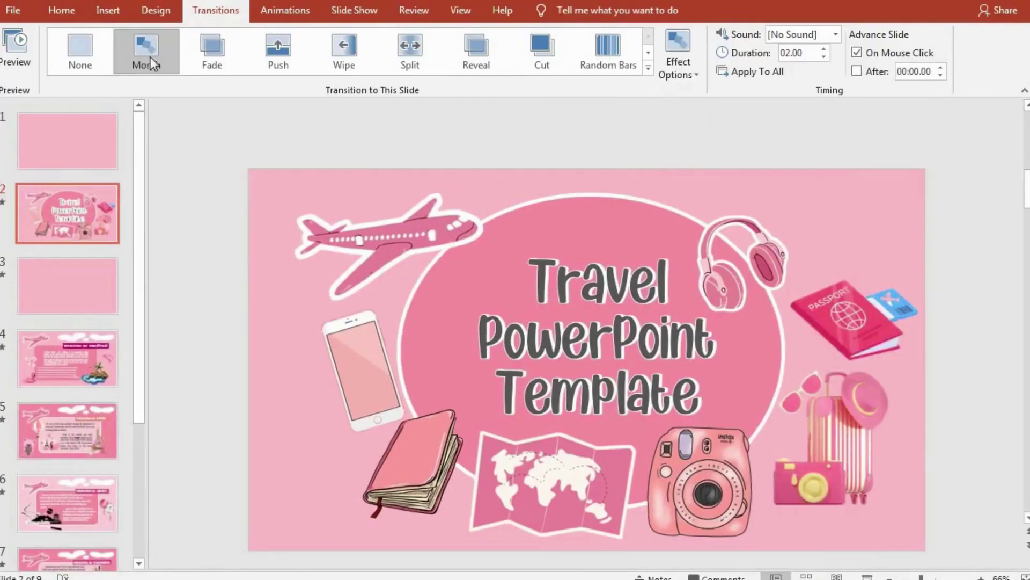
- Close the help panel and give the title text box an Appear entrance
left_click(150, 56)
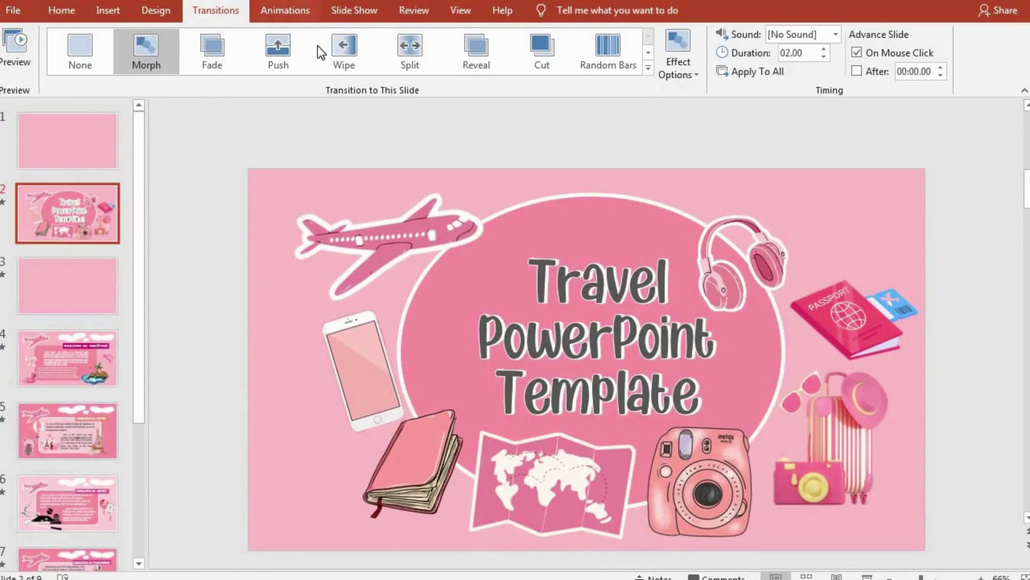
left_click(285, 10)
left_click(562, 229)
left_click(213, 50)
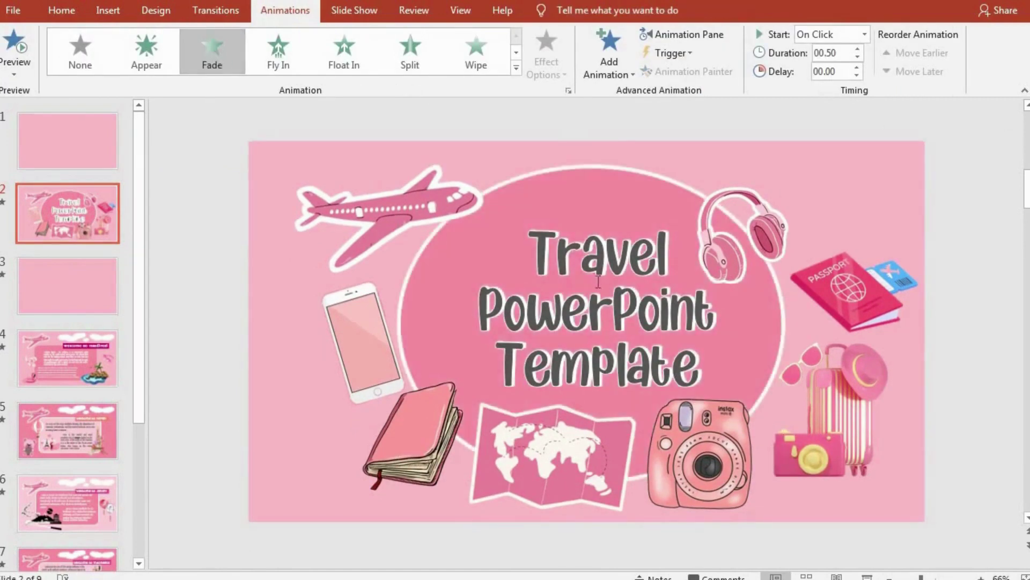
left_click(527, 260)
left_click(146, 51)
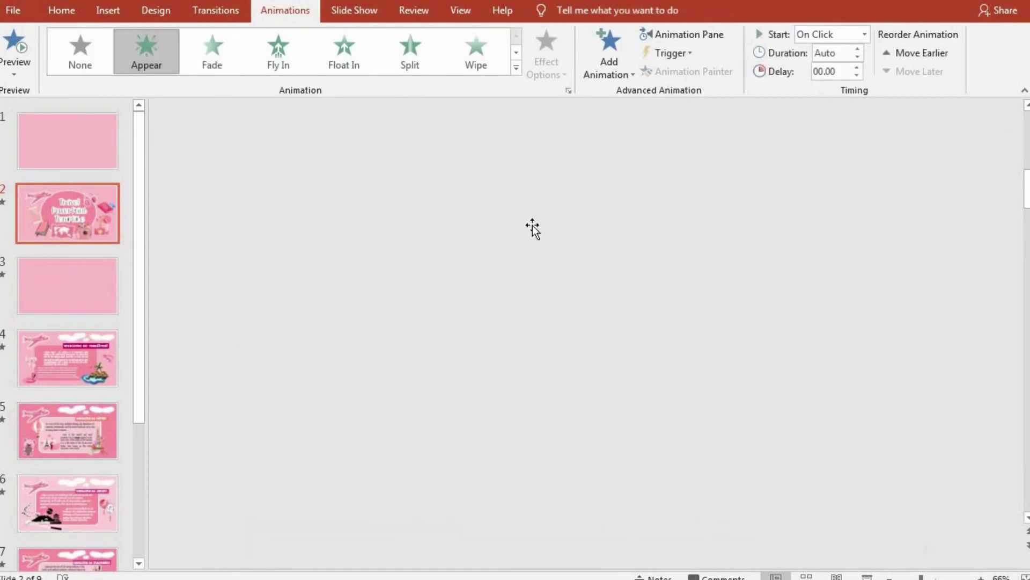
left_click(555, 230)
left_click(526, 258)
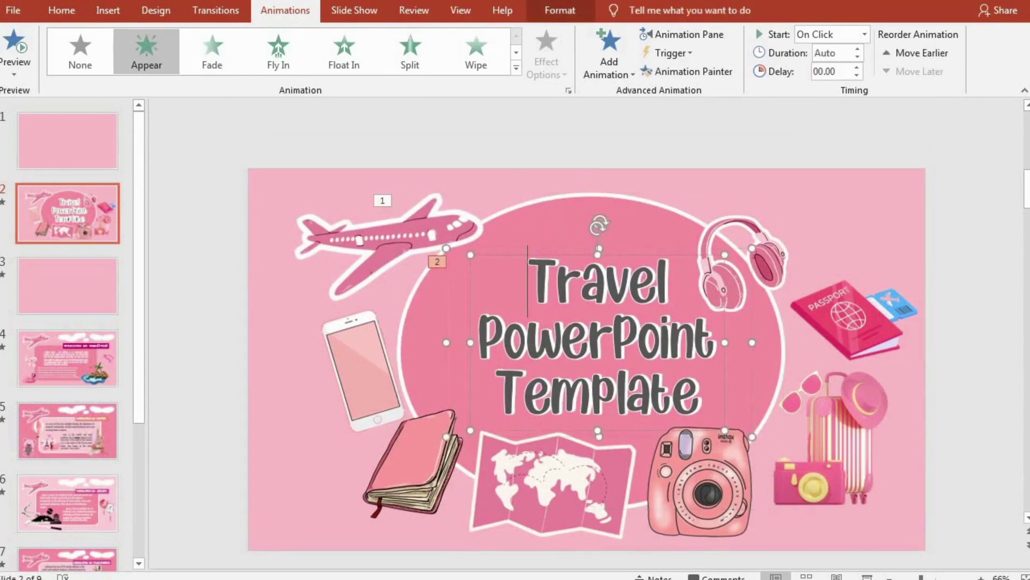
- Show the Animation Pane and review Group 3's Appear timing and effect settings
left_click(681, 33)
left_click(1016, 186)
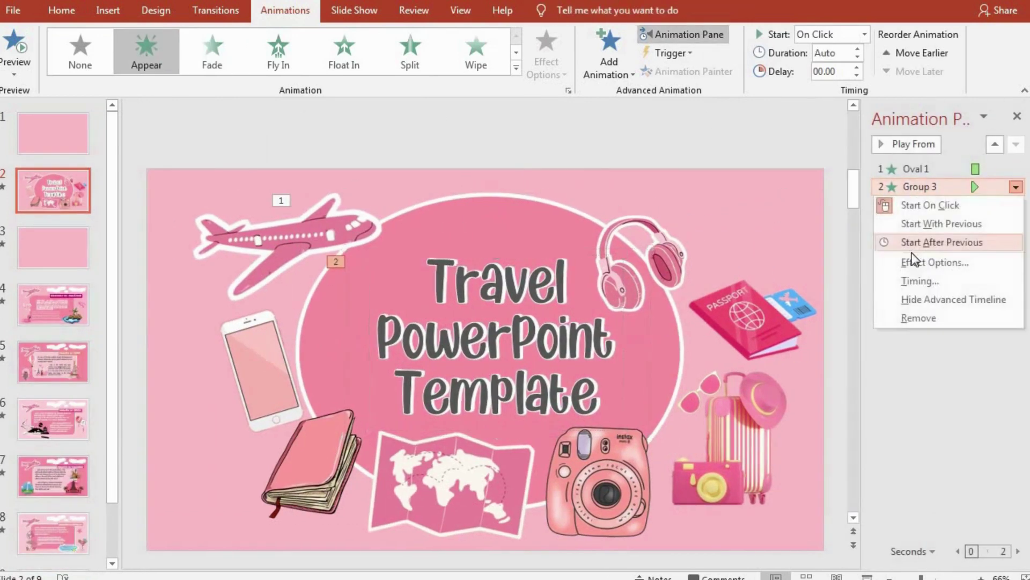
left_click(917, 278)
key("ctrl+shift+Tab")
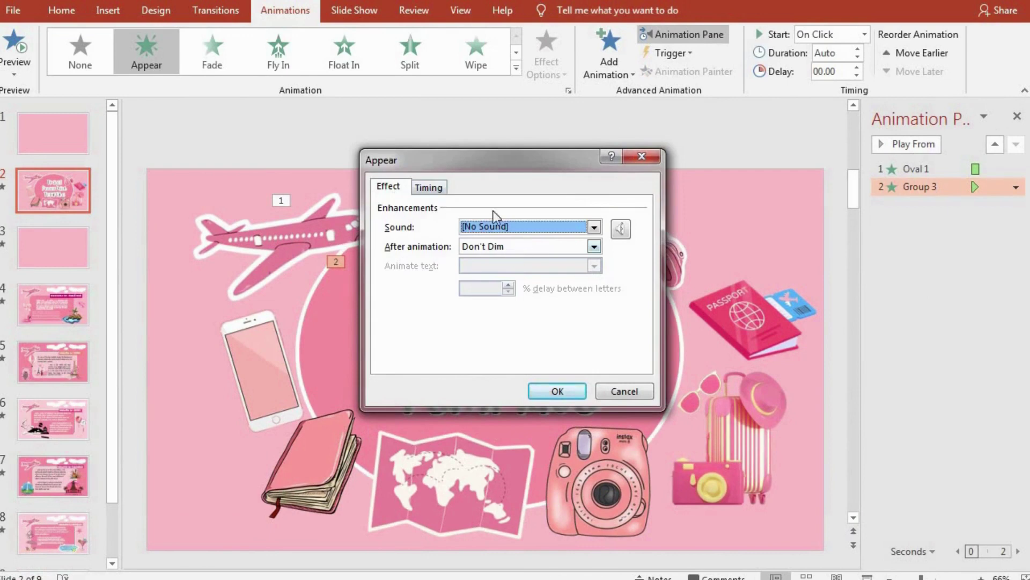
key("ctrl+Tab")
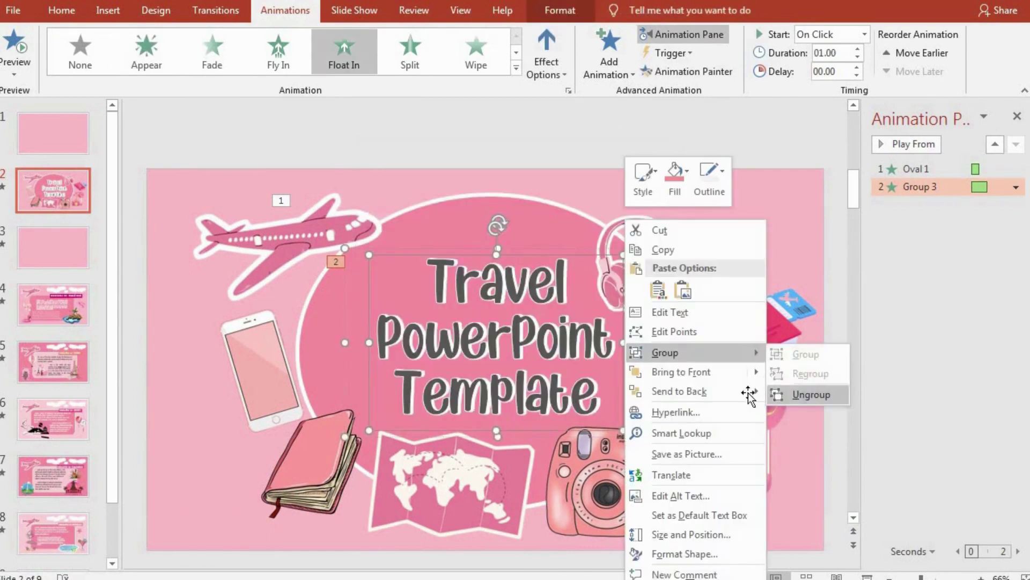
- Ungroup the title graphic and give the title text a Float In entrance, direction Float Down
left_click(810, 395)
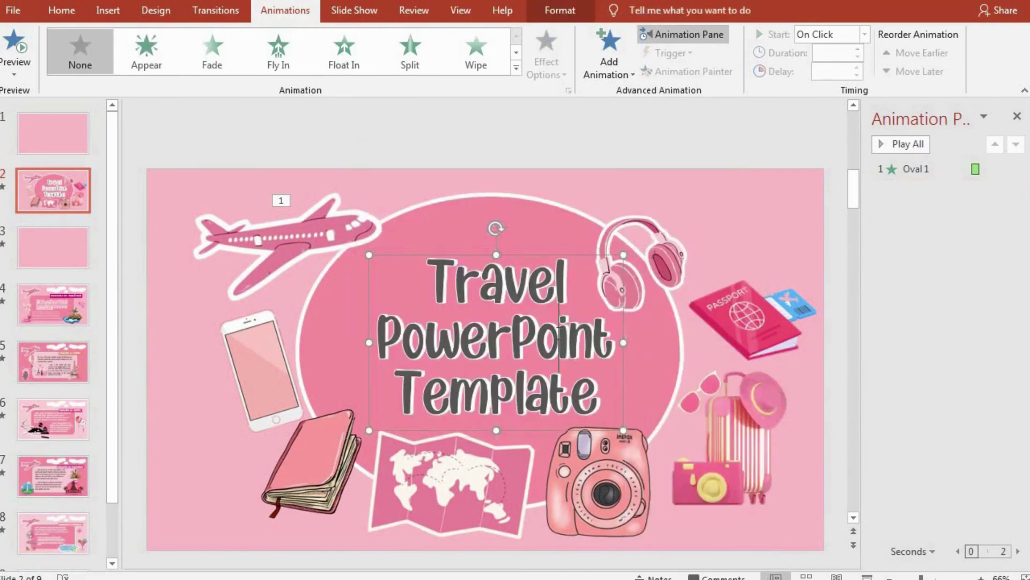
left_click(269, 49)
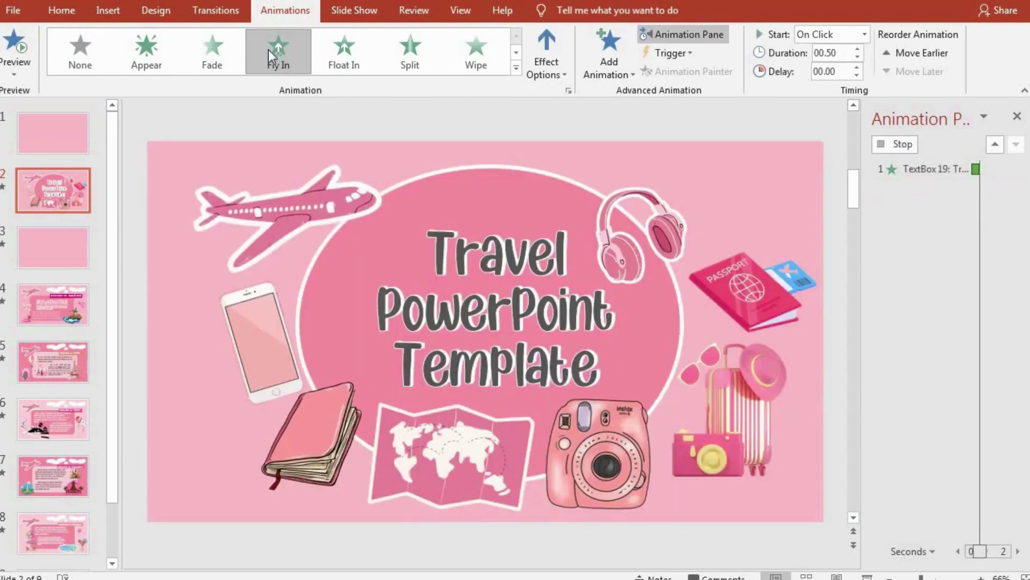
left_click(553, 68)
left_click(742, 257)
left_click(340, 53)
left_click(546, 59)
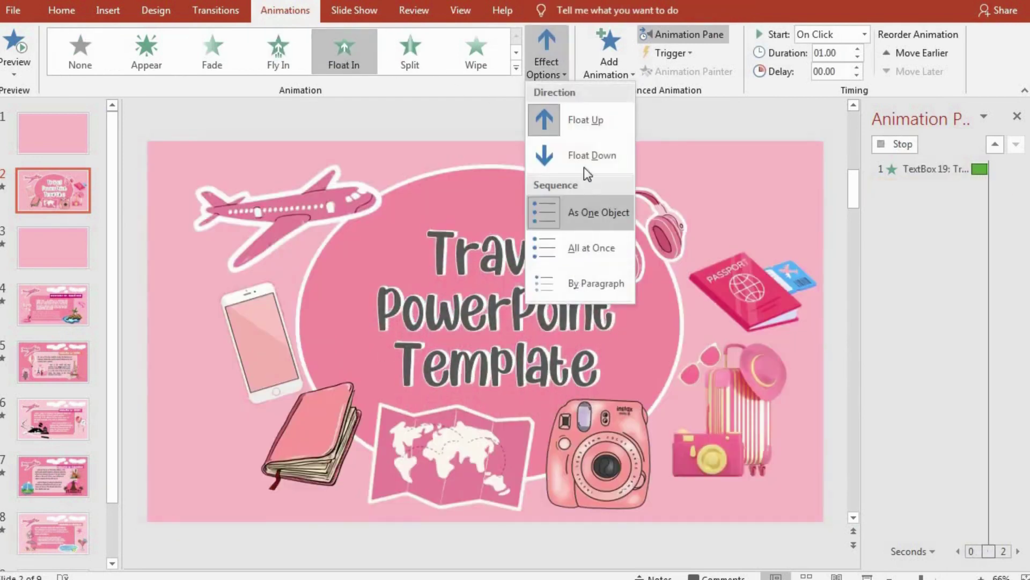
left_click(584, 164)
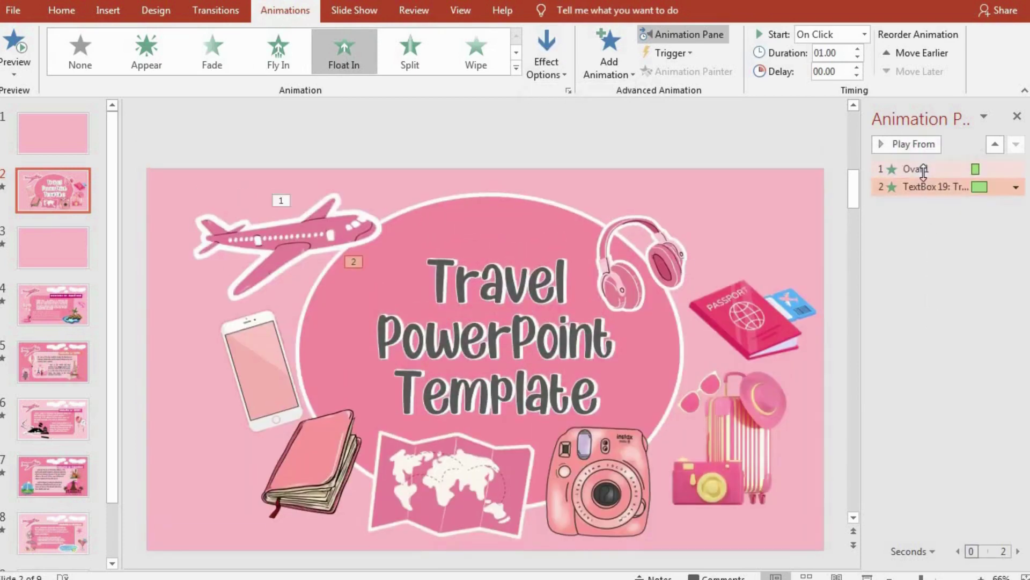
- Set TextBox 19's Float Down animation to animate text By letter
right_click(928, 187)
left_click(920, 282)
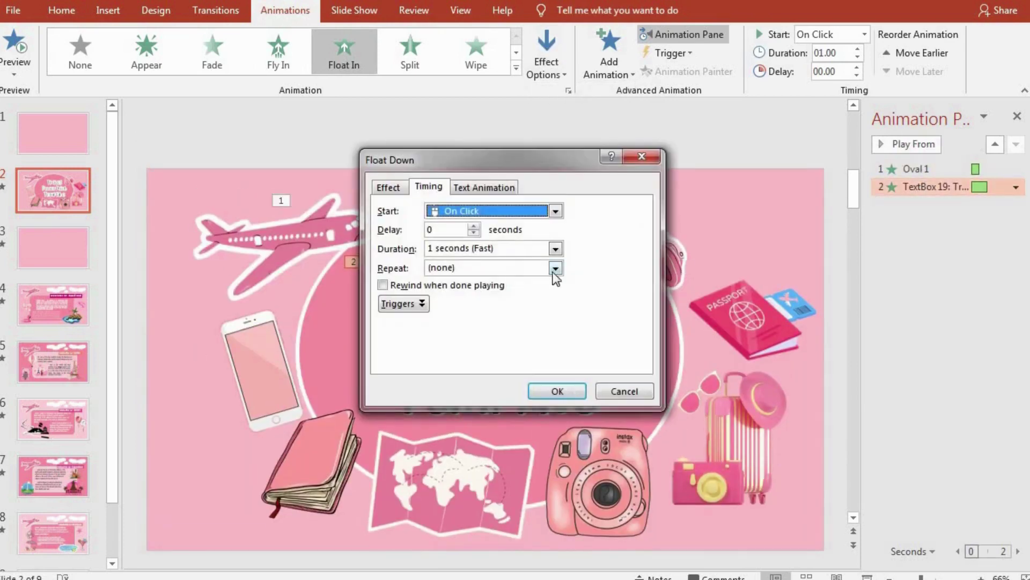
left_click(398, 194)
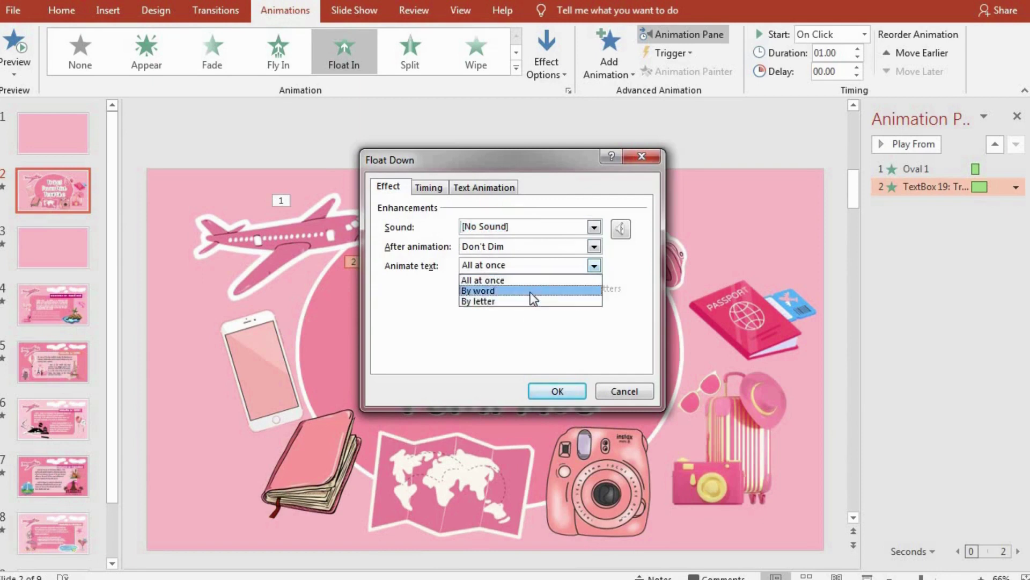
left_click(531, 301)
left_click(507, 292)
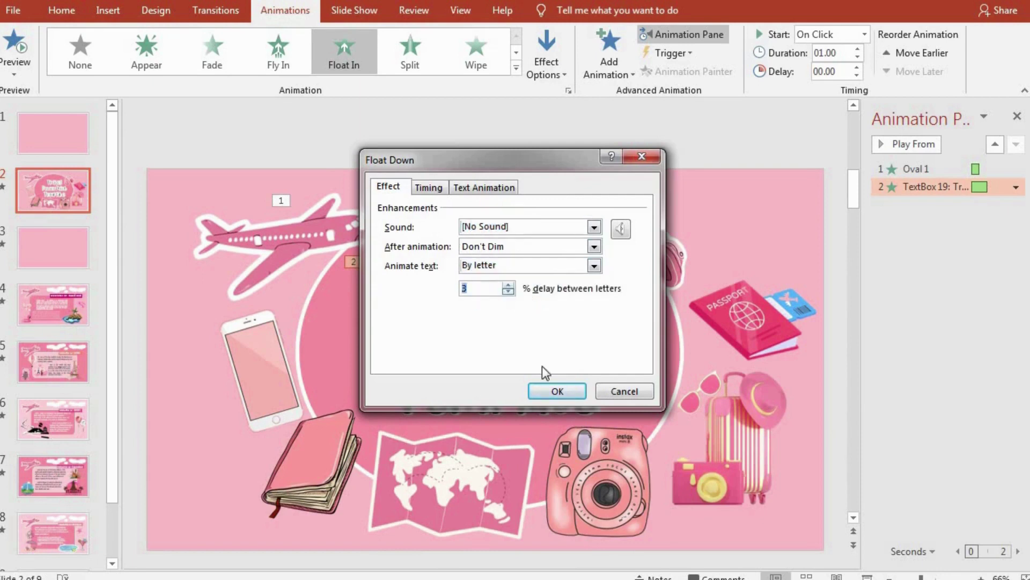
left_click(556, 390)
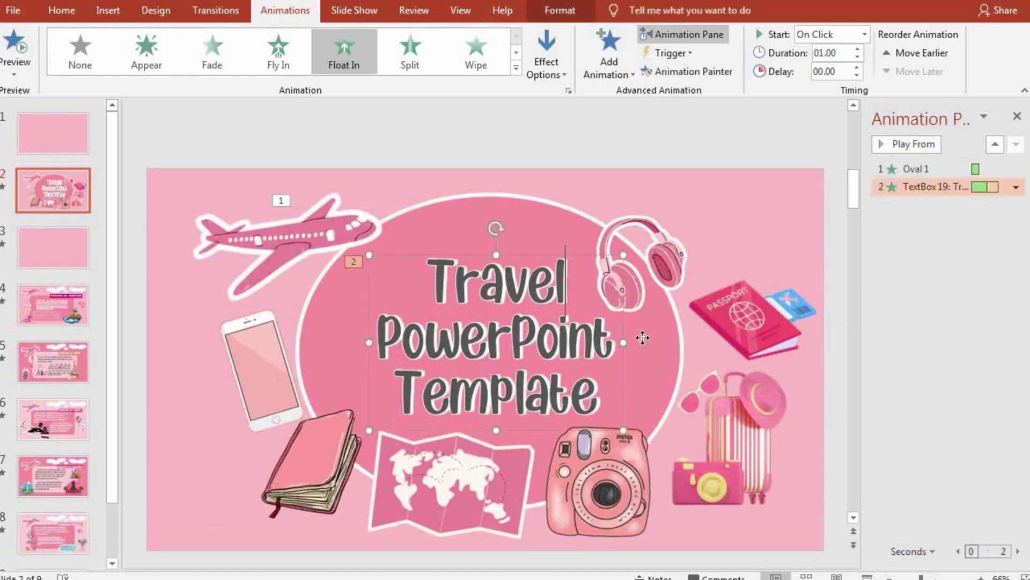
- Give TextBox 2 a Float In entrance with the Float Down direction
left_click(278, 51)
left_click(546, 56)
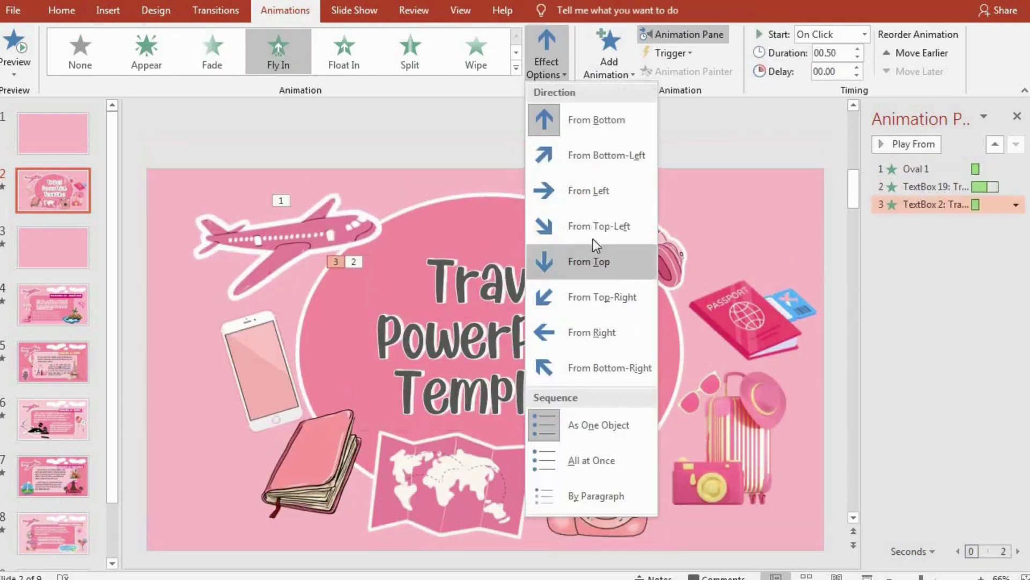
left_click(537, 234)
left_click(336, 49)
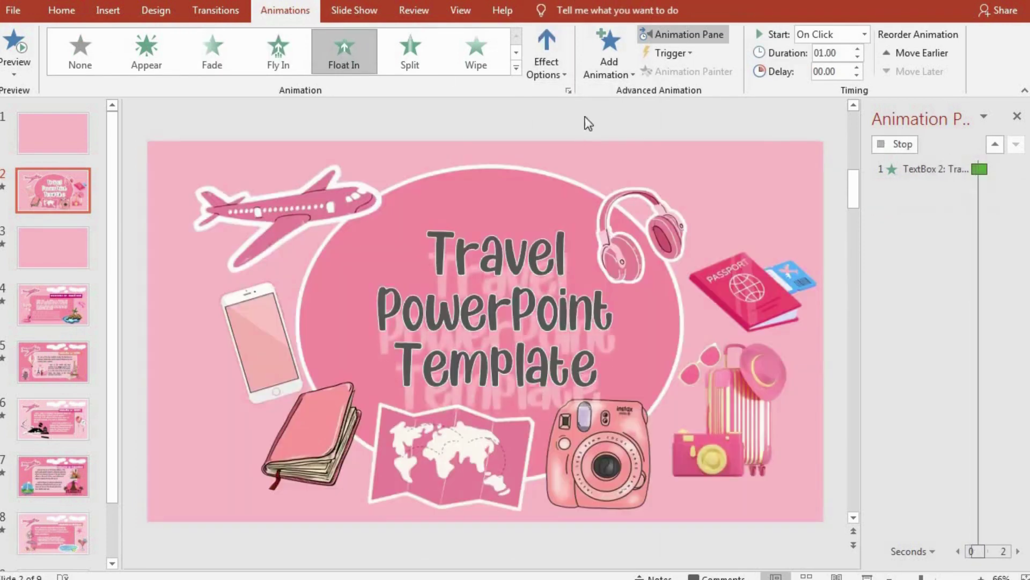
left_click(546, 56)
left_click(585, 157)
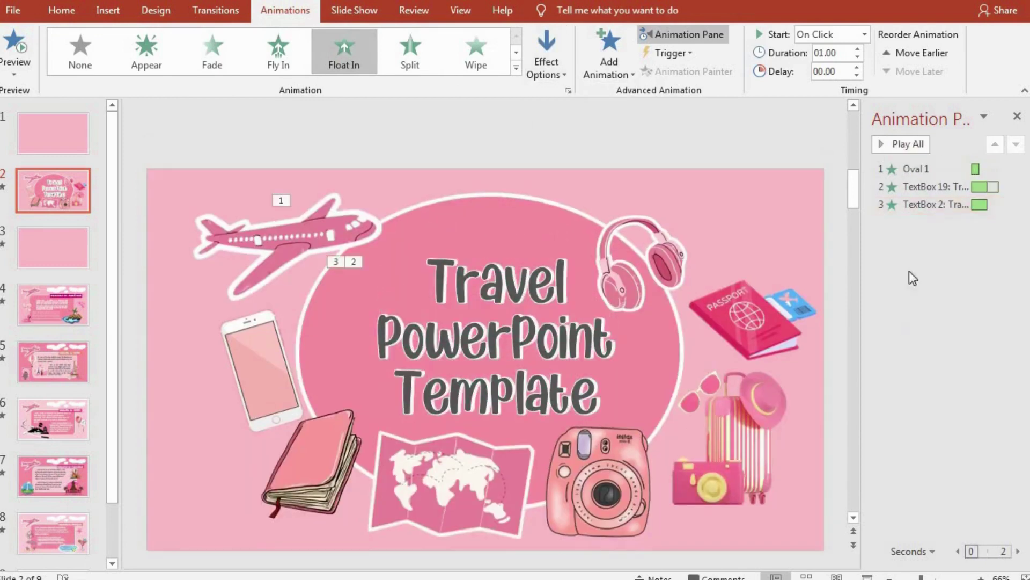
- Confirm By letter text animation in TextBox 2's effect settings
left_click(1016, 205)
left_click(929, 279)
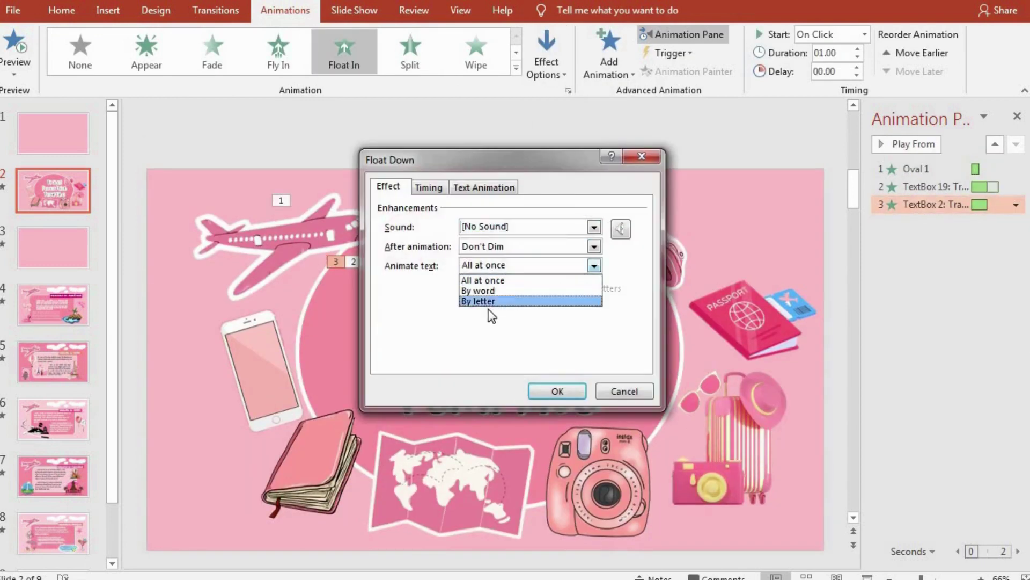
left_click(538, 387)
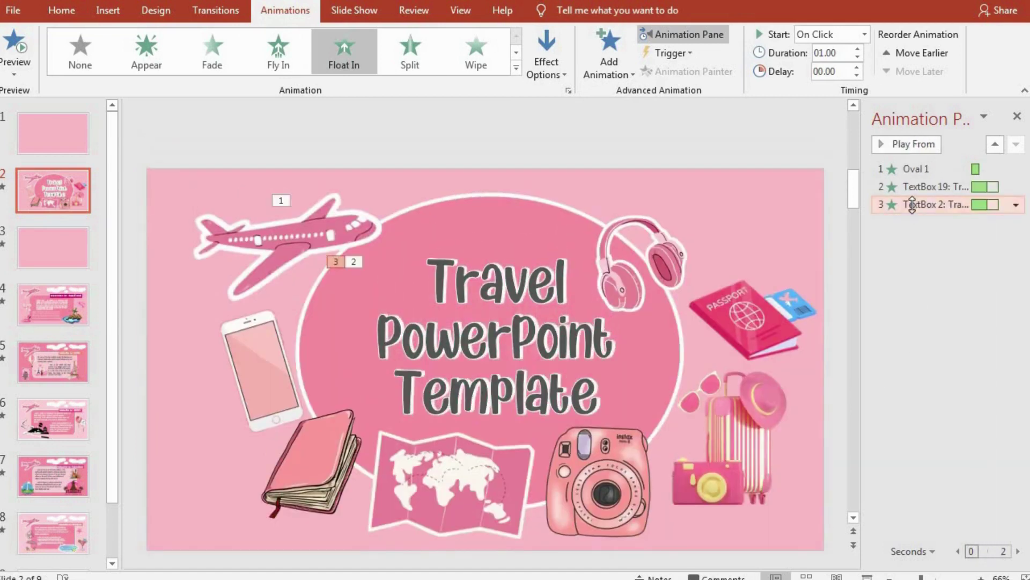
right_click(912, 205)
left_click(932, 279)
left_click(639, 159)
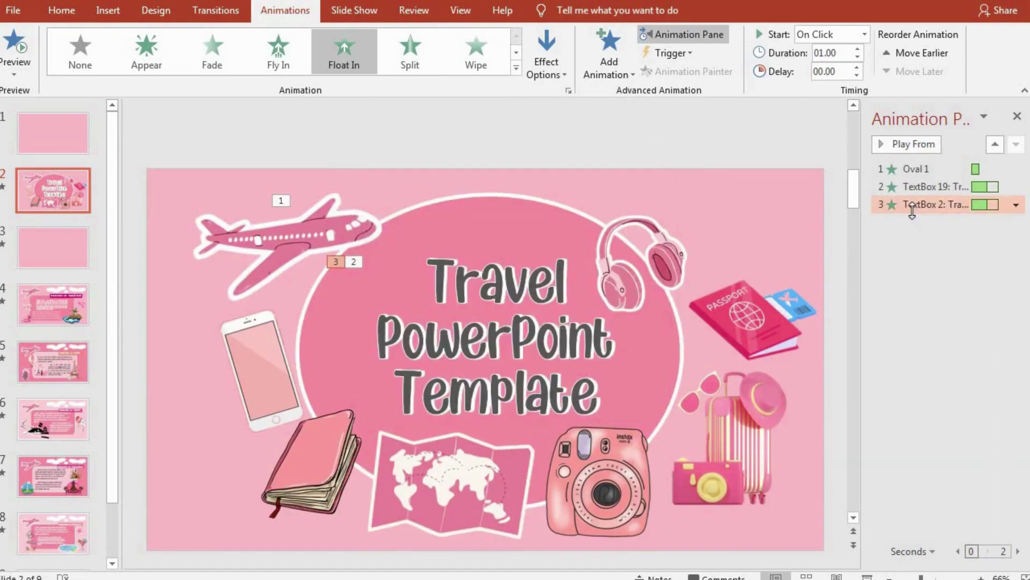
- Set TextBox 2 to start With Previous and preview the slide's animations
right_click(919, 206)
left_click(919, 242)
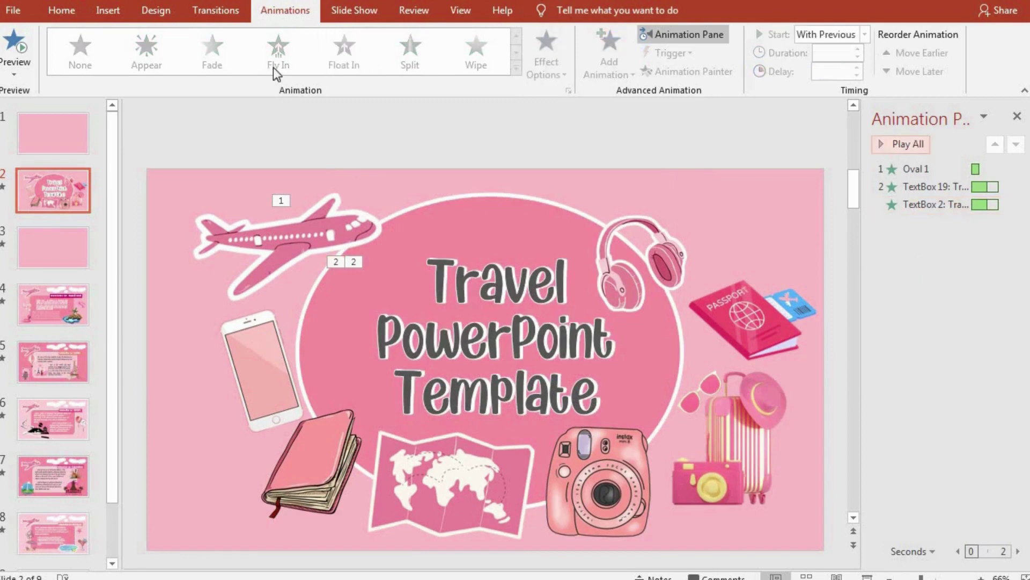
left_click(12, 40)
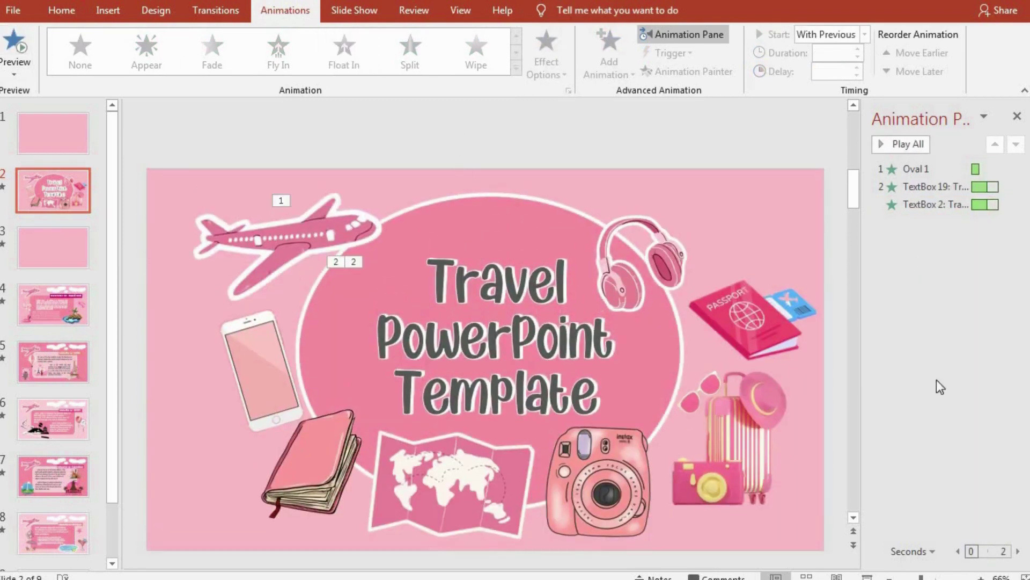
- Play the slideshow from the beginning to check the title animations, then close the Animation Pane
scroll(196, 59, "down", 2)
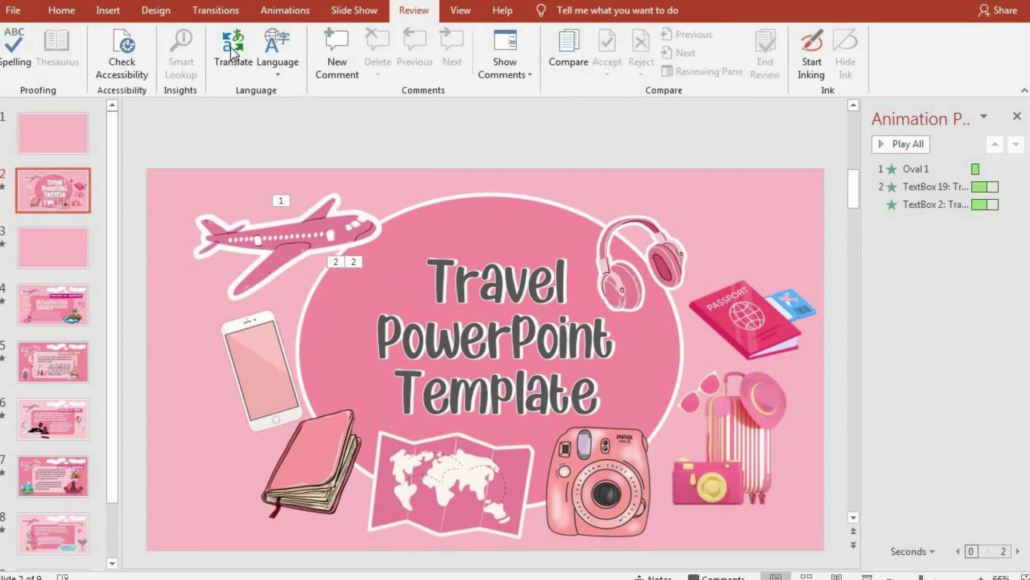
scroll(235, 53, "up", 1)
left_click(15, 53)
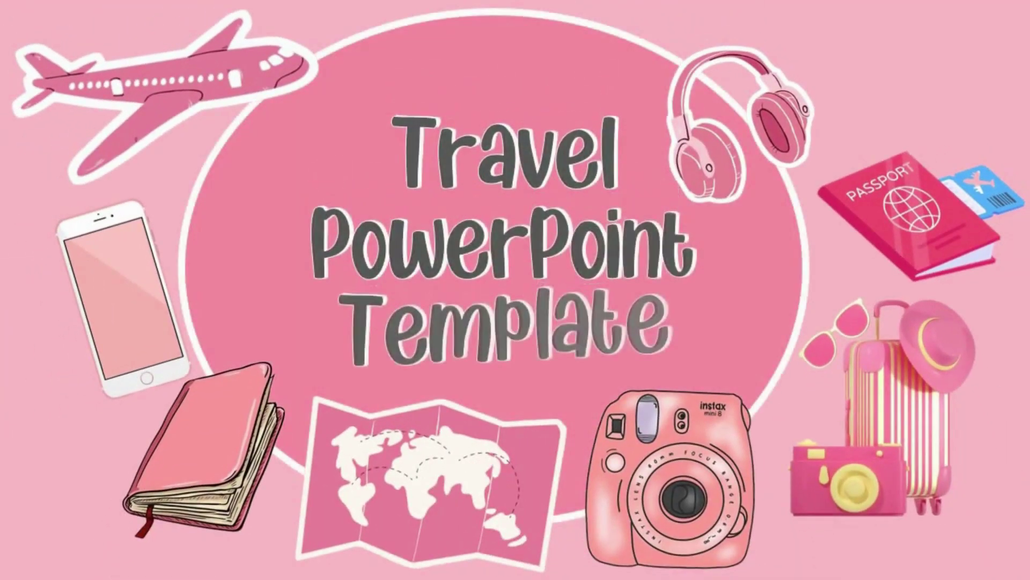
key("Escape")
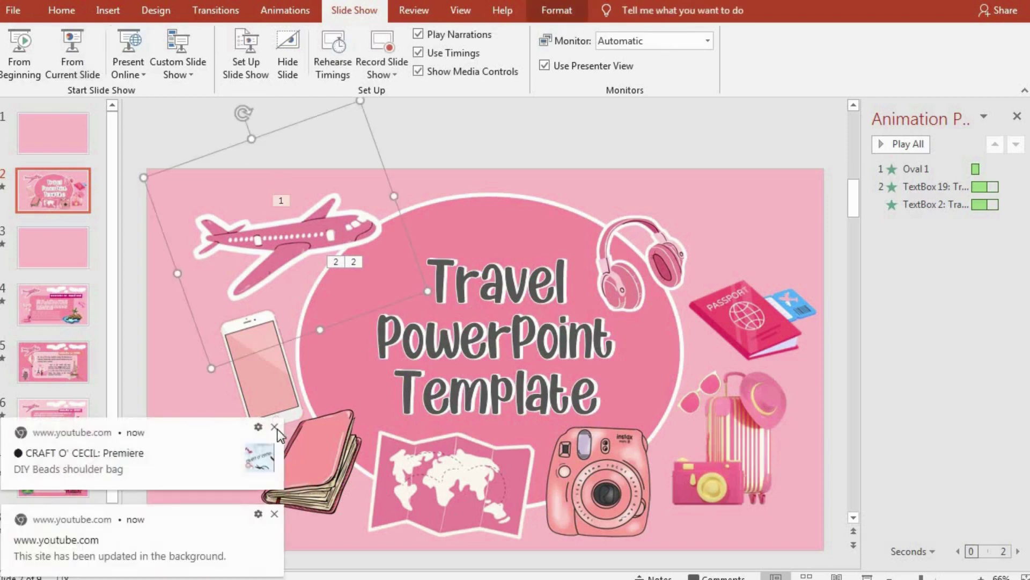
left_click(274, 426)
left_click(274, 513)
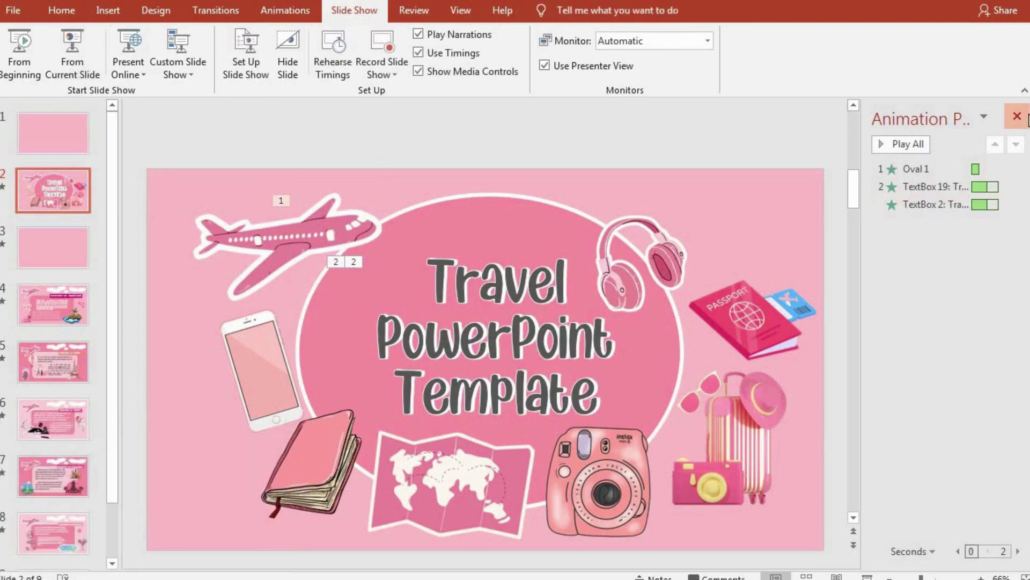
left_click(1026, 117)
- Preview the Morph transition into blank slide 3
left_click(91, 298)
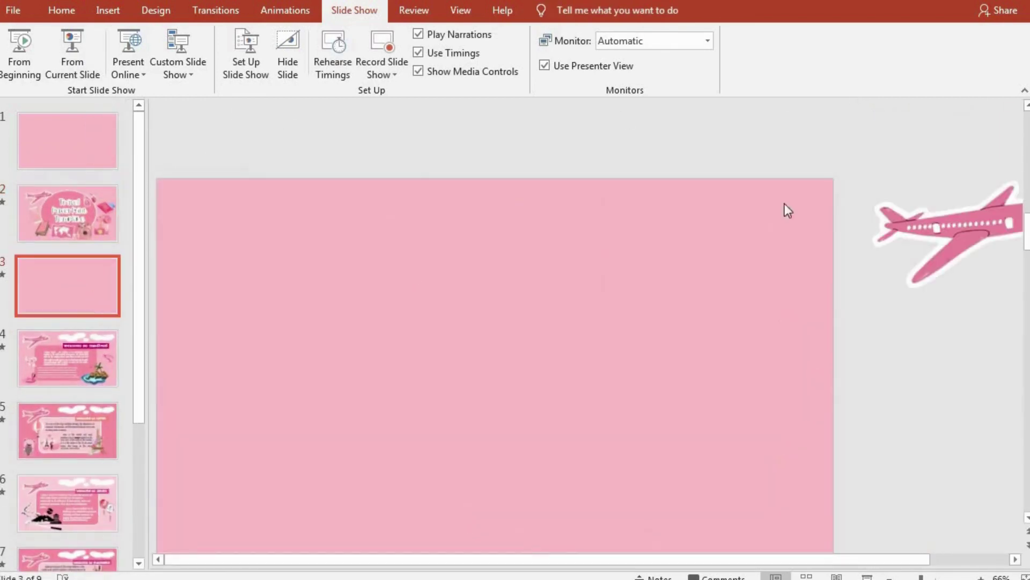
left_click(944, 231)
left_click(232, 11)
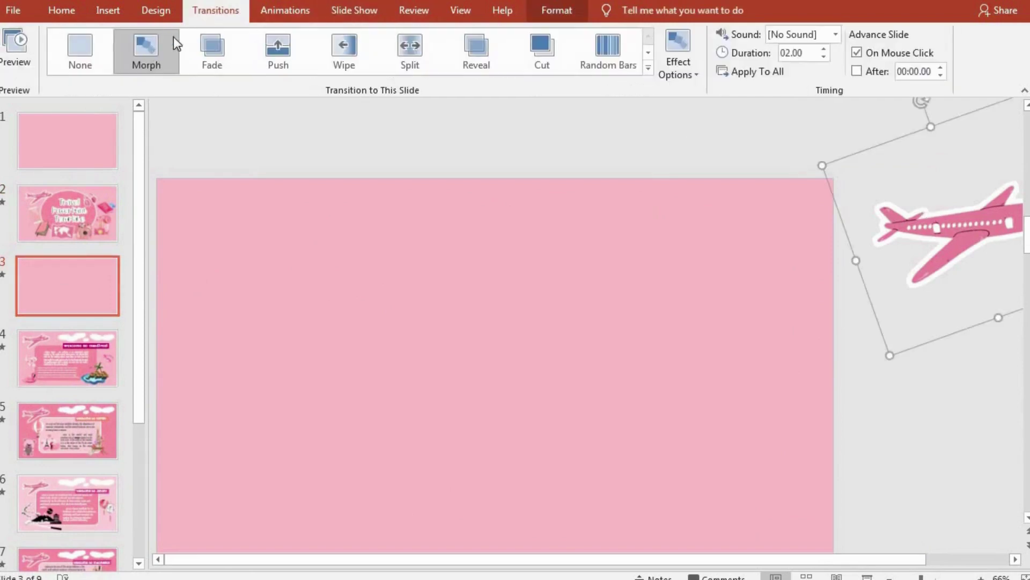
left_click(286, 11)
left_click(201, 8)
left_click(153, 66)
- Go to the Maldives slide 4 and select its airplane picture
left_click(85, 334)
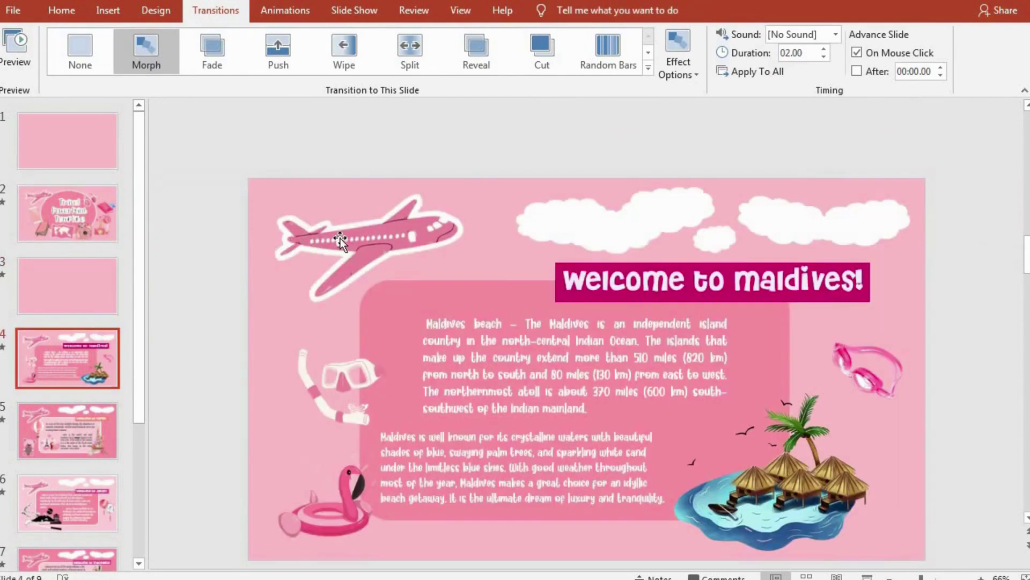
left_click(340, 238)
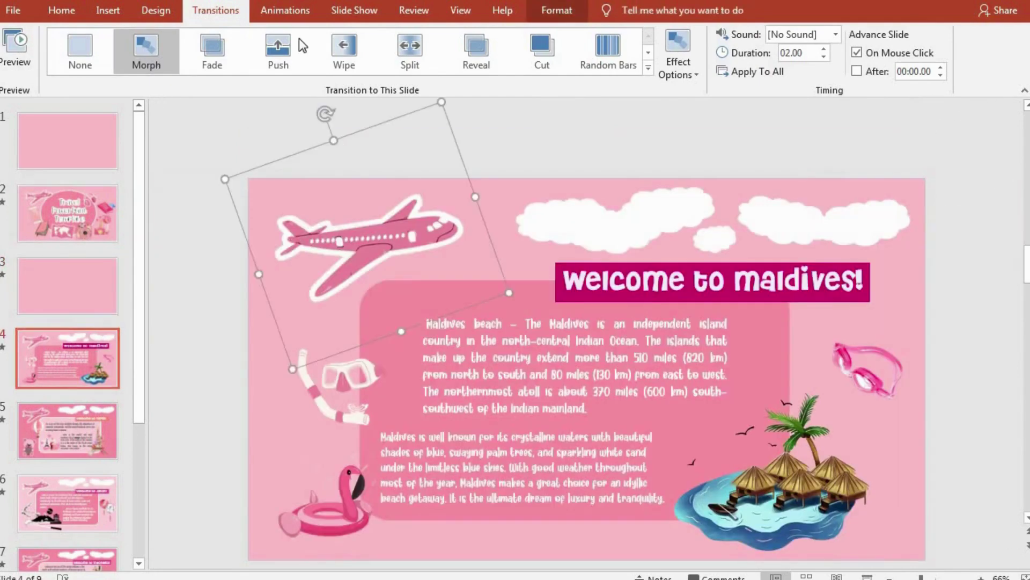
left_click(290, 10)
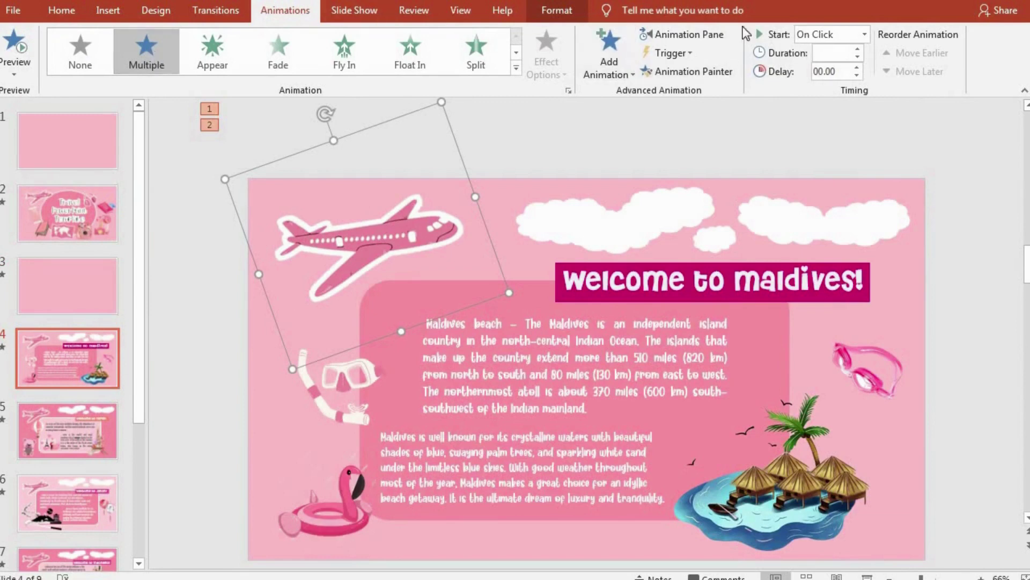
- Play slide 4's existing animations and give the six clouds a Teeter emphasis
left_click(707, 35)
left_click(901, 143)
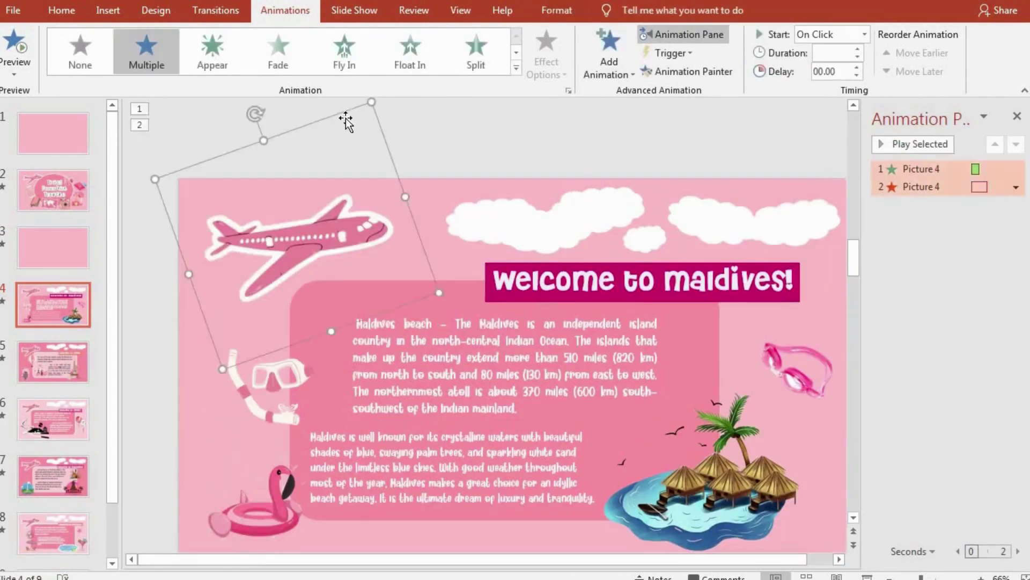
left_click(523, 235)
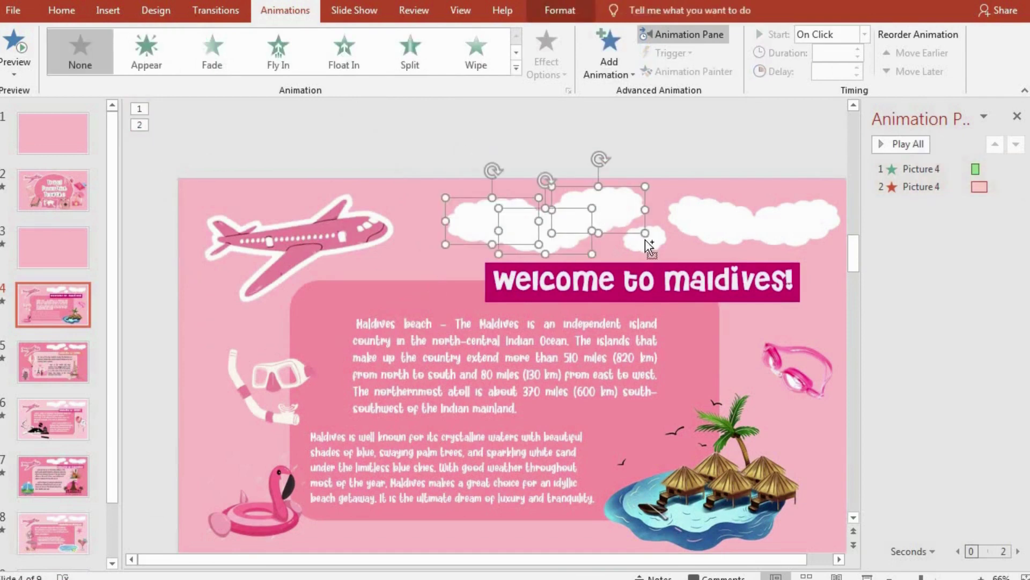
left_click(516, 67)
left_click(211, 242)
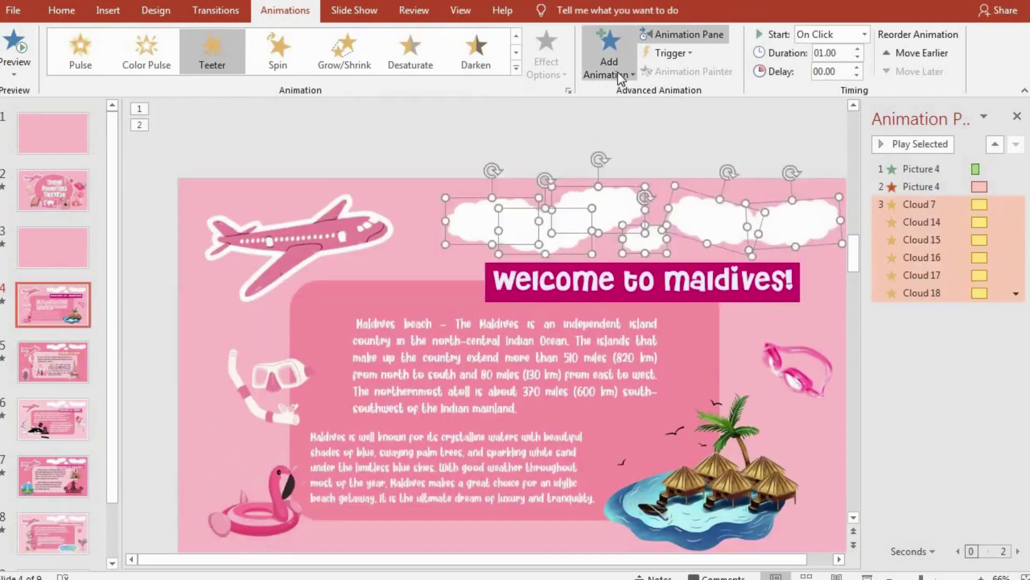
- Set the clouds' Teeter to repeat Until End of Slide
right_click(928, 240)
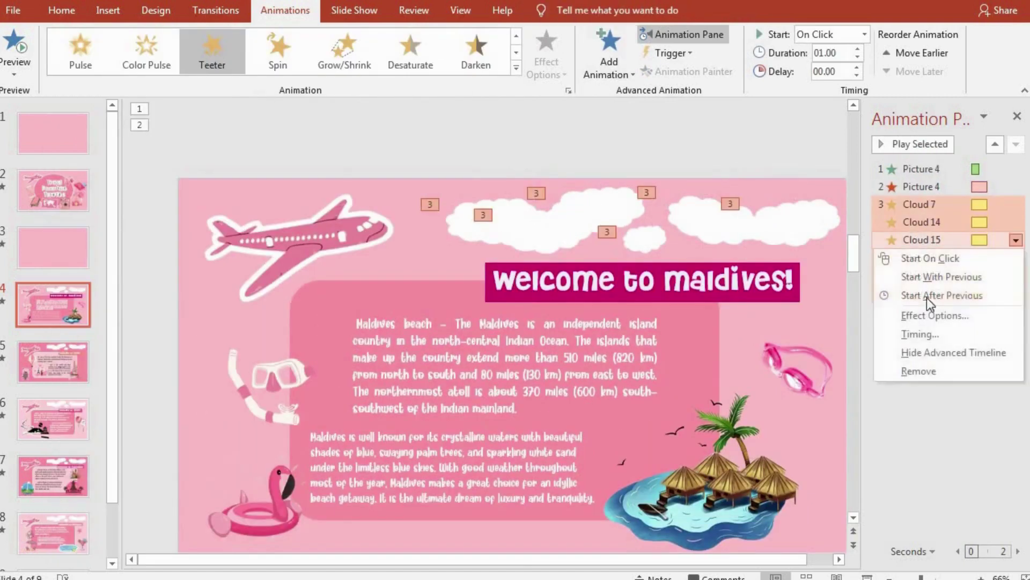
left_click(928, 332)
left_click(483, 267)
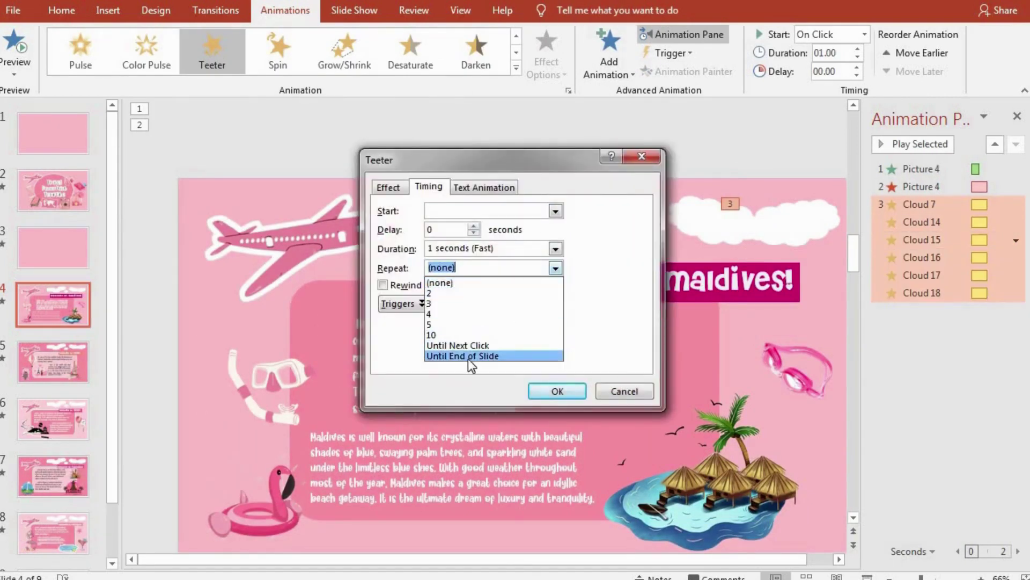
left_click(468, 355)
left_click(557, 390)
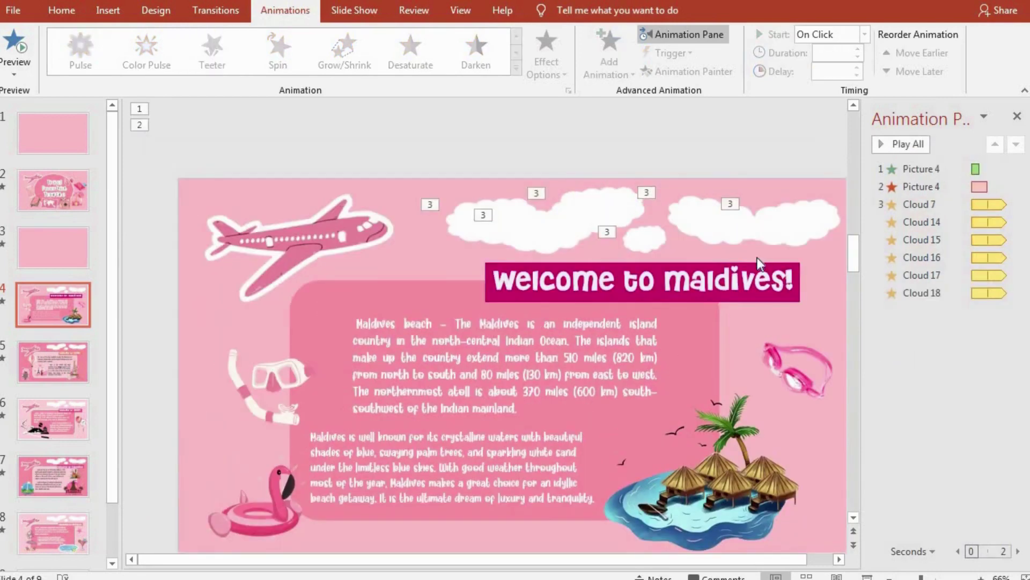
left_click(912, 169)
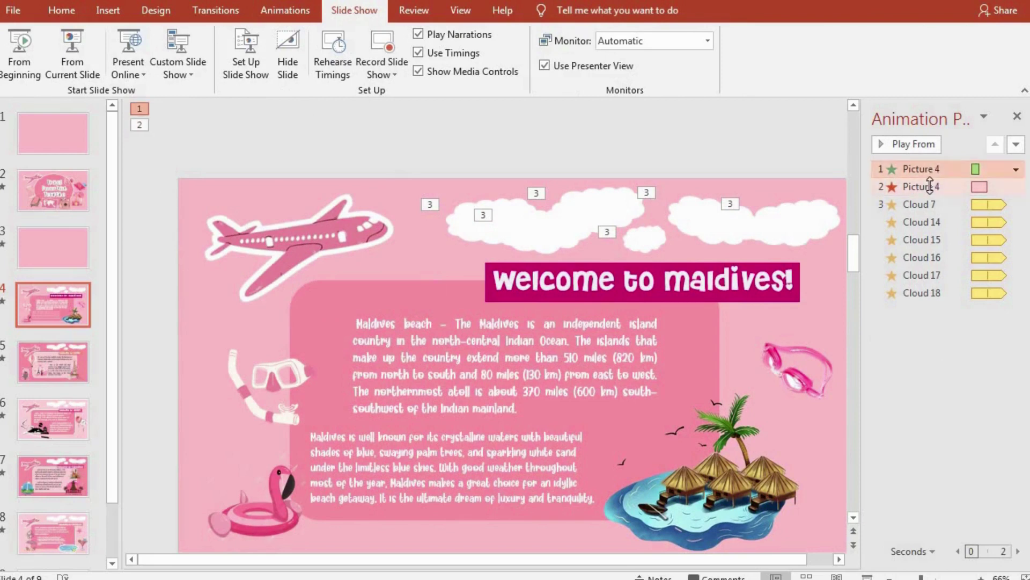
- Move both airplane animations below the clouds, then return the airplane entrance to first place
left_click(930, 186, "ctrl")
left_click_drag(947, 322, 942, 324)
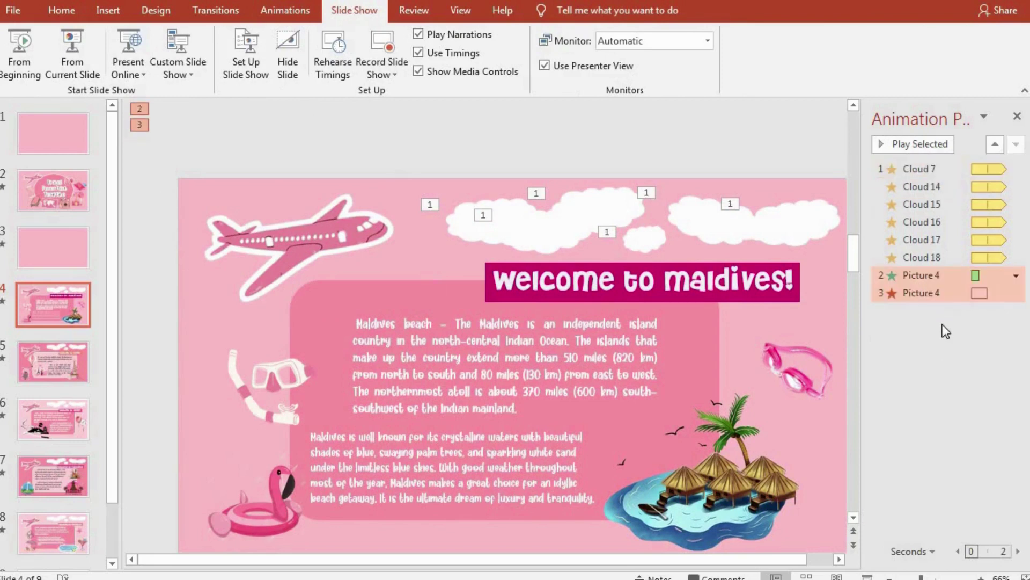
left_click(880, 148)
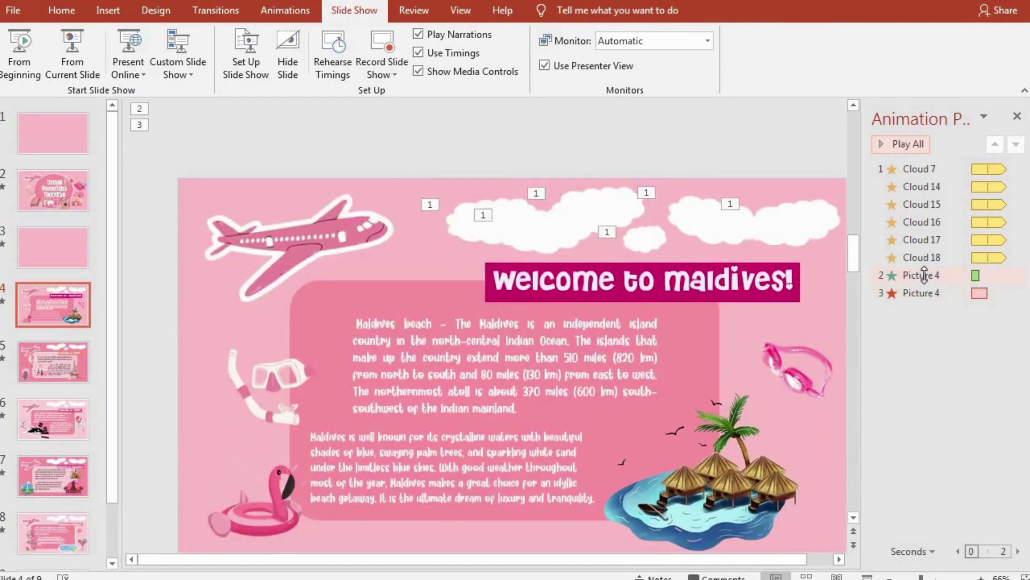
double_click(920, 275)
left_click(619, 402)
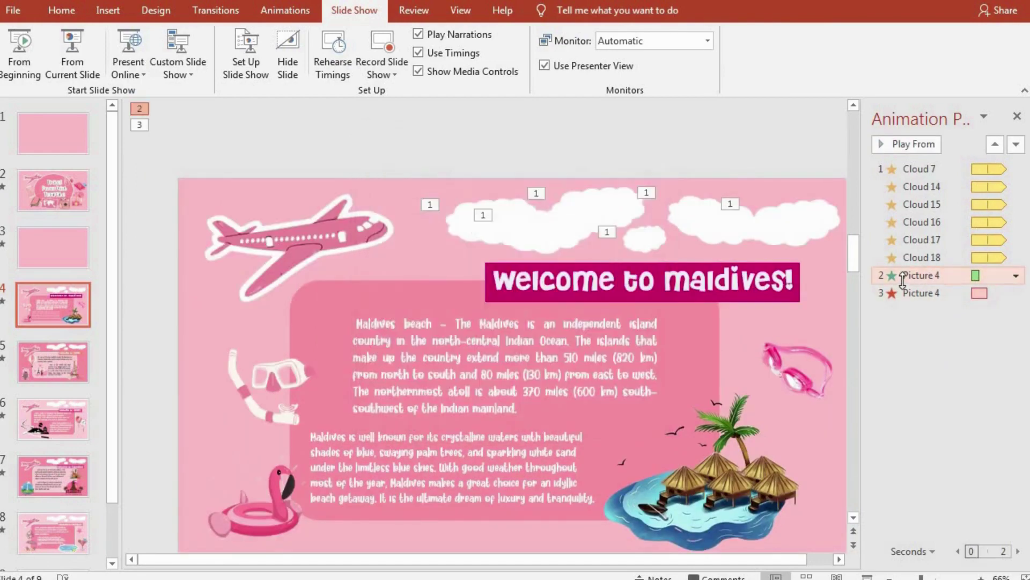
left_click_drag(907, 164, 906, 166)
left_click(896, 142)
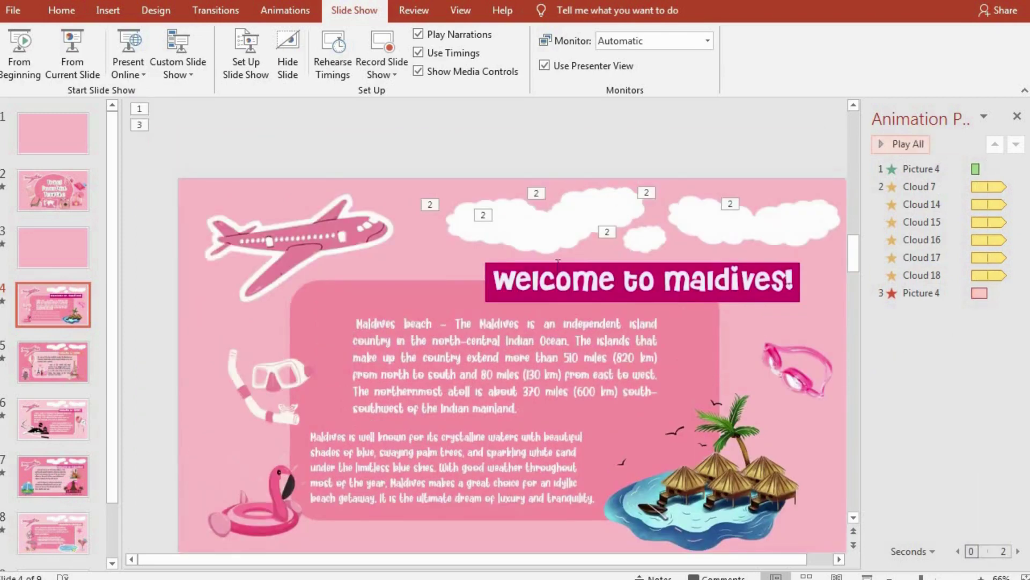
- Select the 'Welcome to Maldives!' title on slide 4
left_click(558, 263)
left_click(416, 287)
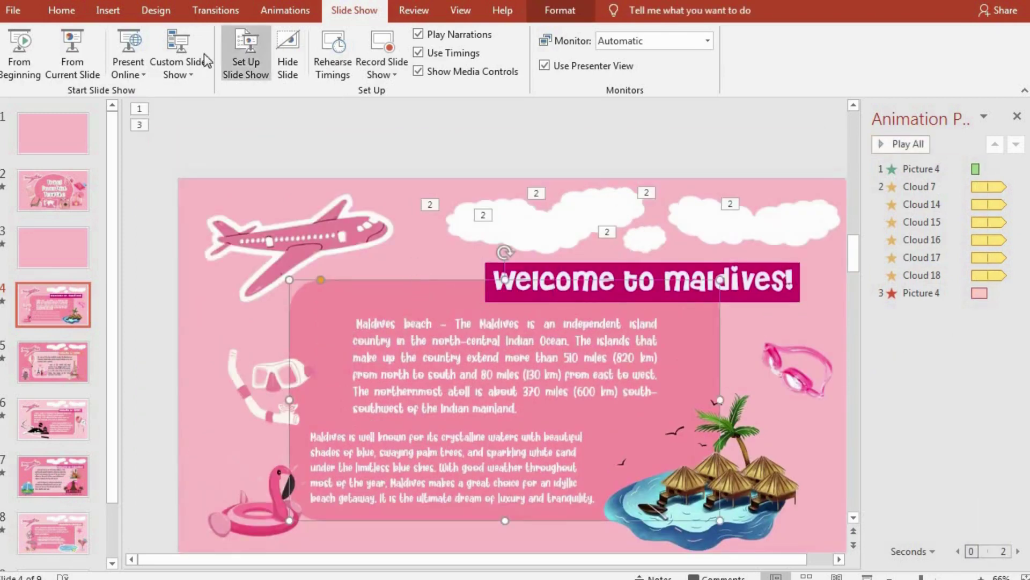
left_click(538, 279)
- Give the Maldives title a Wipe entrance plus an added Expand entrance
scroll(376, 49, "up", 1)
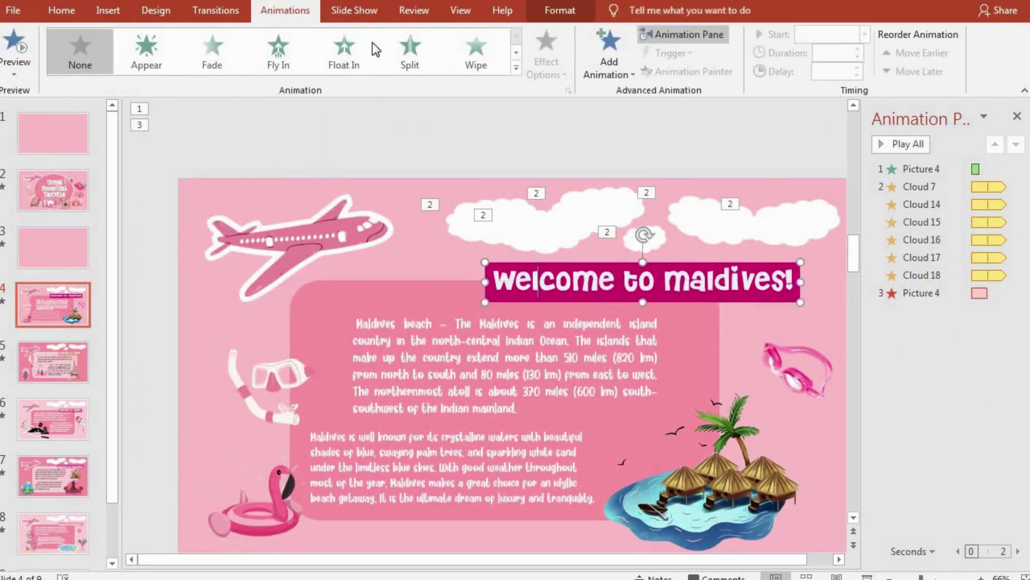
left_click(376, 50)
left_click(434, 60)
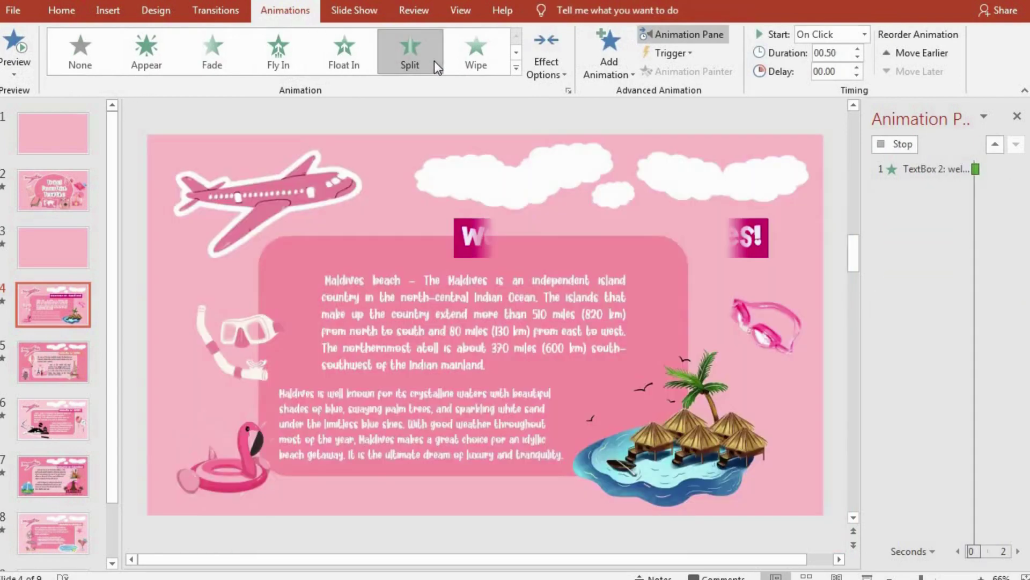
left_click(474, 56)
left_click(537, 67)
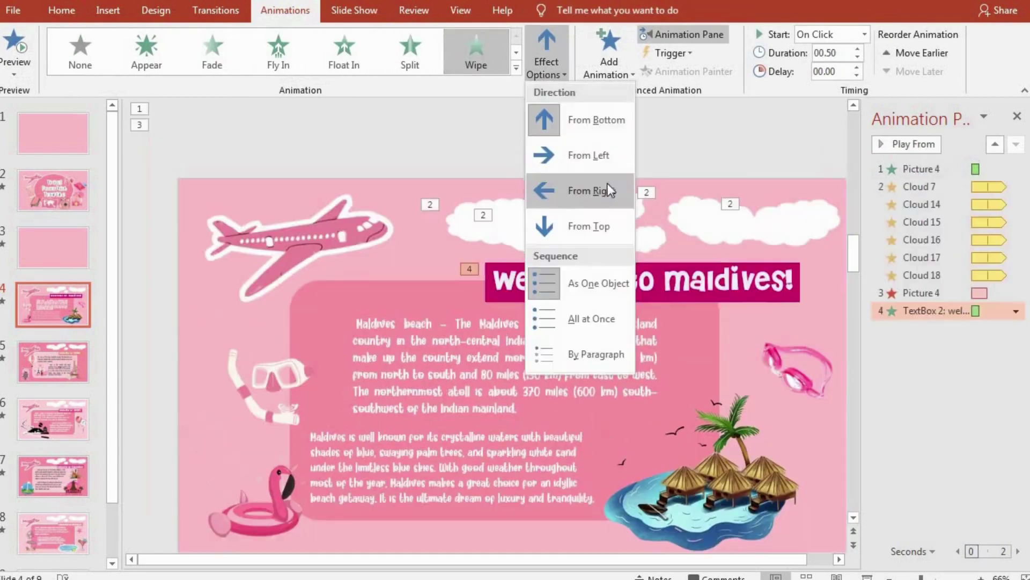
left_click(612, 57)
left_click(665, 504)
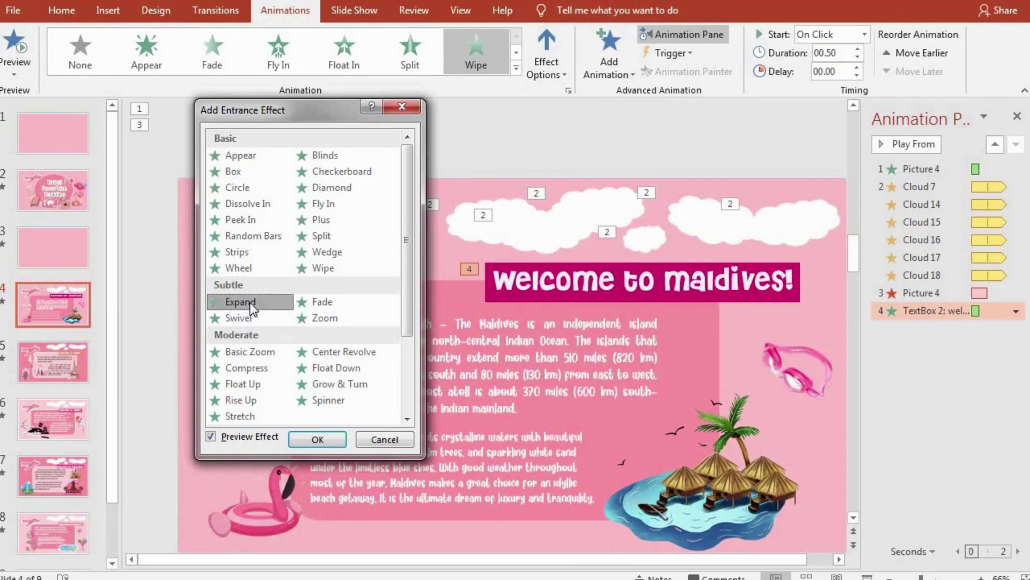
left_click(303, 438)
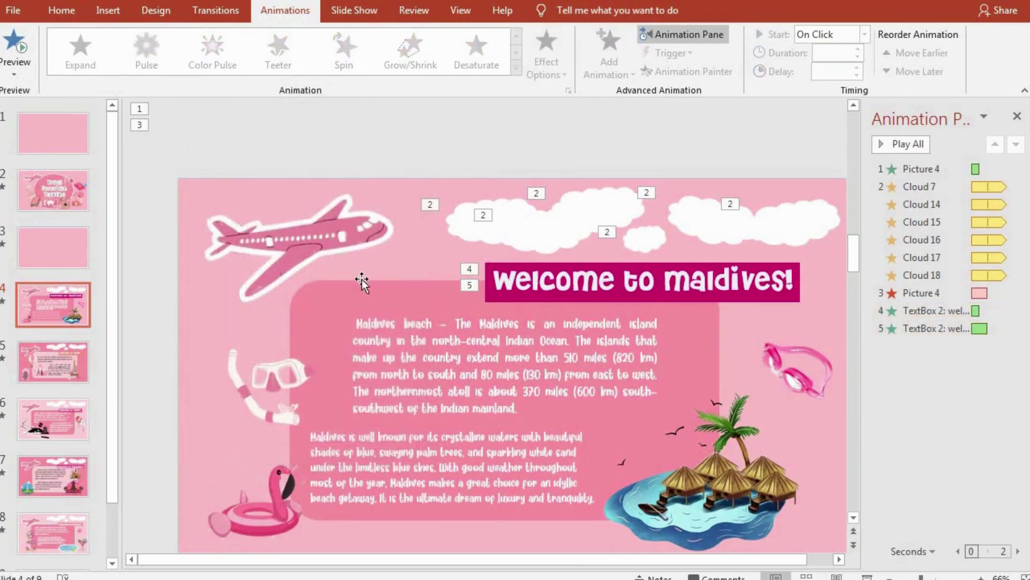
- Give the rounded text panel a 0.75 s Zoom entrance and move the title's Expand after it
left_click(362, 280)
left_click(220, 66)
left_click(276, 47)
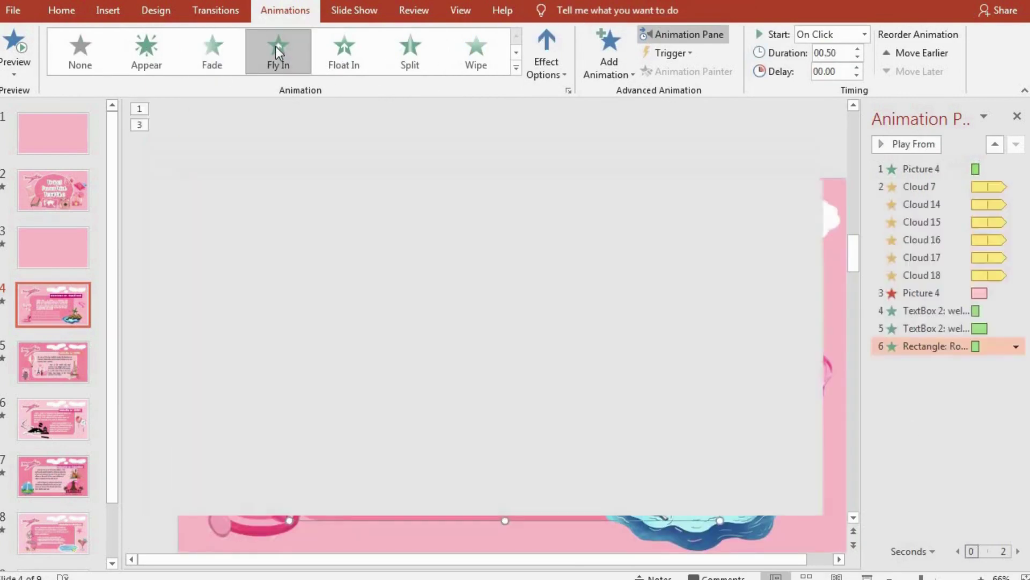
left_click(409, 51)
left_click(516, 67)
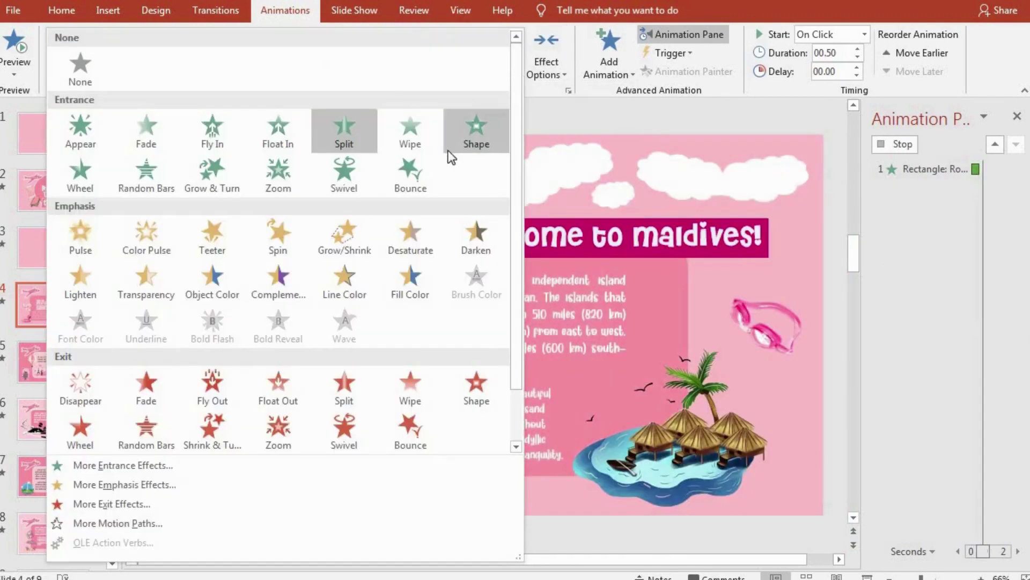
left_click(278, 172)
left_click(858, 48)
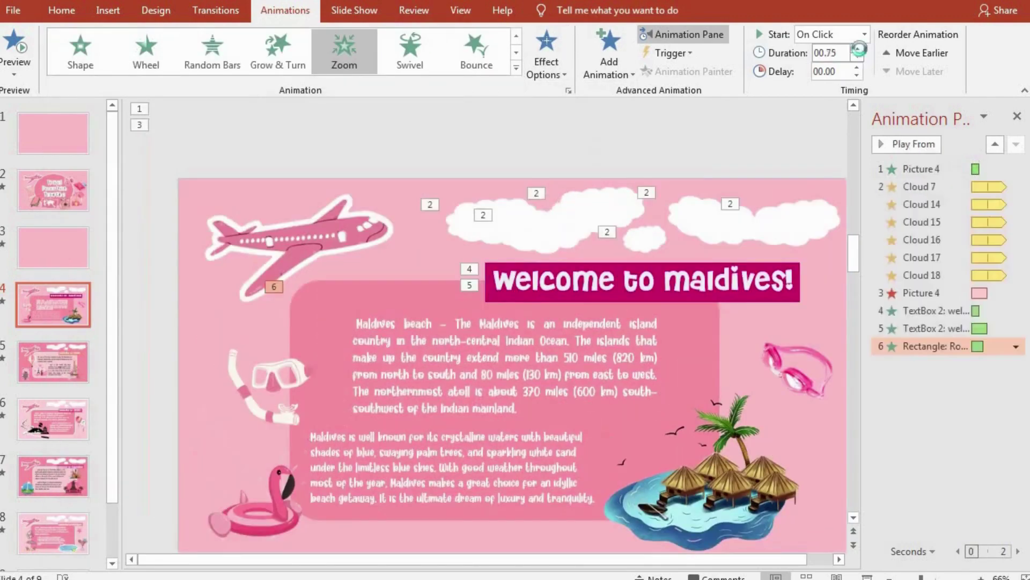
left_click_drag(923, 328, 854, 378)
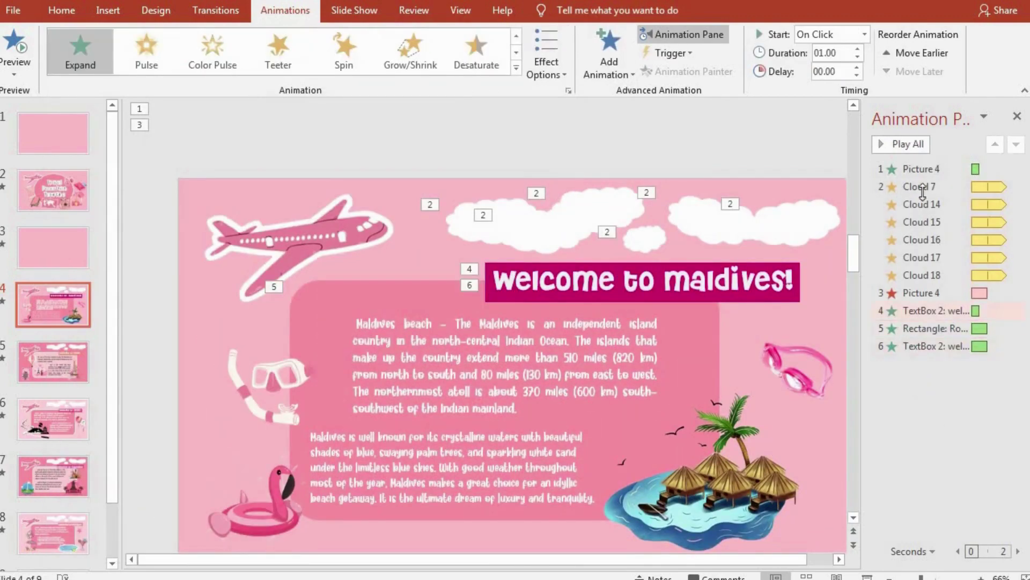
left_click(907, 144)
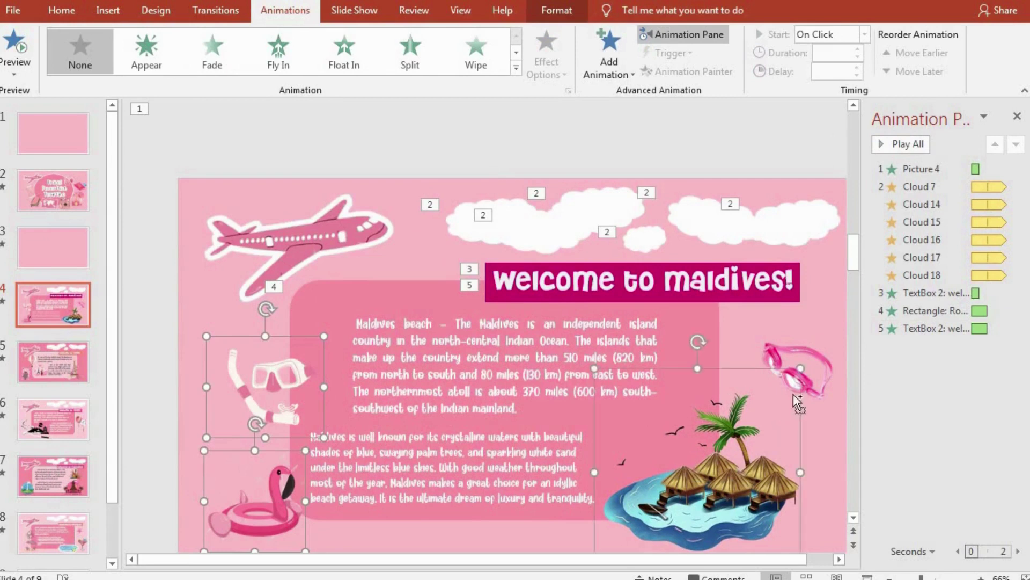
- Paste the snorkel, flamingo, island and goggles pictures onto slide 3 just below its edge
left_click(56, 244)
left_click(1018, 115)
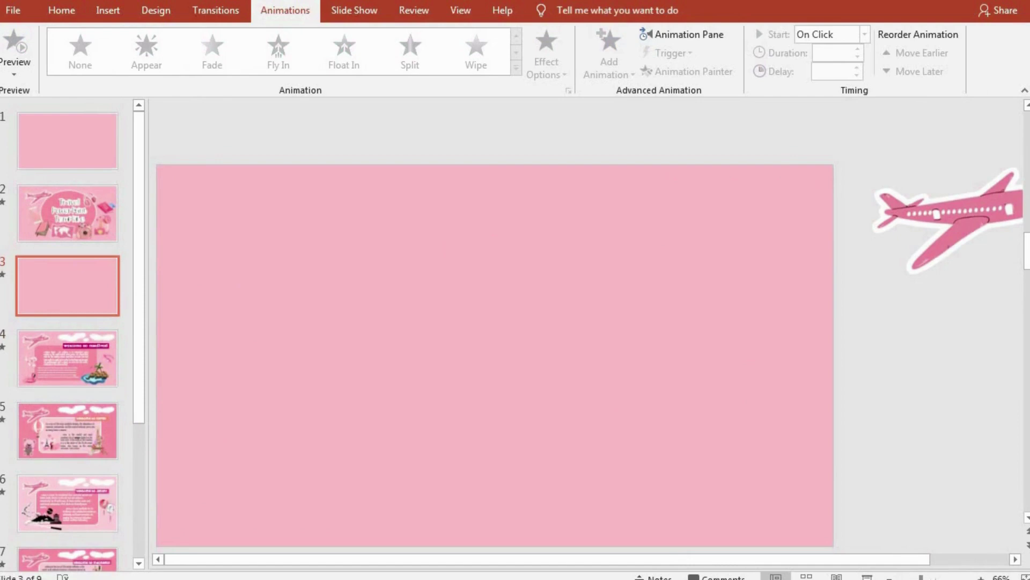
key("ctrl+v")
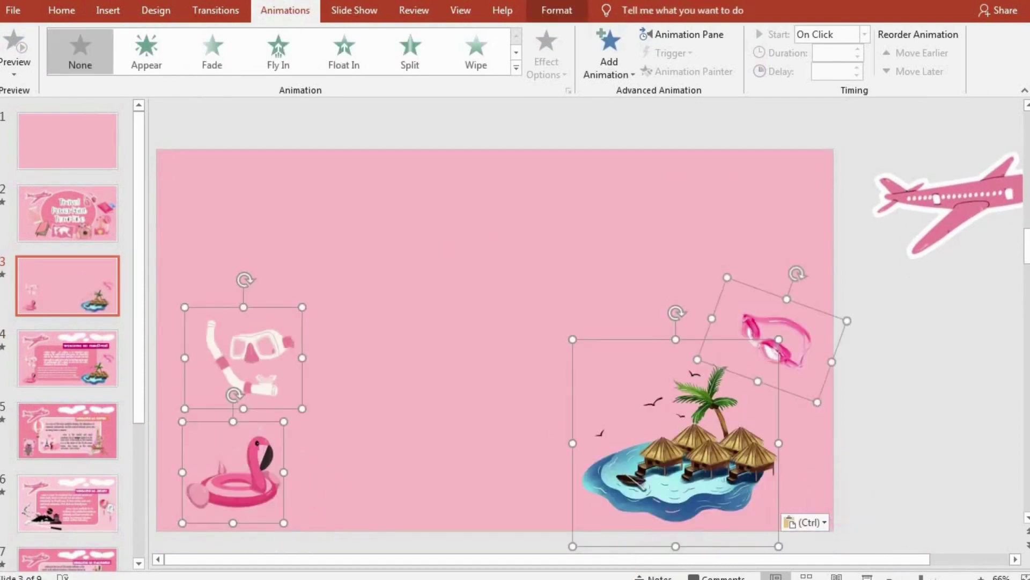
scroll(409, 379, "down", 3)
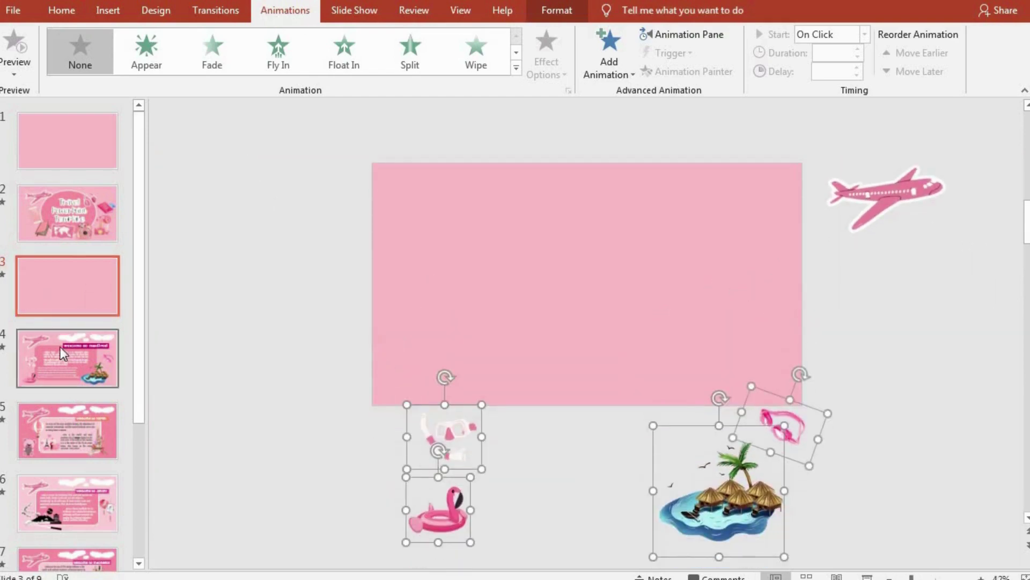
- Apply a Morph transition to slide 4
left_click(60, 347)
left_click(213, 11)
left_click(141, 59)
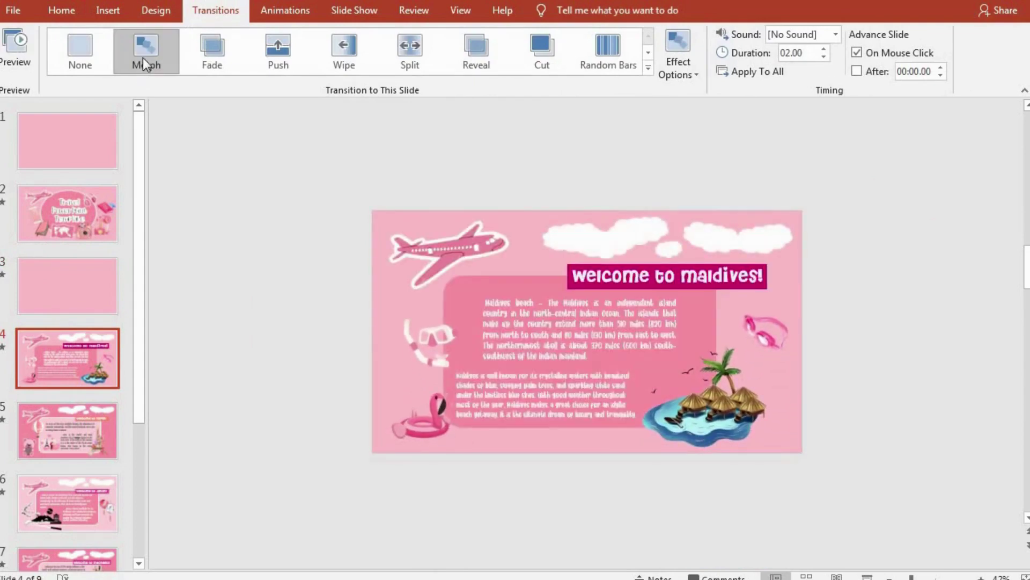
left_click(552, 334)
- Make the Maldives description paragraph wipe in From Right
left_click(285, 10)
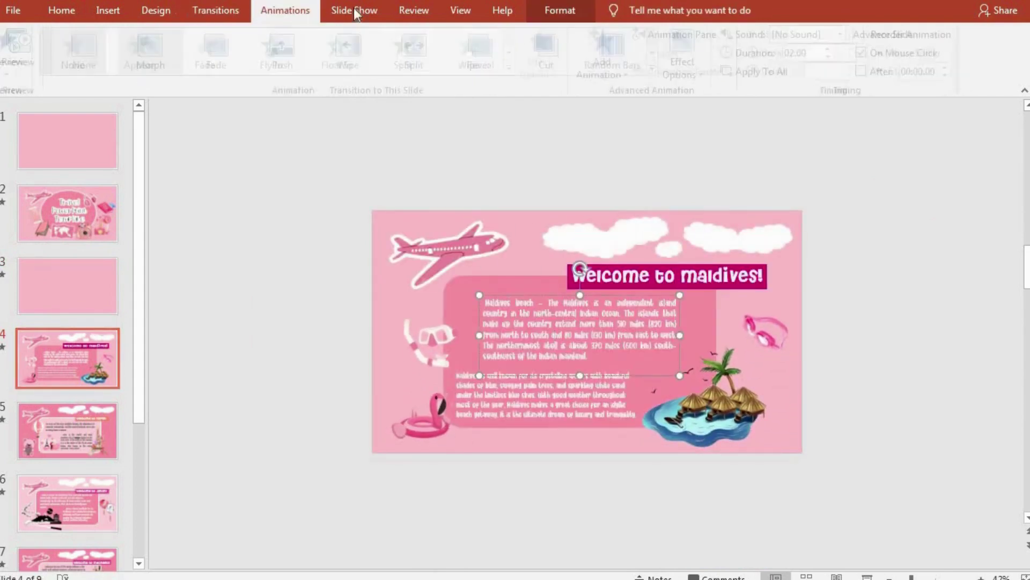
left_click(354, 10)
left_click(304, 14)
left_click(476, 51)
left_click(546, 53)
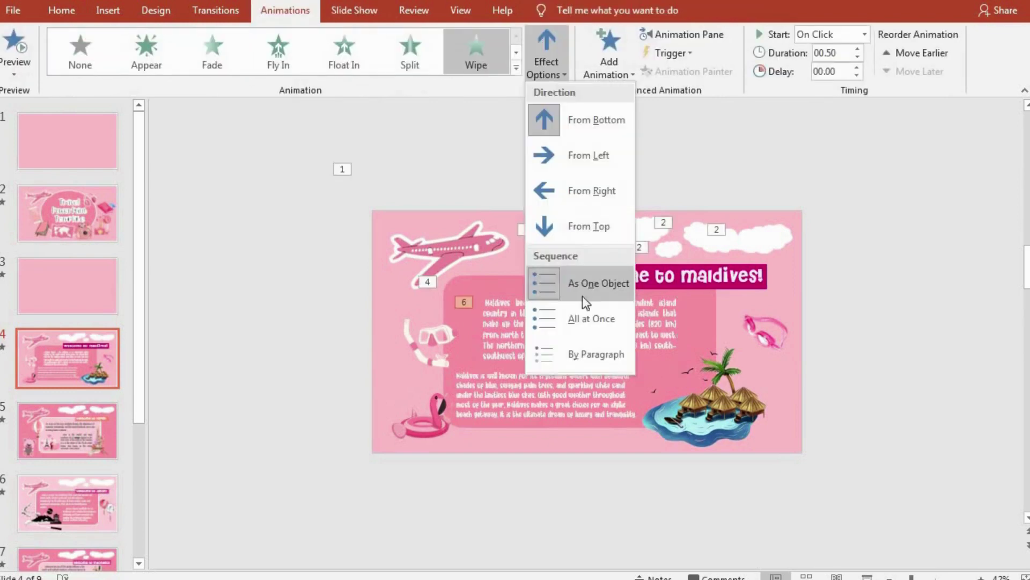
left_click(581, 191)
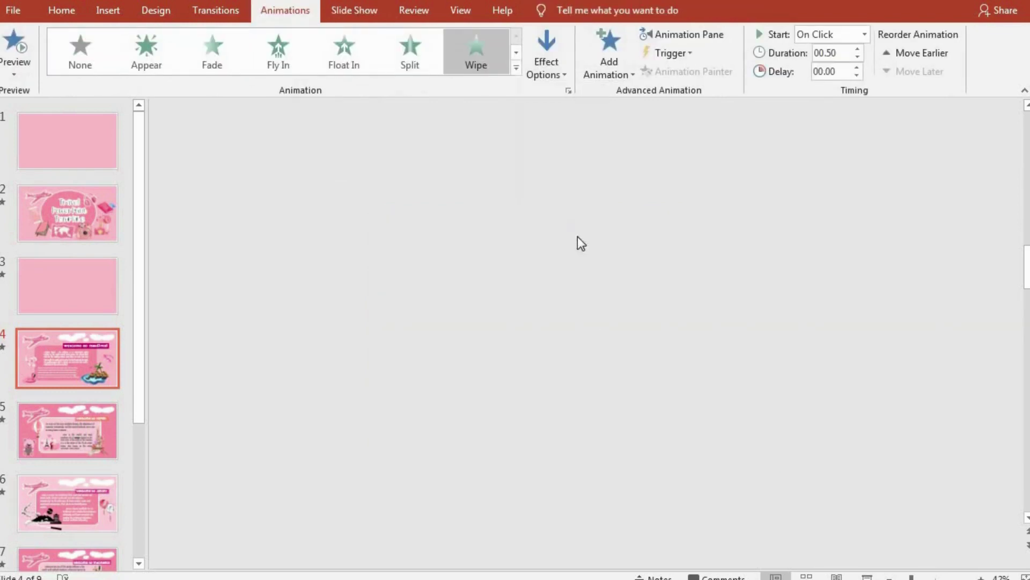
- Make the lower paragraph wipe in From Right and preview the slide's animations
left_click(531, 374)
left_click(505, 70)
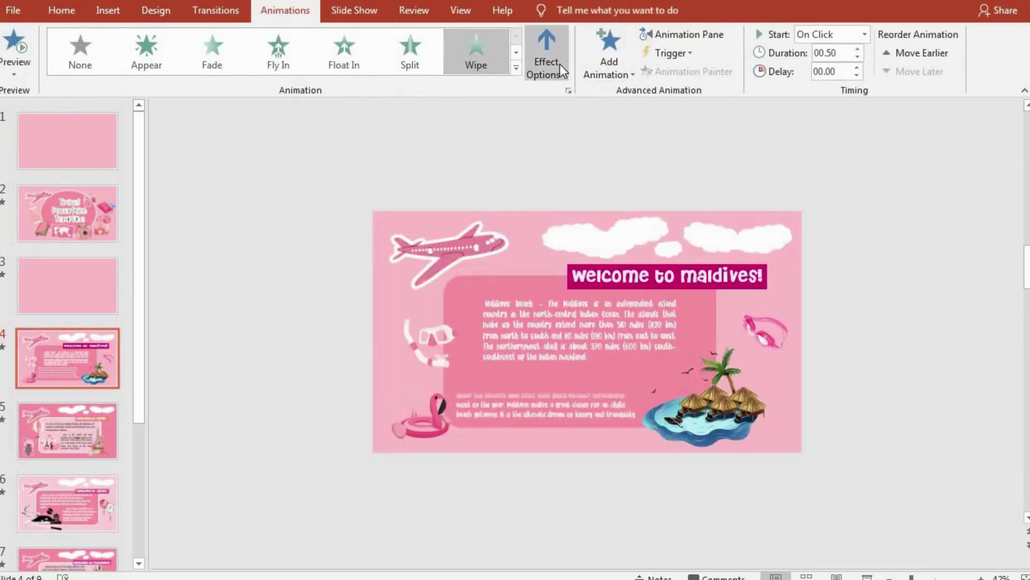
left_click(547, 54)
left_click(579, 185)
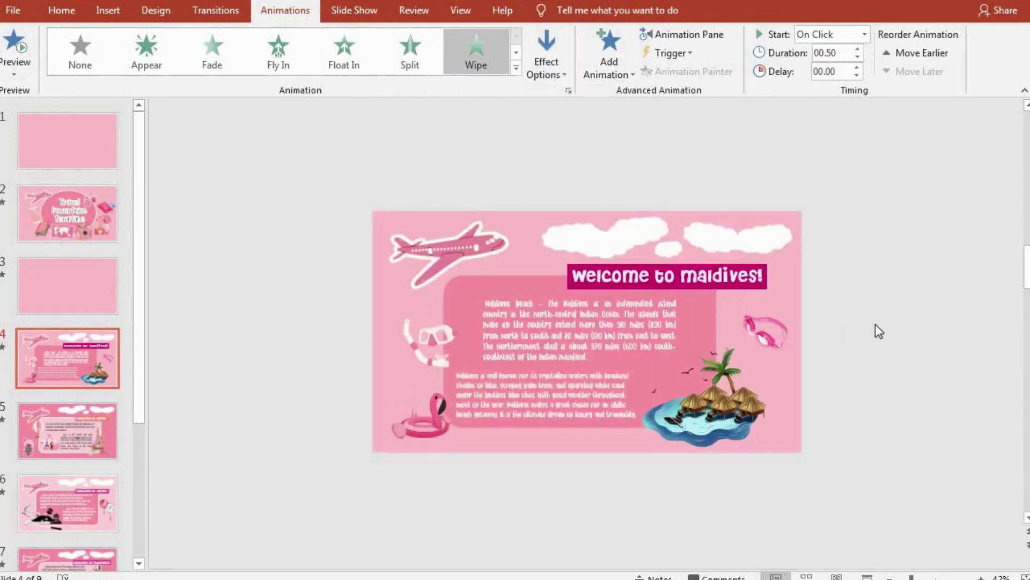
left_click(631, 168)
left_click(20, 31)
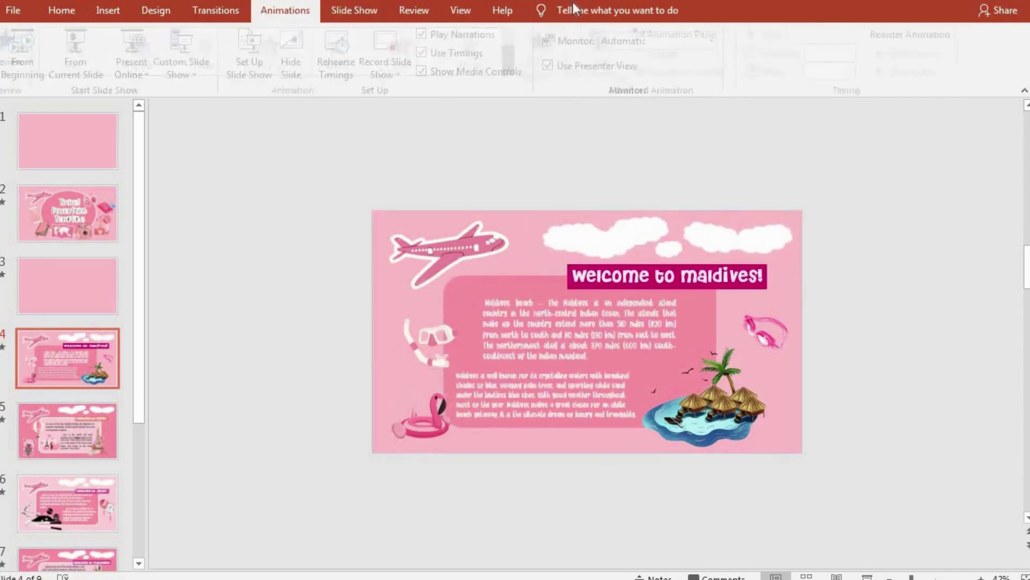
- Review the slide 4 animation order in the Animation Pane, then go to Paris slide 5
left_click(672, 38)
left_click(910, 308)
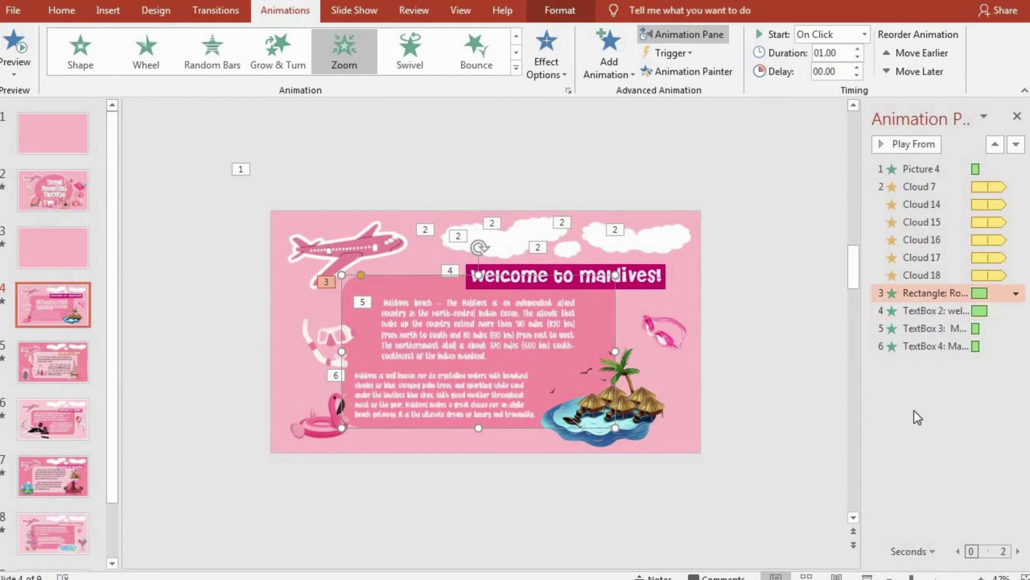
left_click(921, 169)
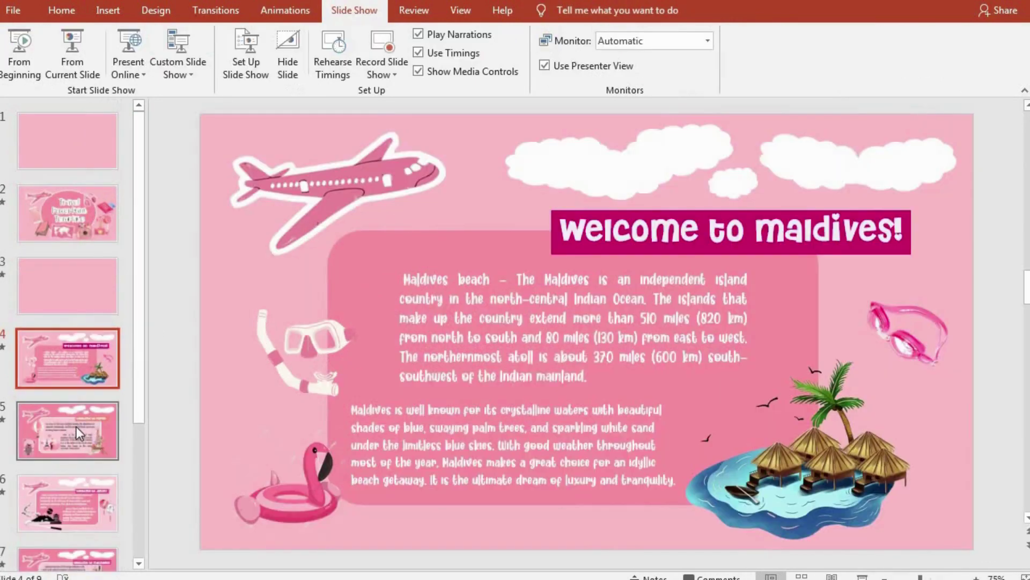
left_click(77, 426)
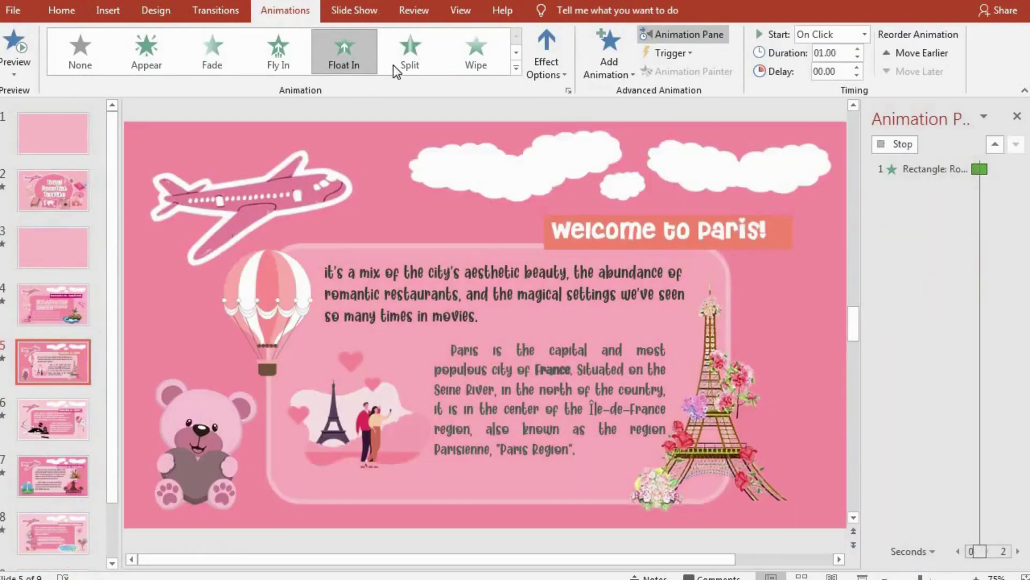
- Give the rounded text panel a Zoom entrance, after trying Split, Wipe, Fade and Appear, and preview it
left_click(396, 65)
left_click(477, 59)
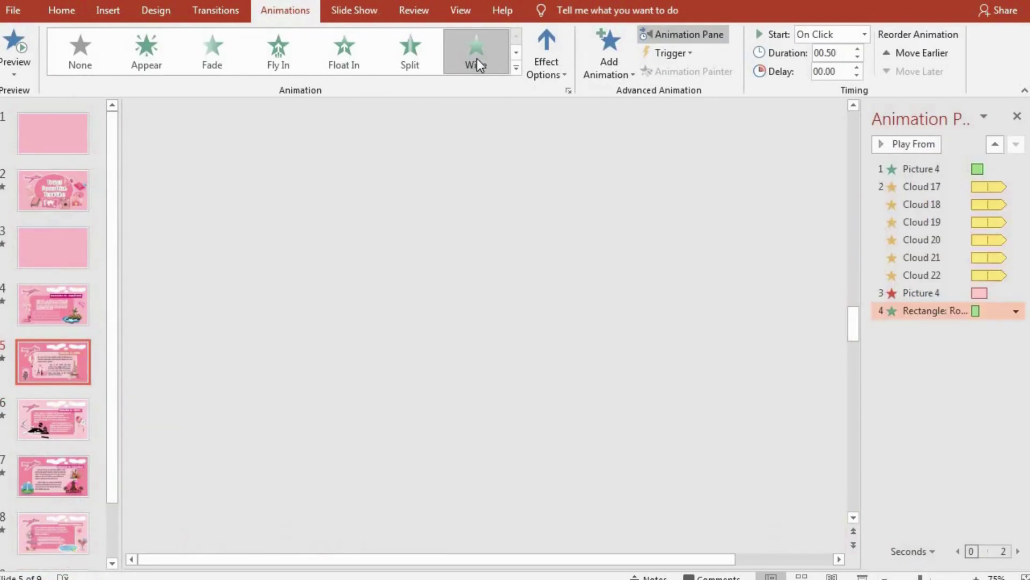
left_click(205, 50)
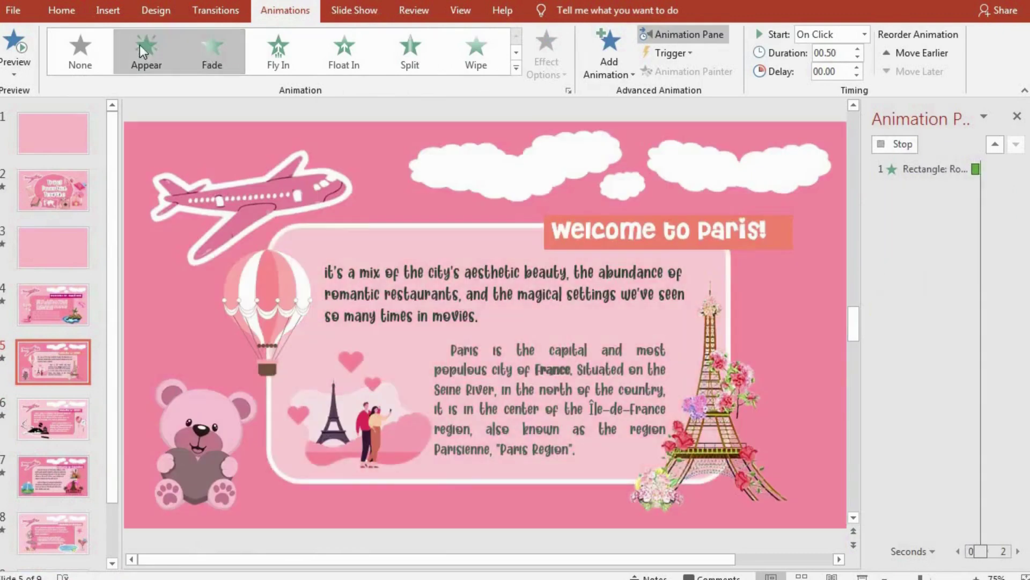
left_click(140, 44)
left_click(516, 68)
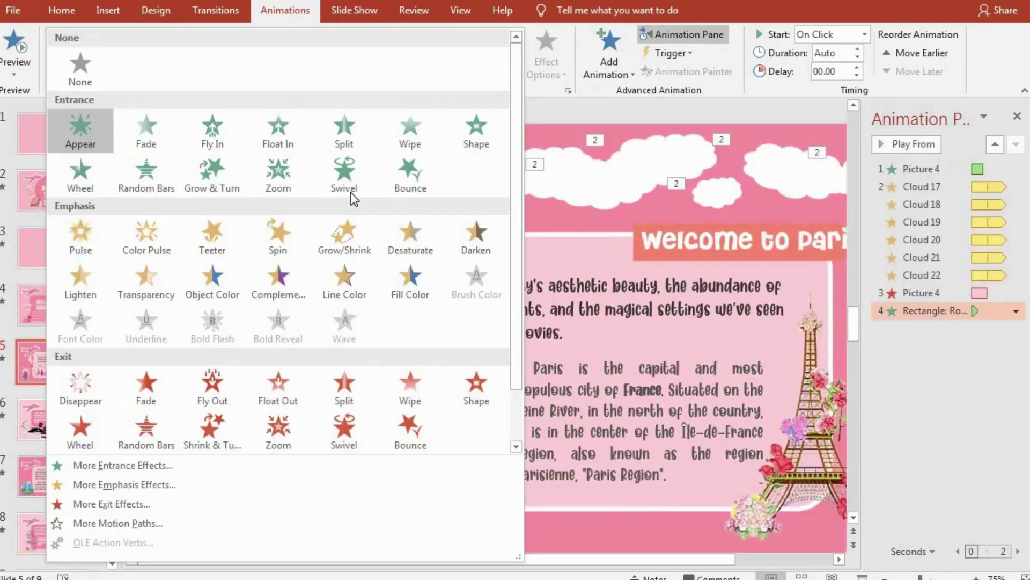
left_click(260, 176)
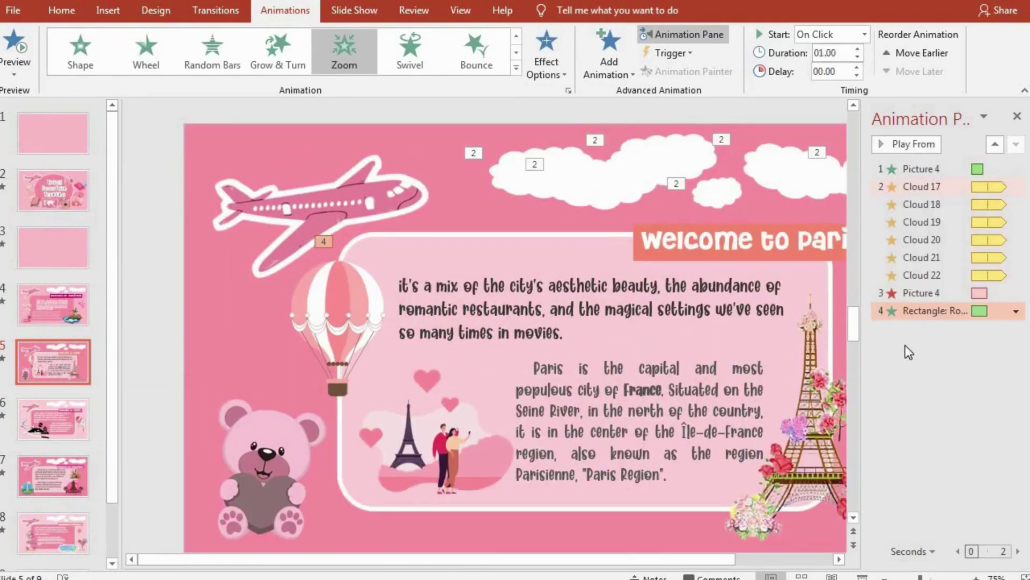
left_click(891, 143)
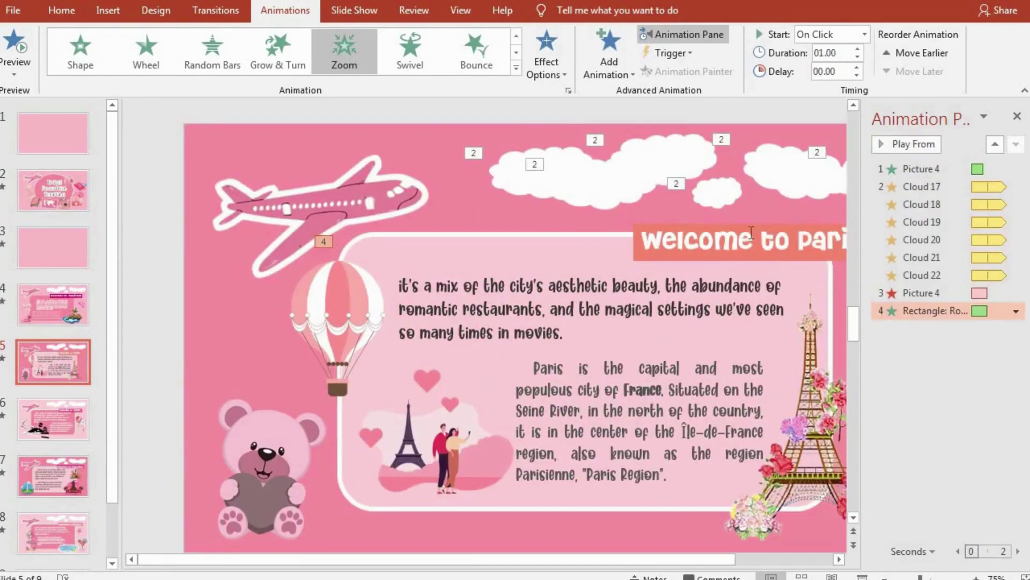
- Give the Welcome to Paris title a Float In entrance, deleting the extra Expand entrance added
left_click(712, 226)
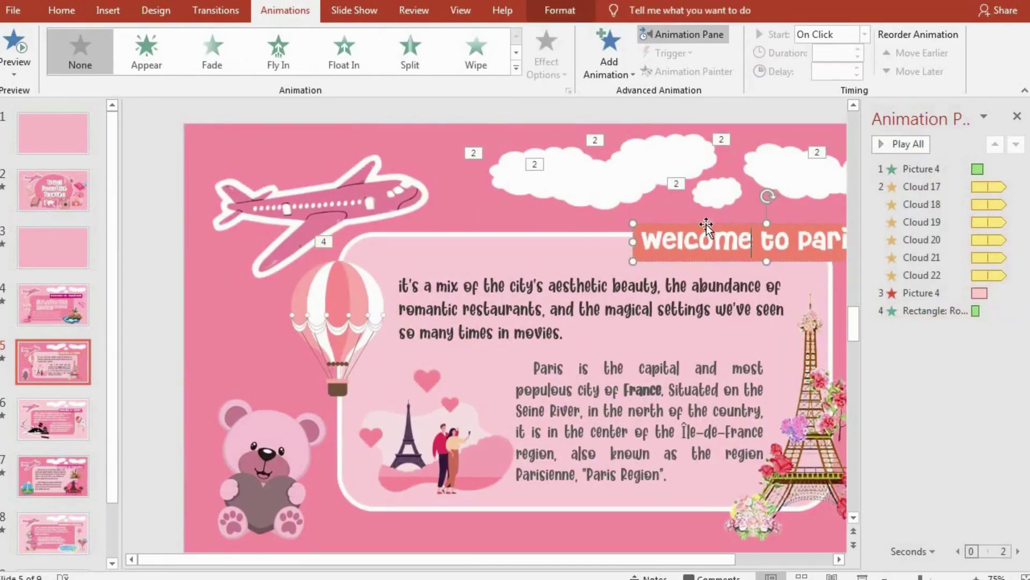
left_click(344, 51)
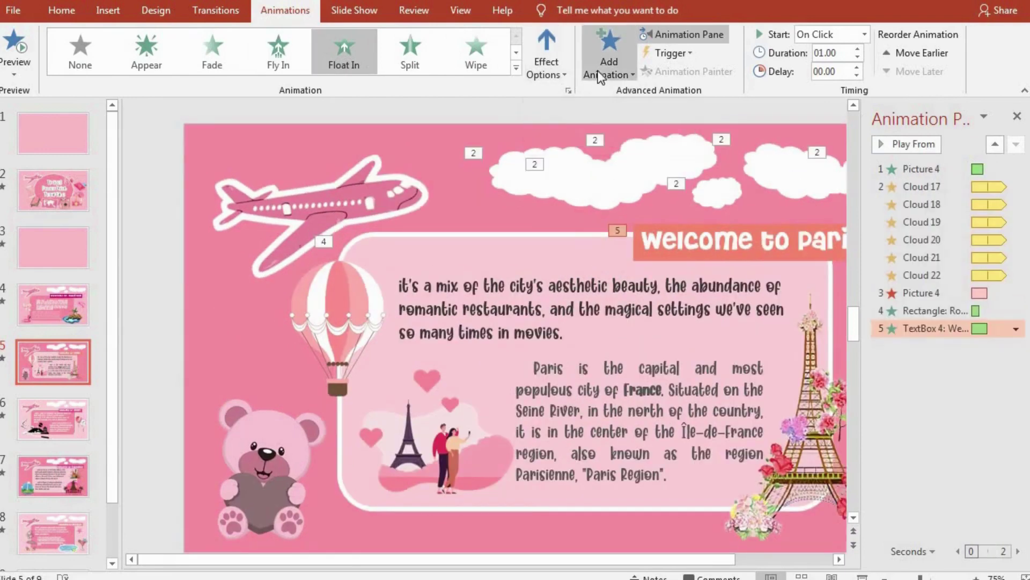
left_click(621, 75)
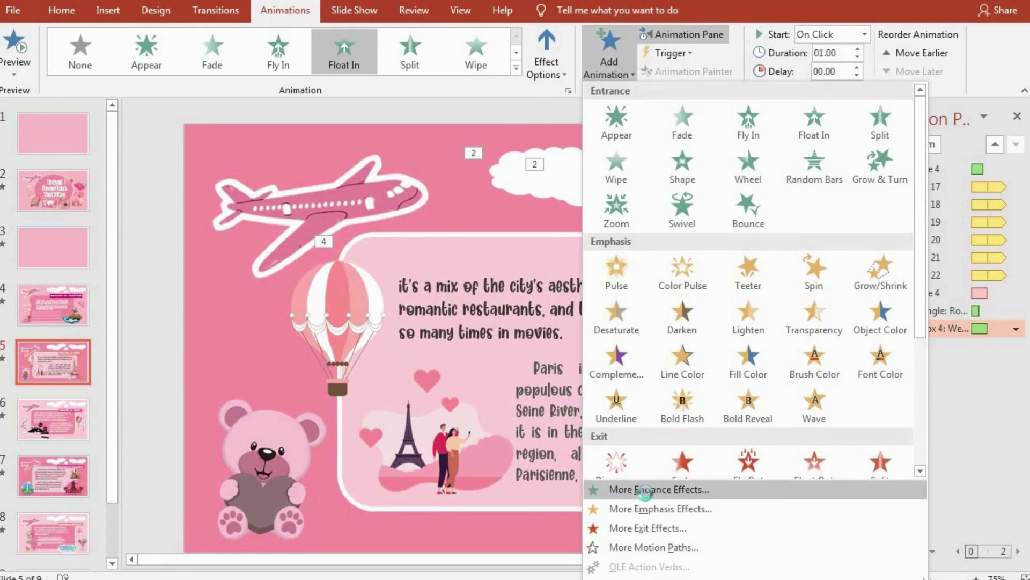
left_click(646, 490)
left_click(441, 303)
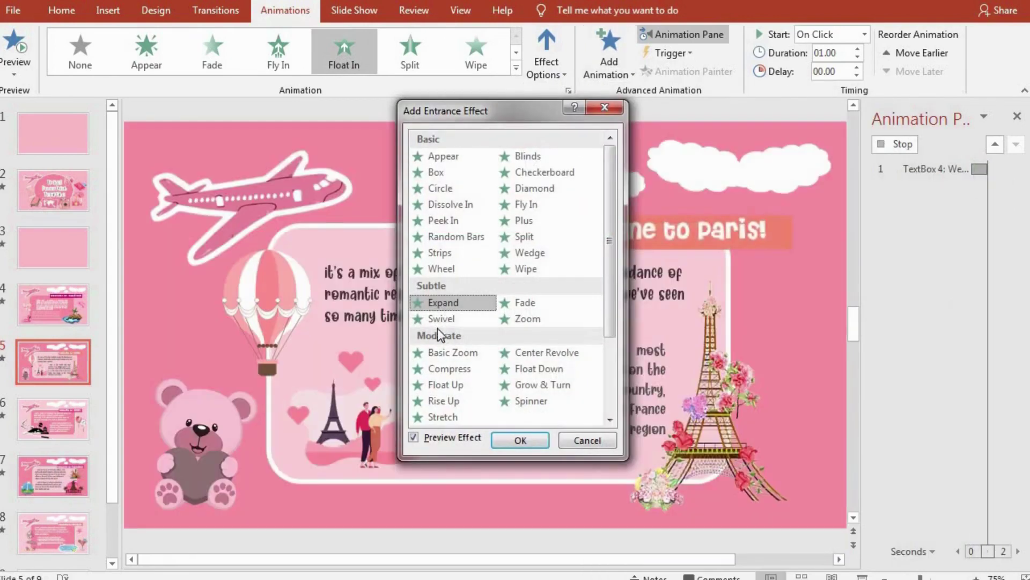
left_click(447, 321)
left_click(469, 309)
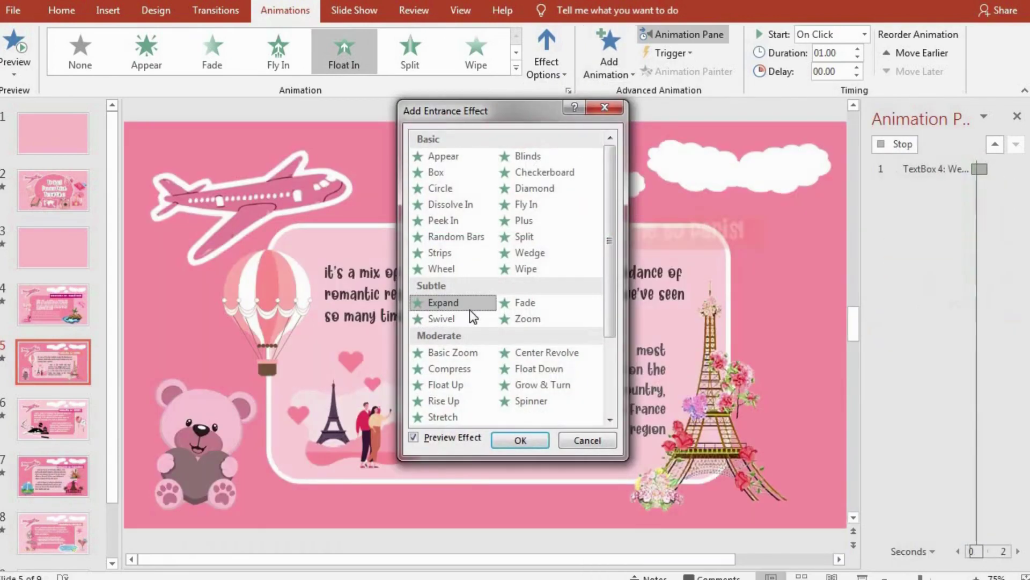
left_click(520, 440)
key("Delete")
left_click(916, 392)
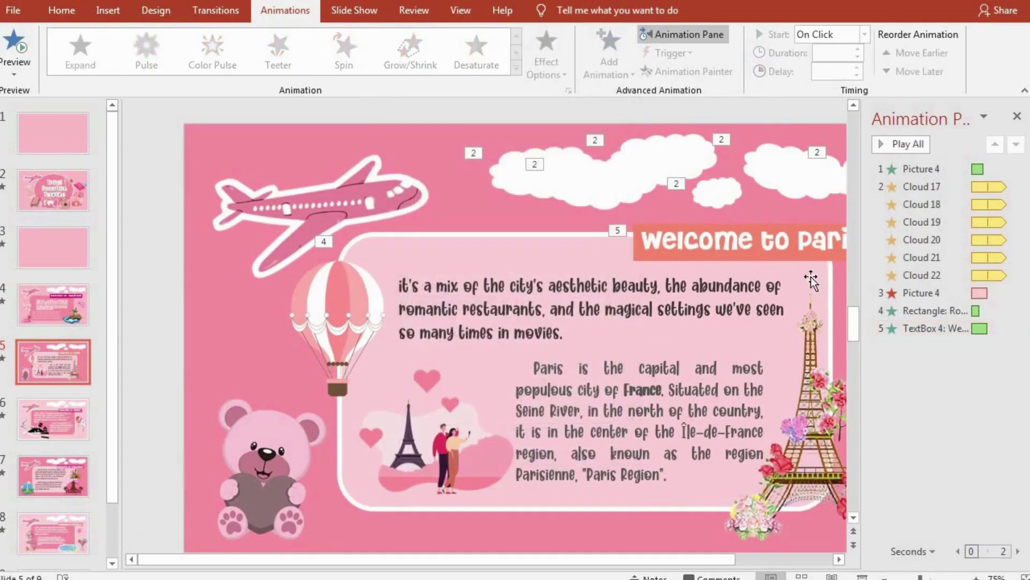
left_click(922, 310)
- Make the "it's a mix" paragraph wipe in from the top
left_click(884, 150)
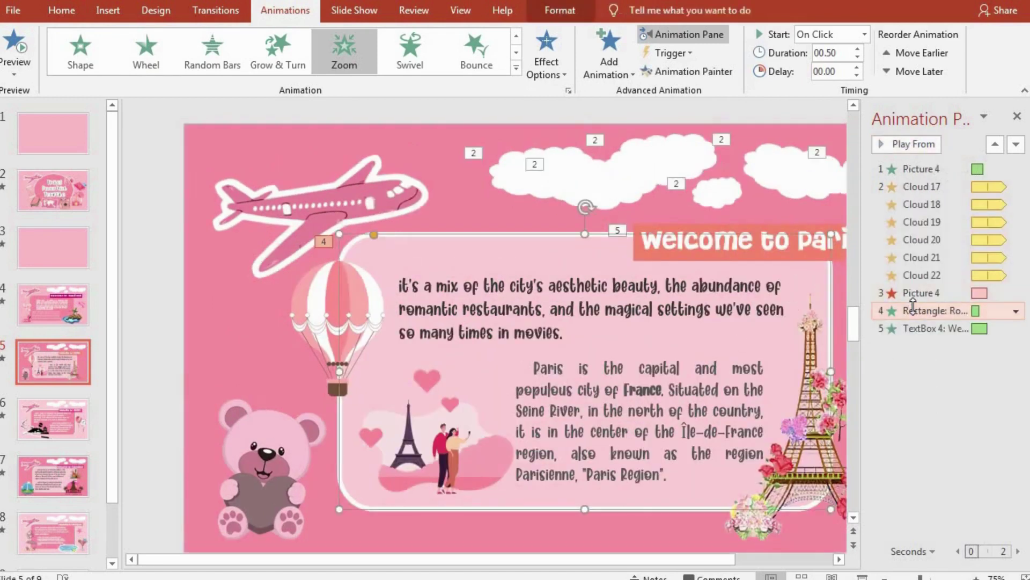
left_click(982, 404)
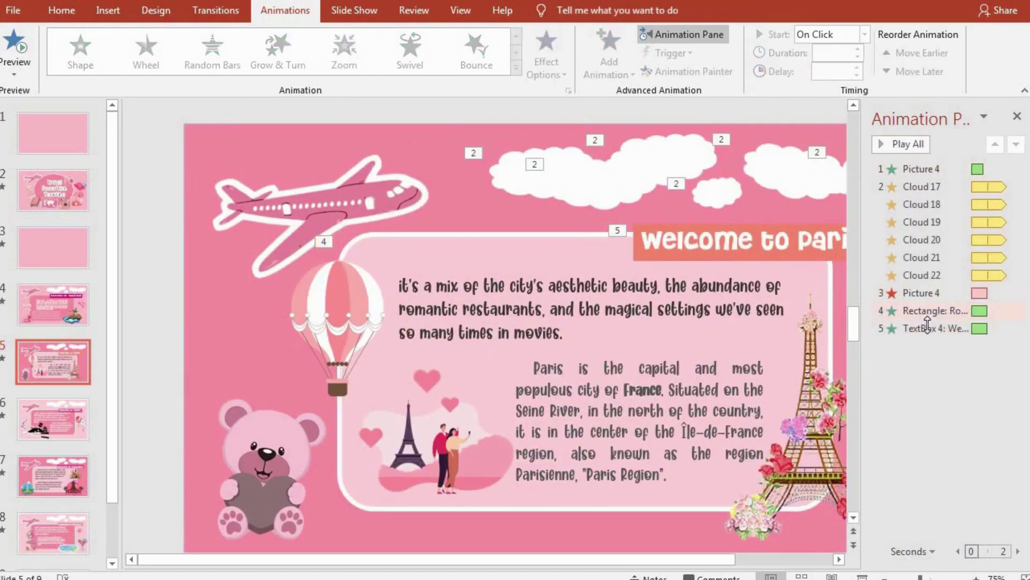
left_click(640, 310)
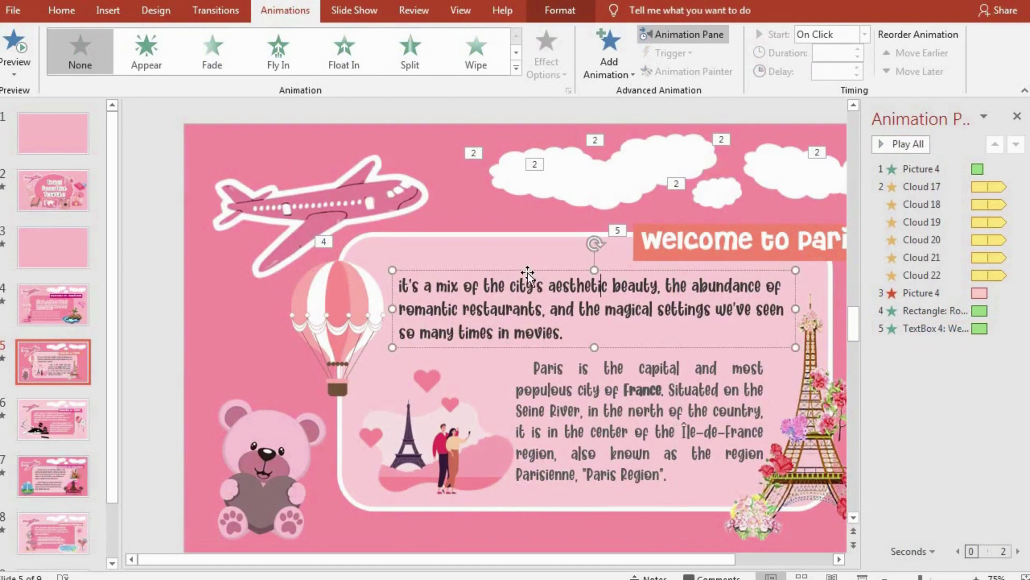
left_click(476, 51)
left_click(546, 59)
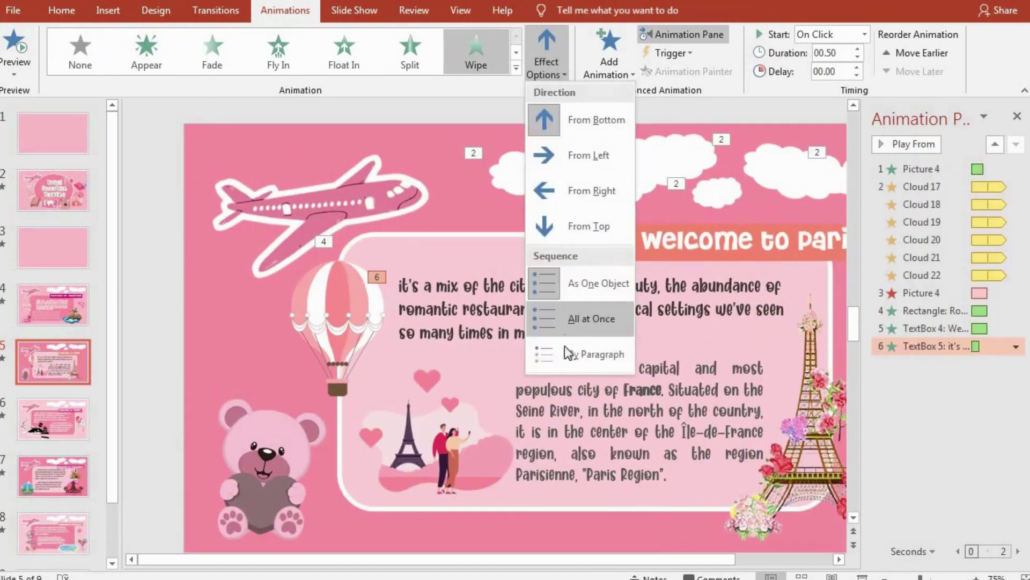
left_click(553, 115)
left_click(547, 53)
left_click(569, 228)
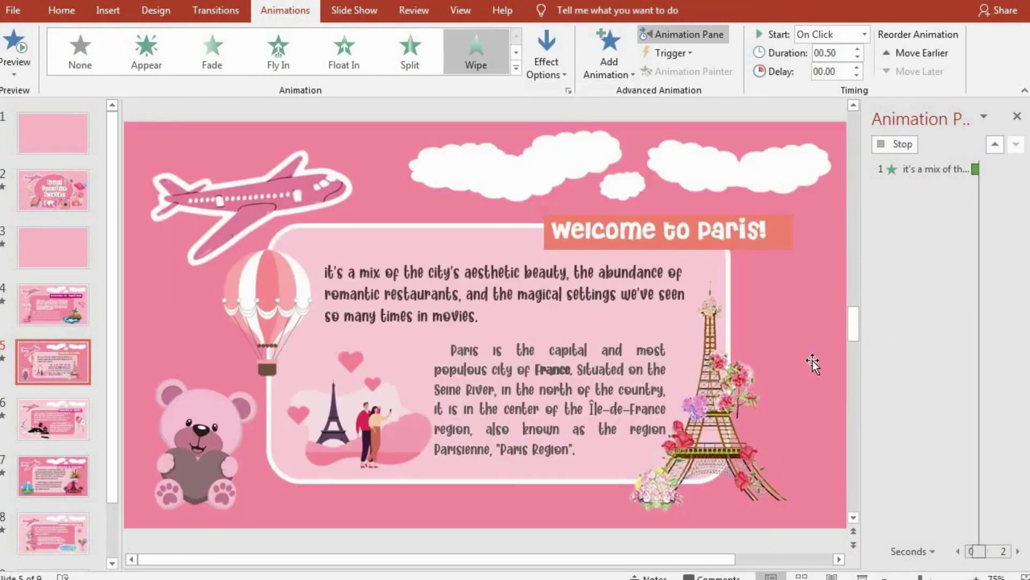
- Make the Paris is the capital paragraph wipe in from the right, by paragraph
left_click(583, 416)
left_click(476, 51)
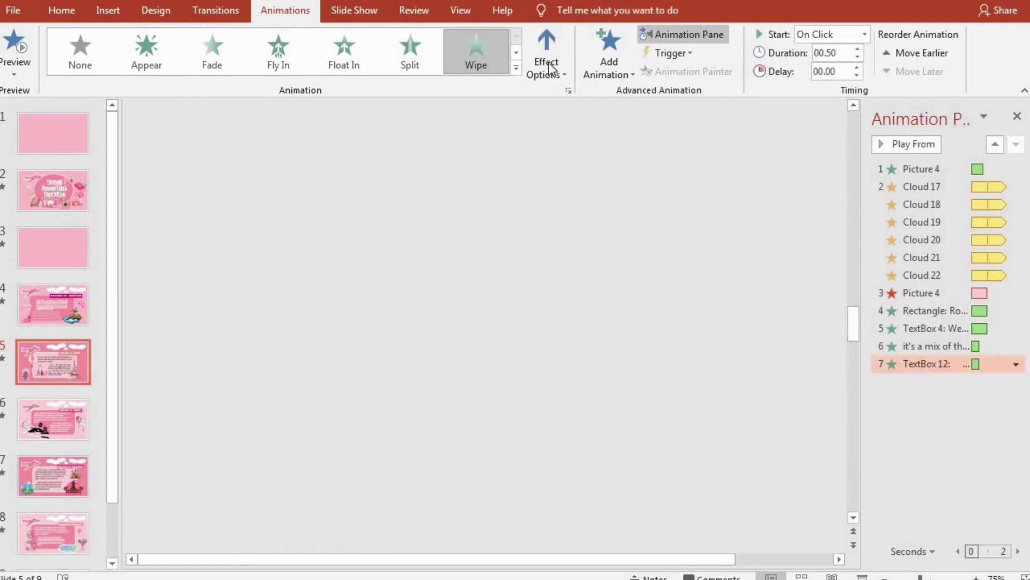
left_click(546, 59)
left_click(590, 353)
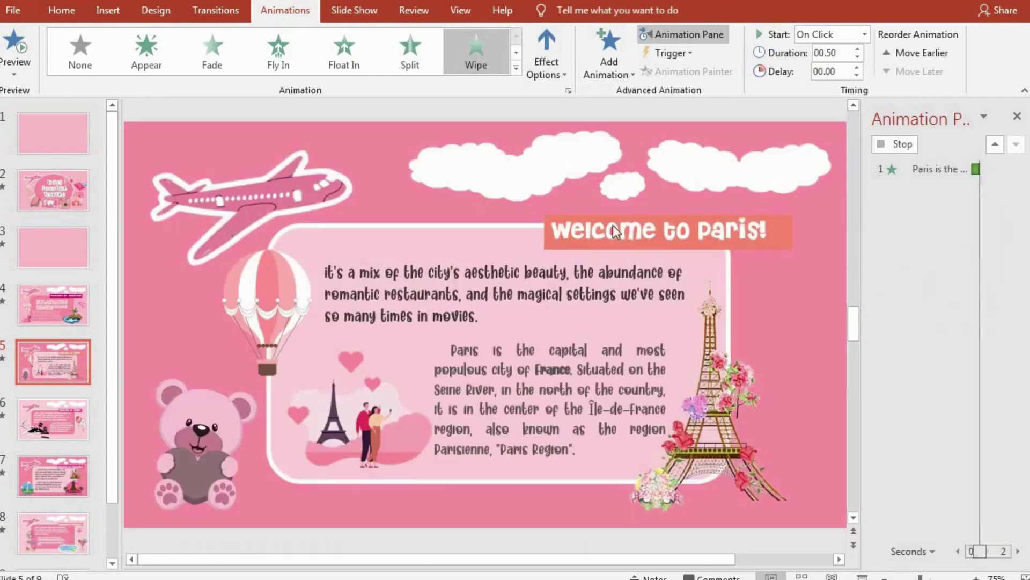
left_click(546, 59)
left_click(580, 195)
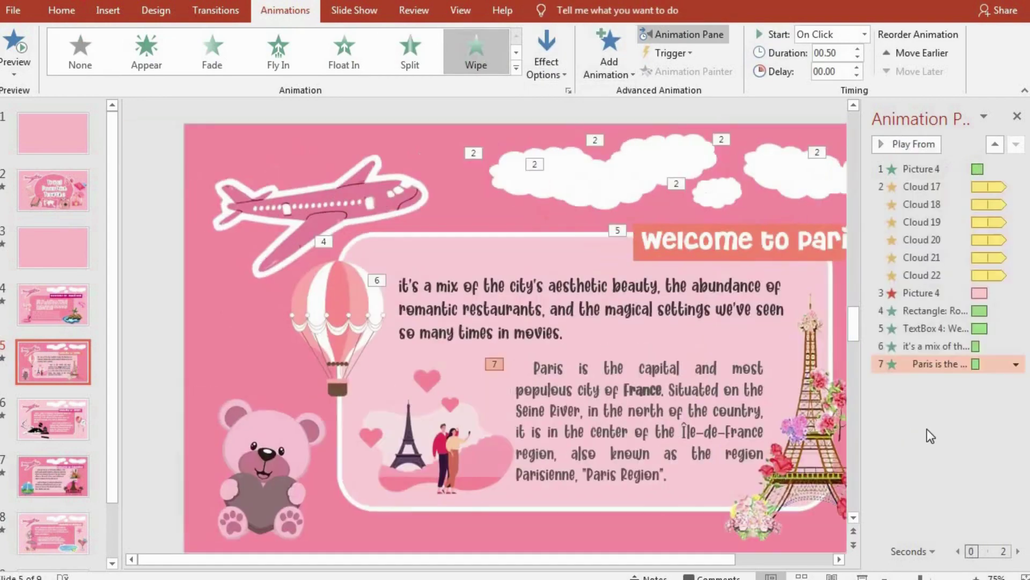
left_click(917, 432)
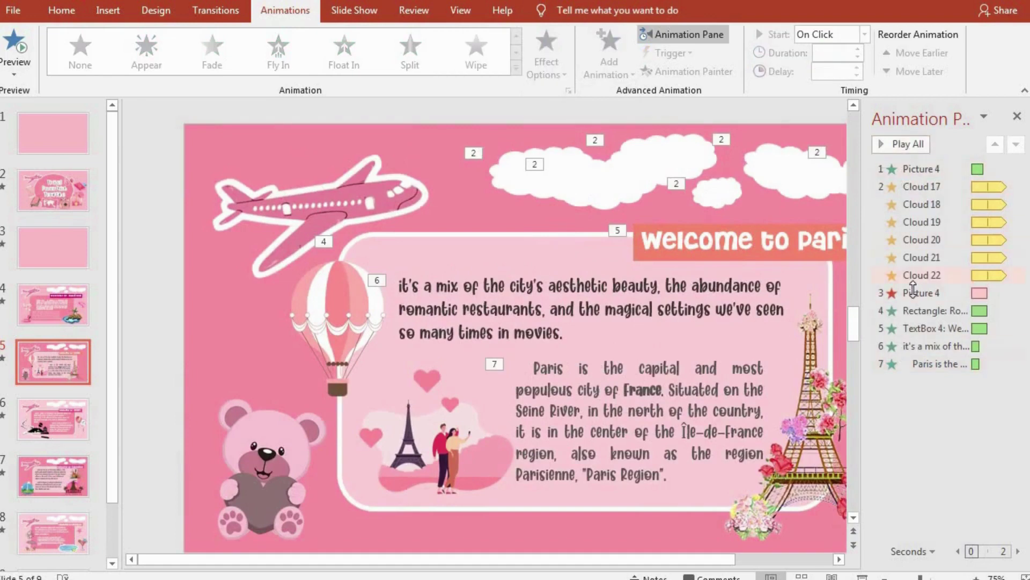
- Fade in the balloon and pictures, placing them before the Picture 4 exit, which moves last
left_click_drag(913, 292, 916, 374)
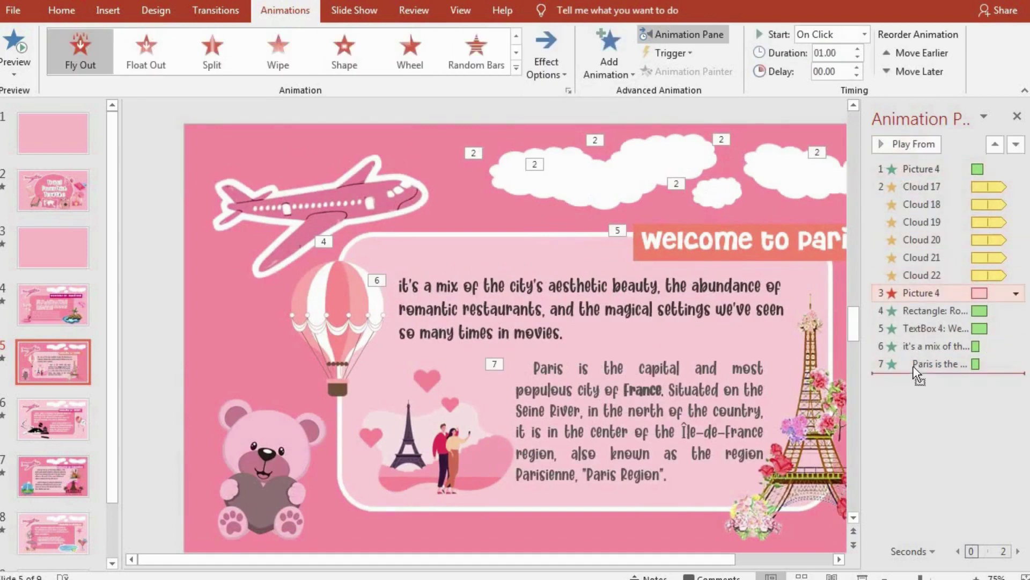
left_click(354, 326)
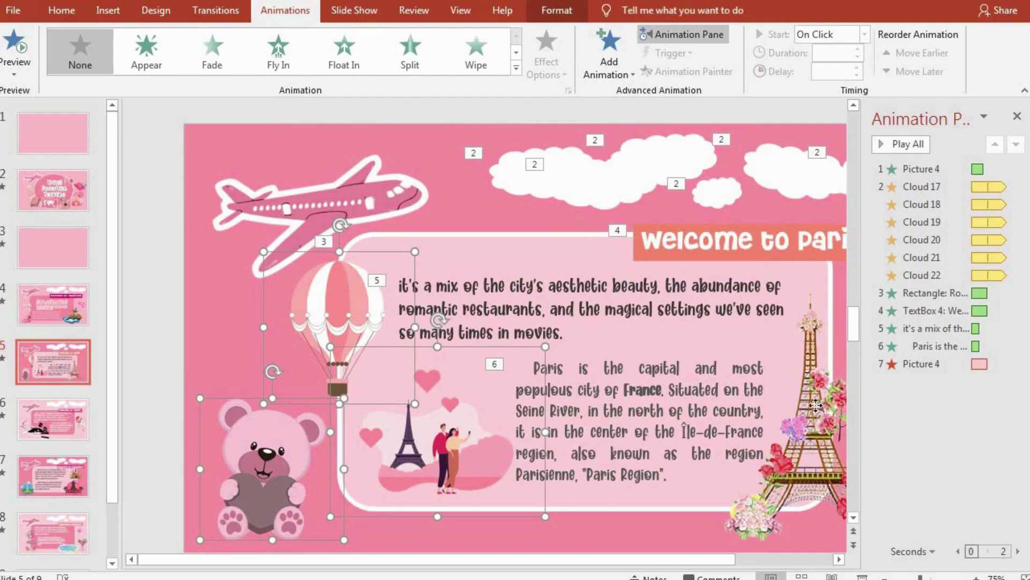
left_click(207, 51)
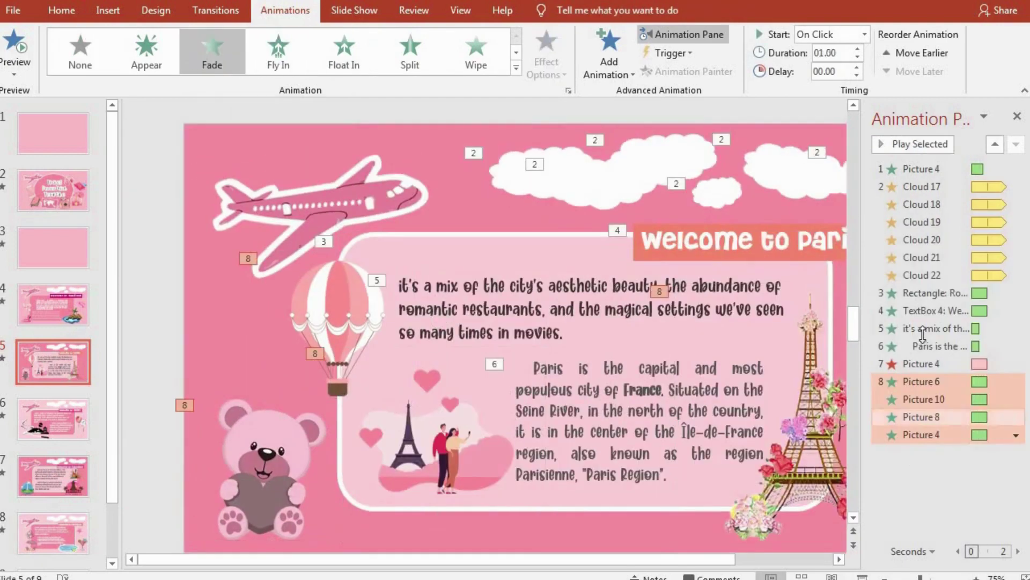
left_click_drag(924, 380, 921, 357)
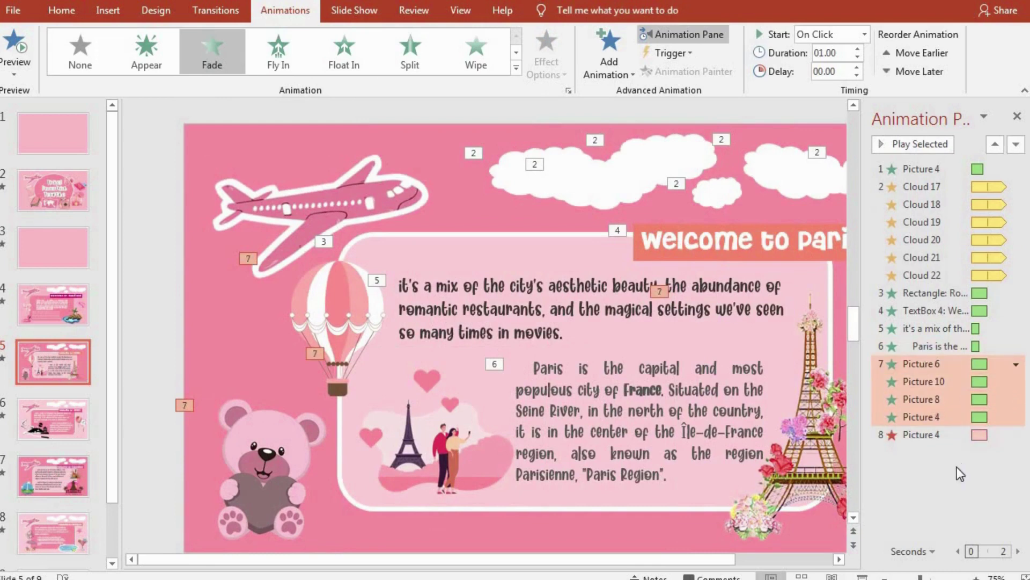
left_click(874, 144)
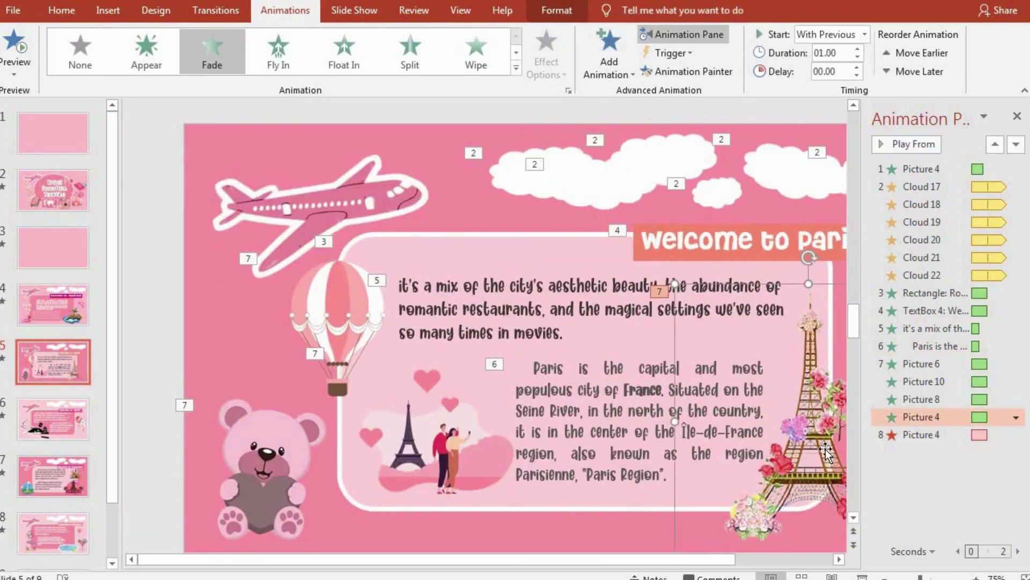
- Move the Picture 6/10/8/4 group after the TextBox 4 title as item 5 and preview
left_click(921, 398)
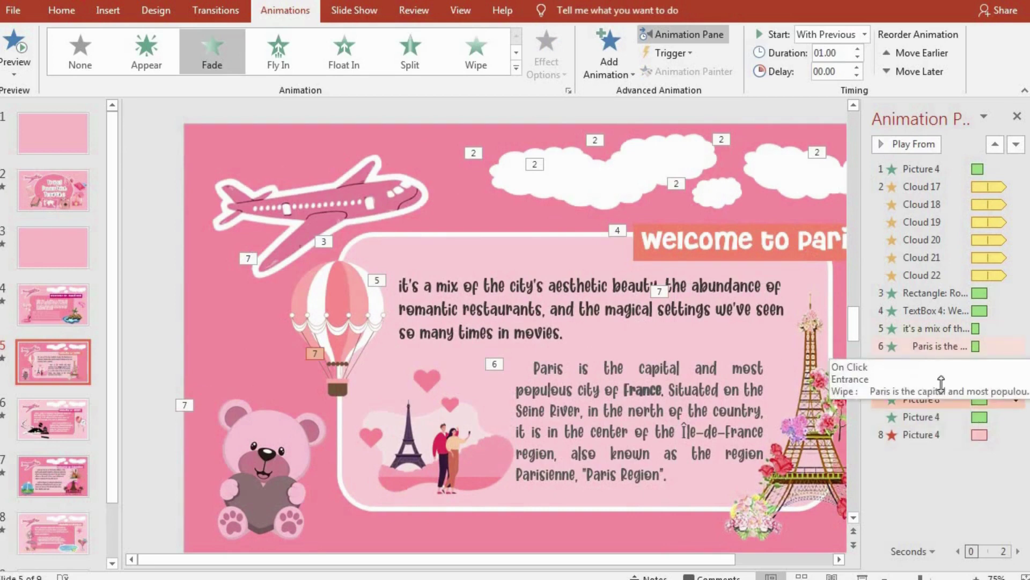
left_click(917, 365, "shift")
left_click(918, 418, "shift")
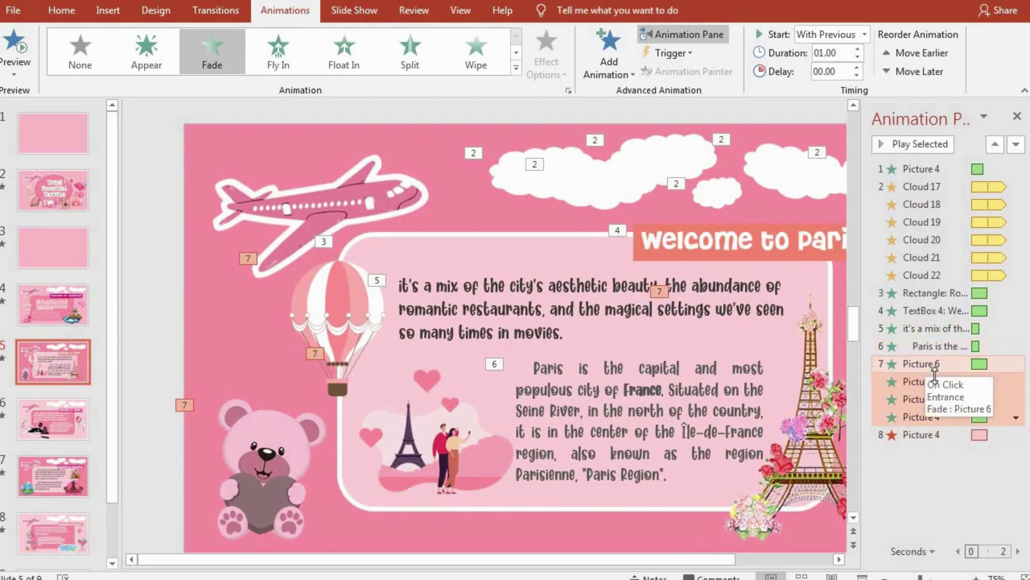
left_click_drag(924, 311, 923, 317)
left_click(915, 311)
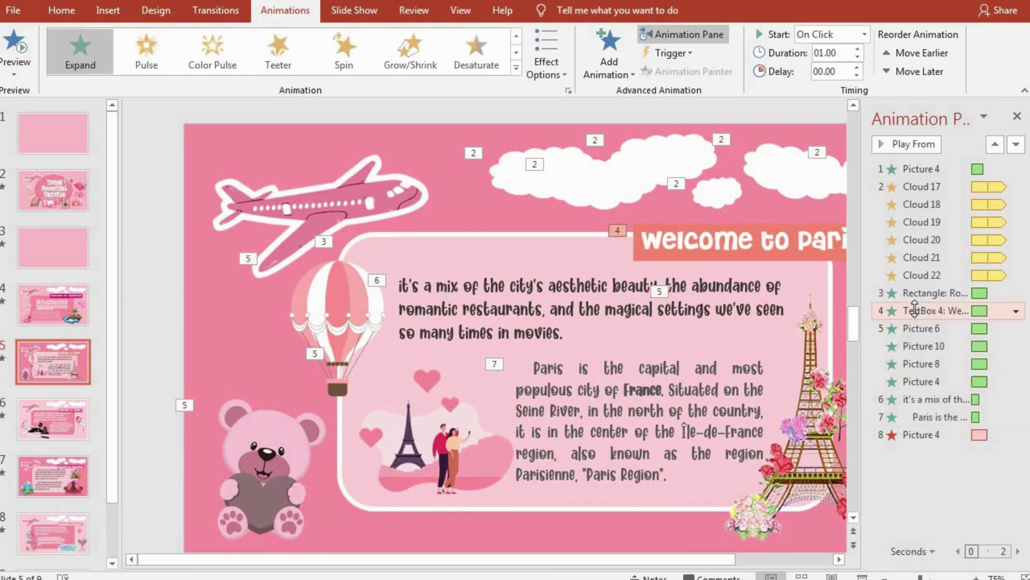
left_click(954, 508)
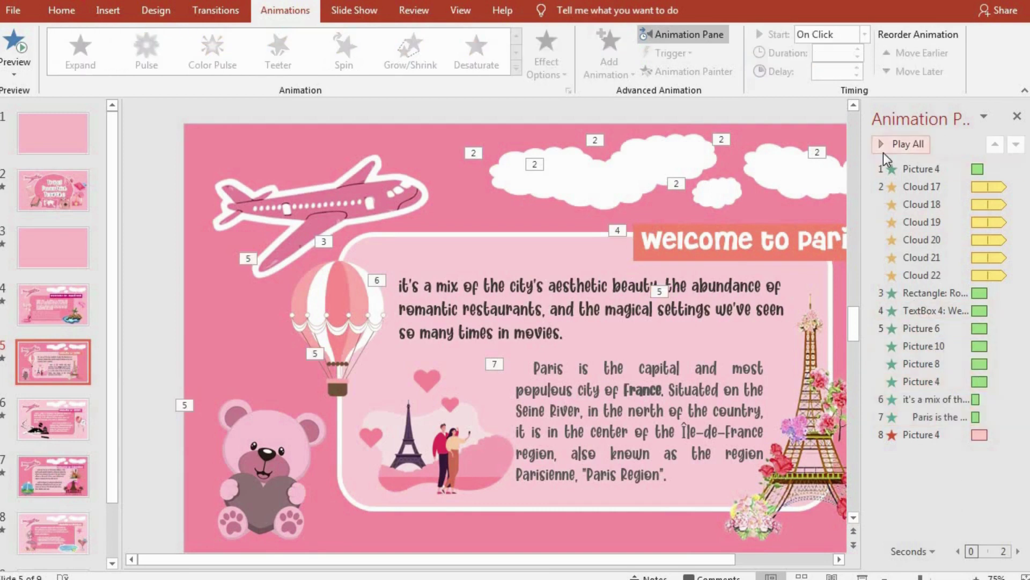
left_click(883, 153)
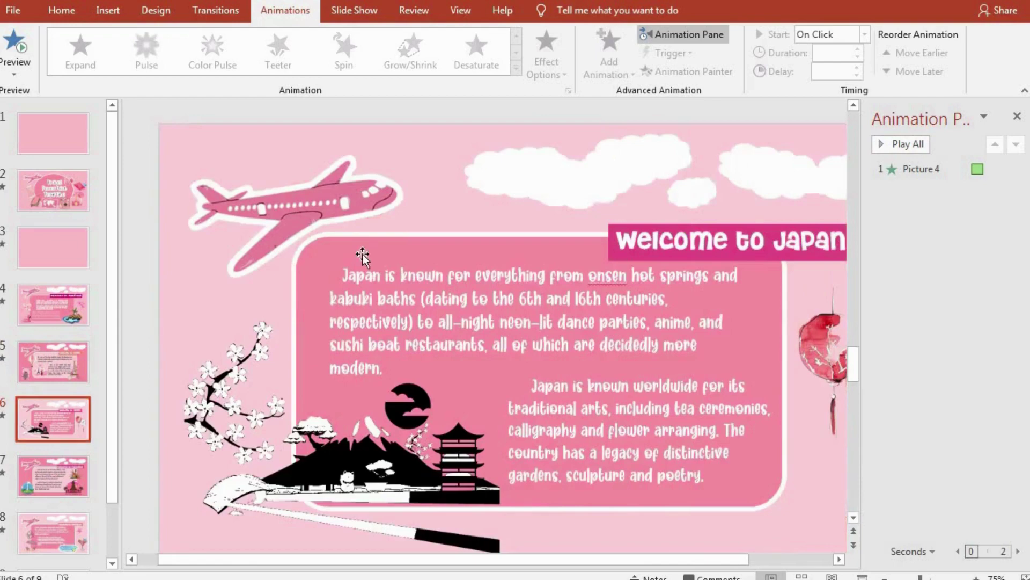
- Paste the animated clouds and give the rounded rectangle a Bounce entrance
key("ctrl+v")
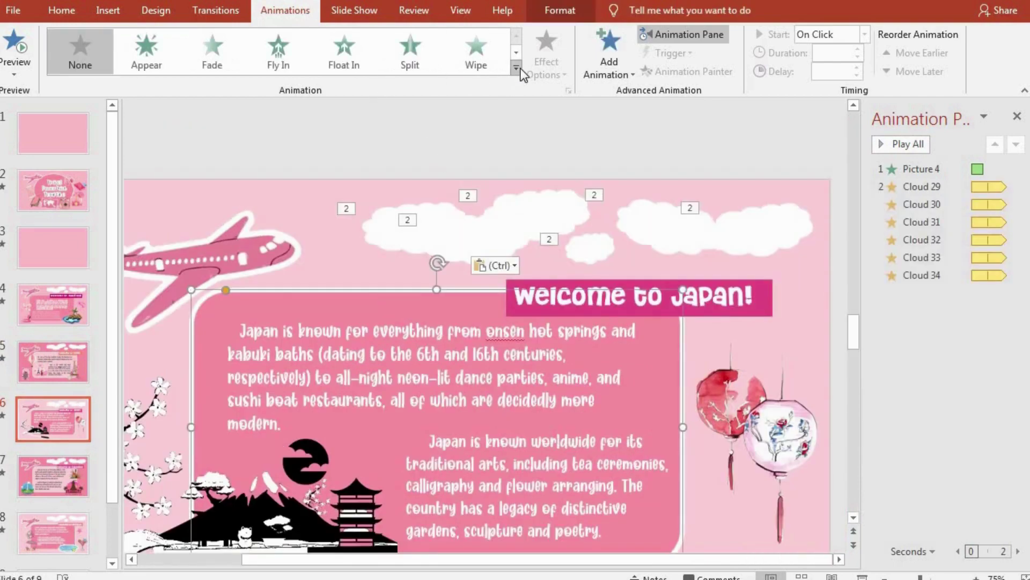
left_click(515, 68)
left_click(488, 130)
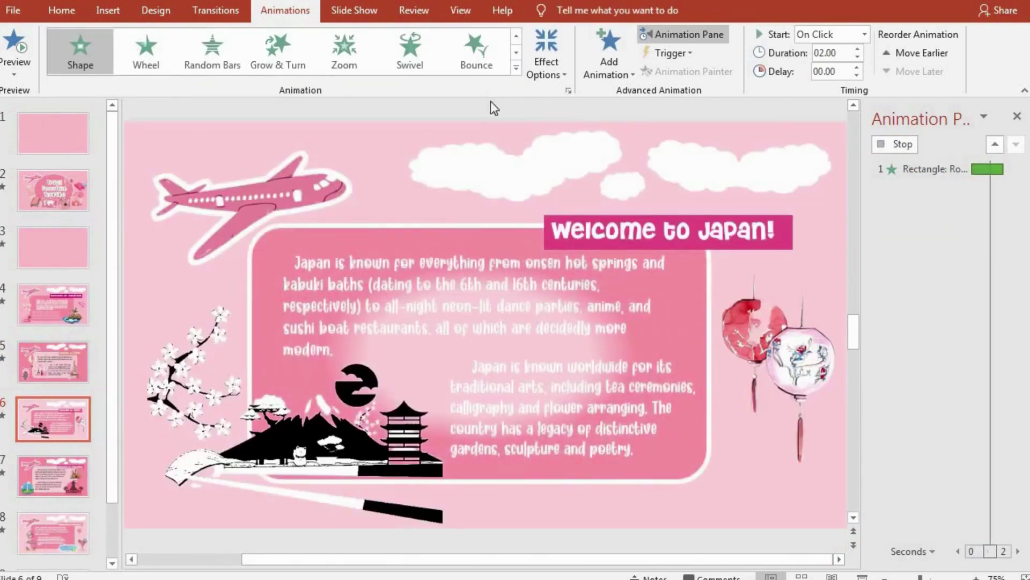
left_click(471, 51)
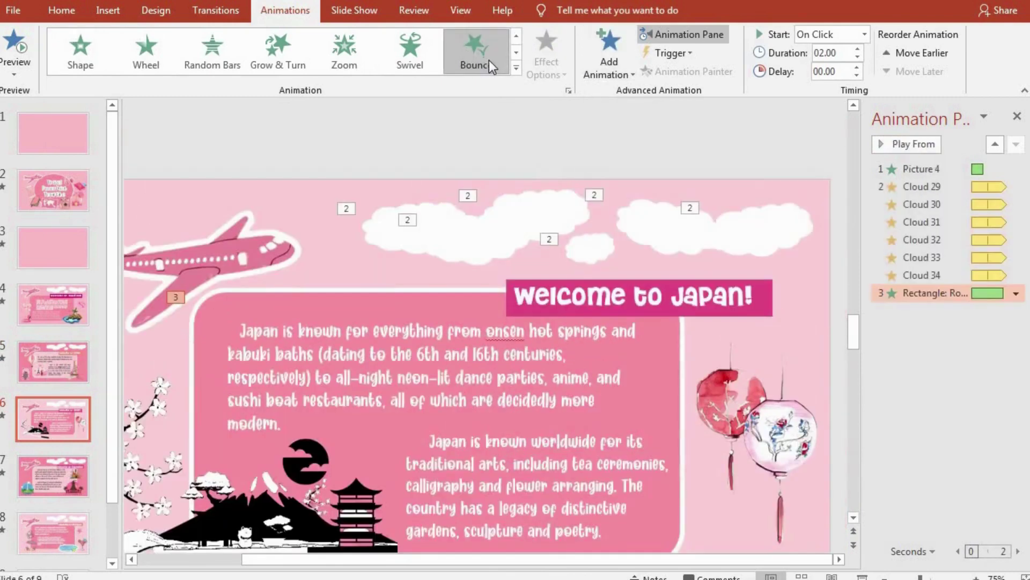
- Add an Expand entrance to the Welcome to Japan! title and preview the slide
left_click(762, 287)
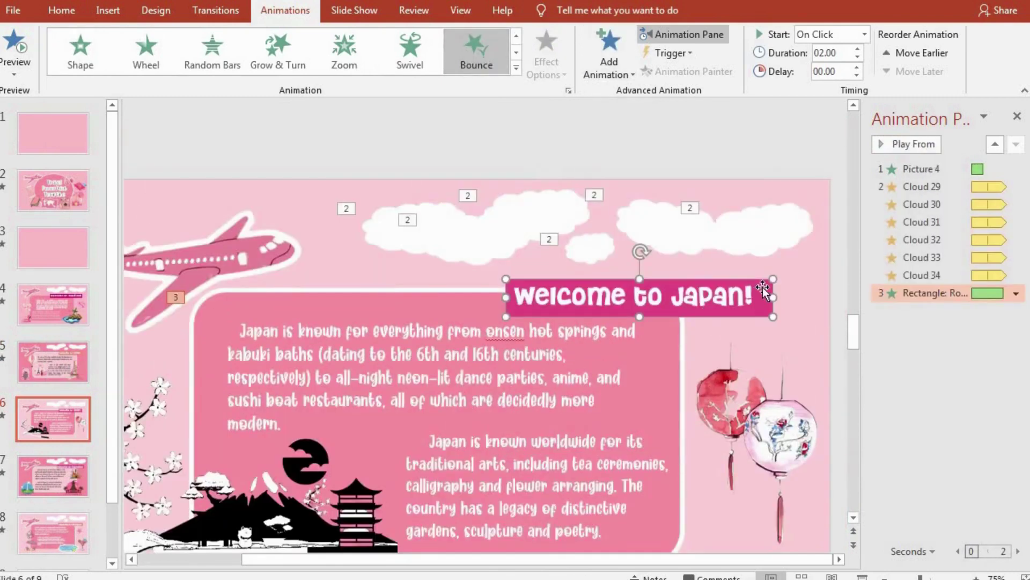
left_click(597, 76)
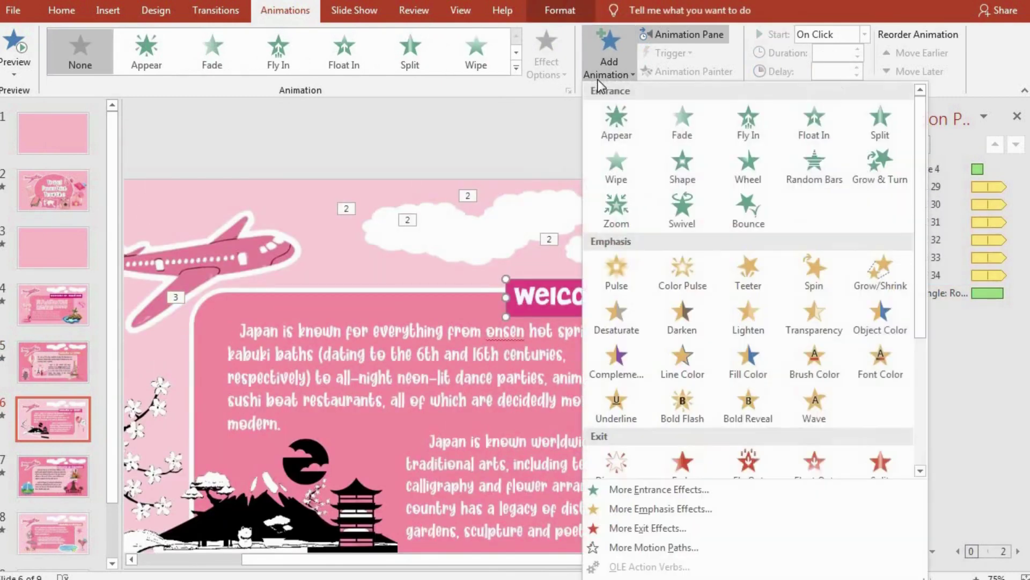
left_click(700, 488)
left_click(446, 305)
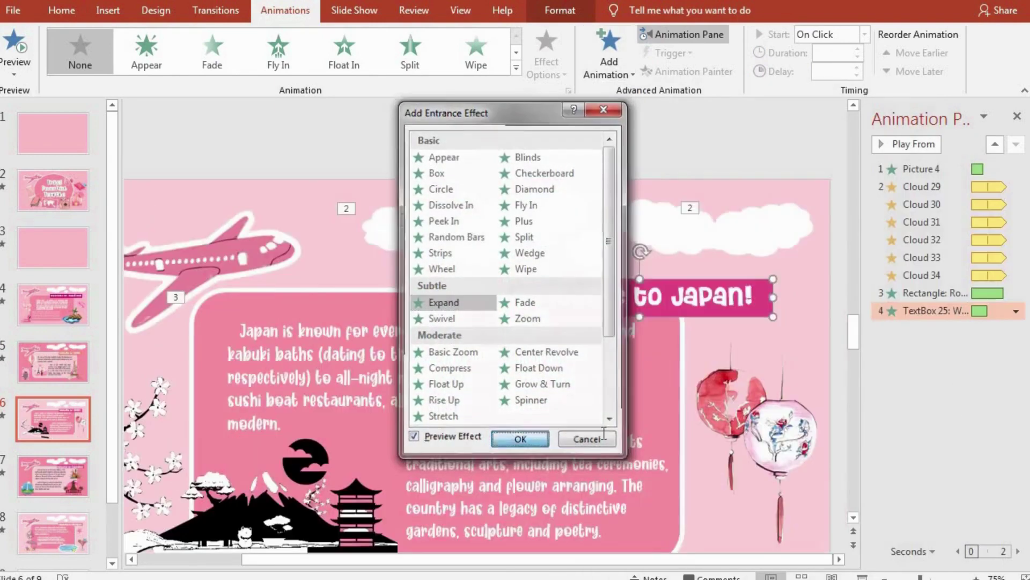
left_click(587, 439)
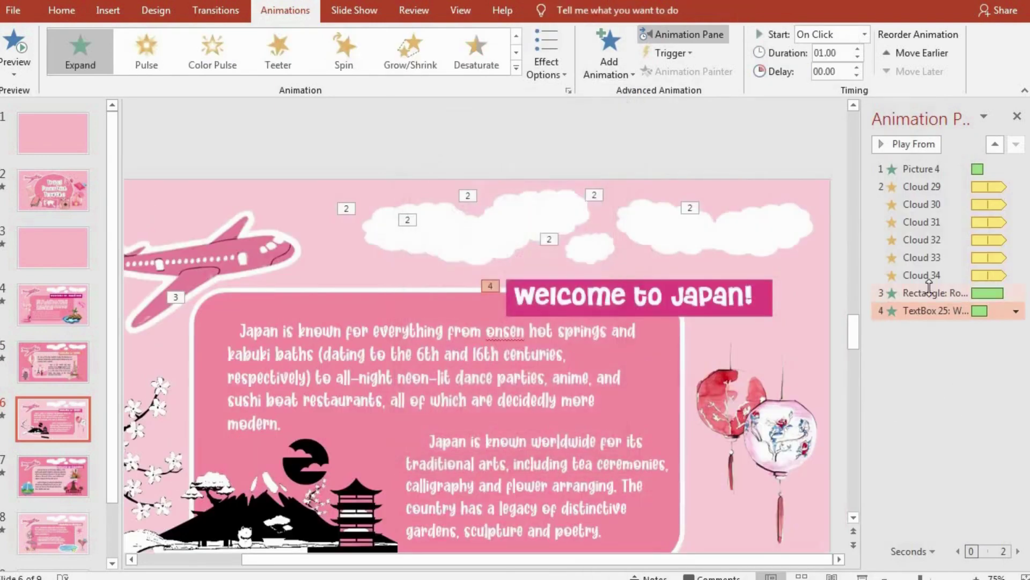
left_click(931, 292)
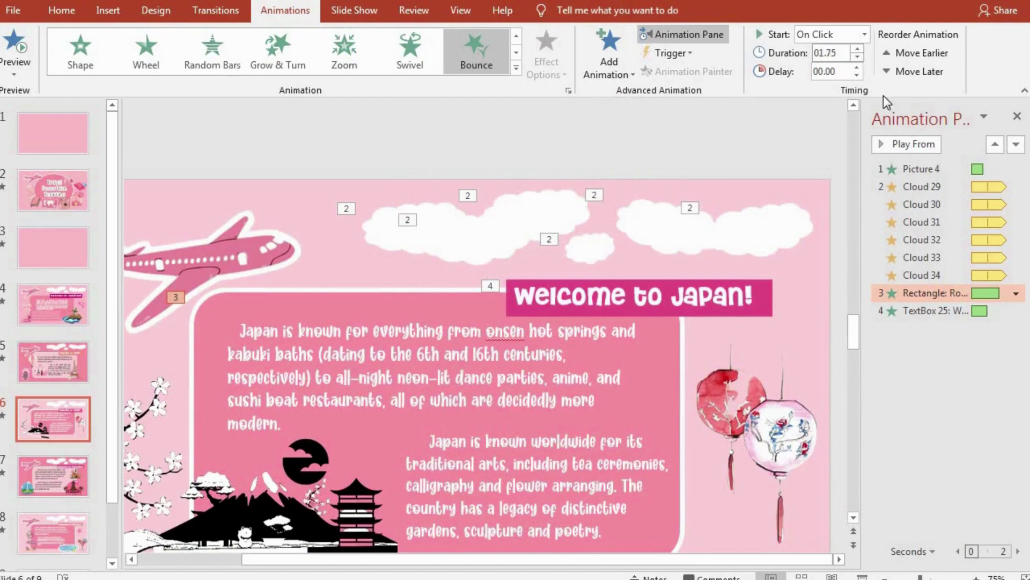
left_click(886, 144)
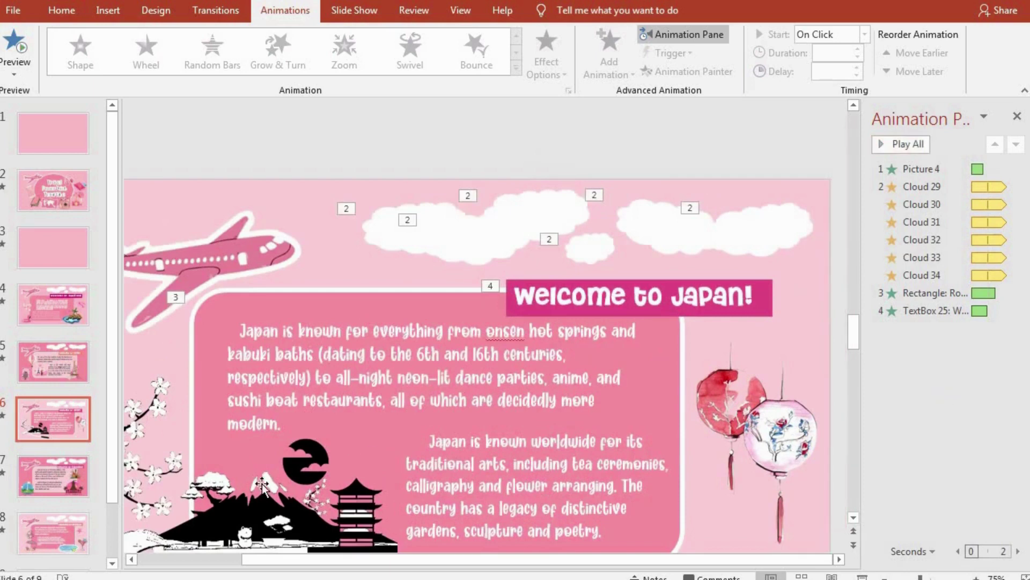
- Make the mountain pictures and both paragraphs float in, the upper paragraph floating down
left_click(262, 485)
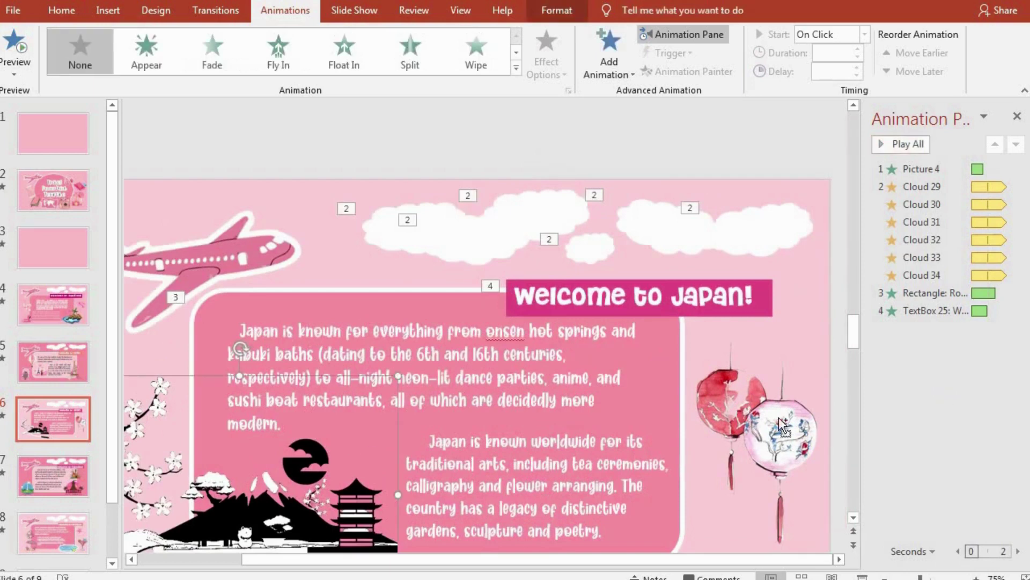
left_click(337, 40)
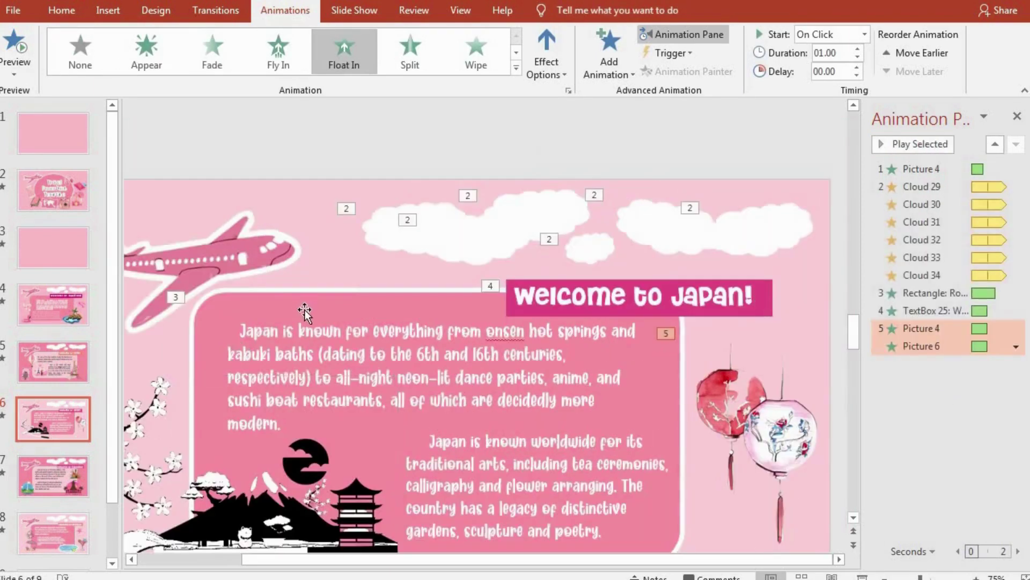
left_click(305, 311)
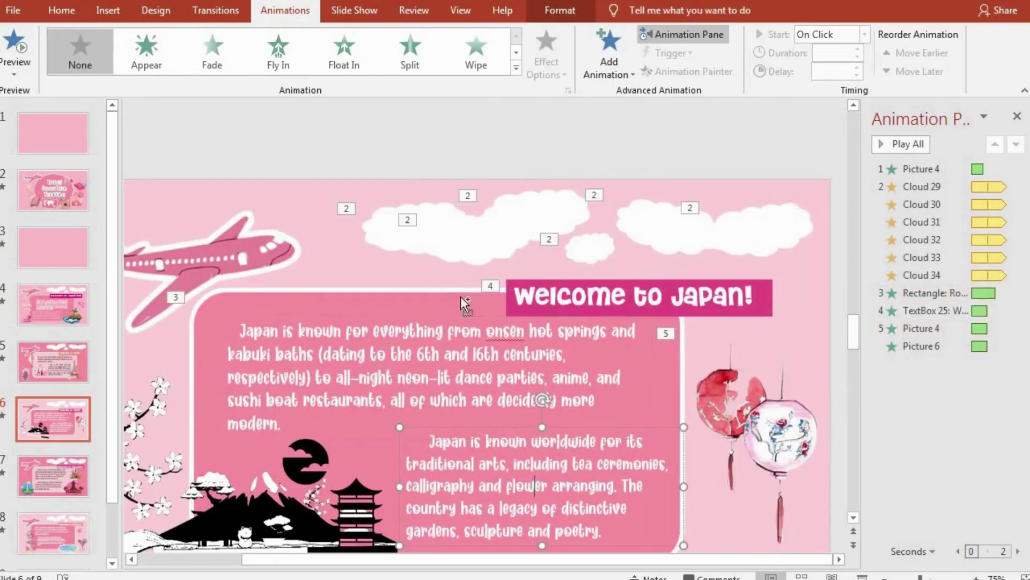
left_click(346, 63)
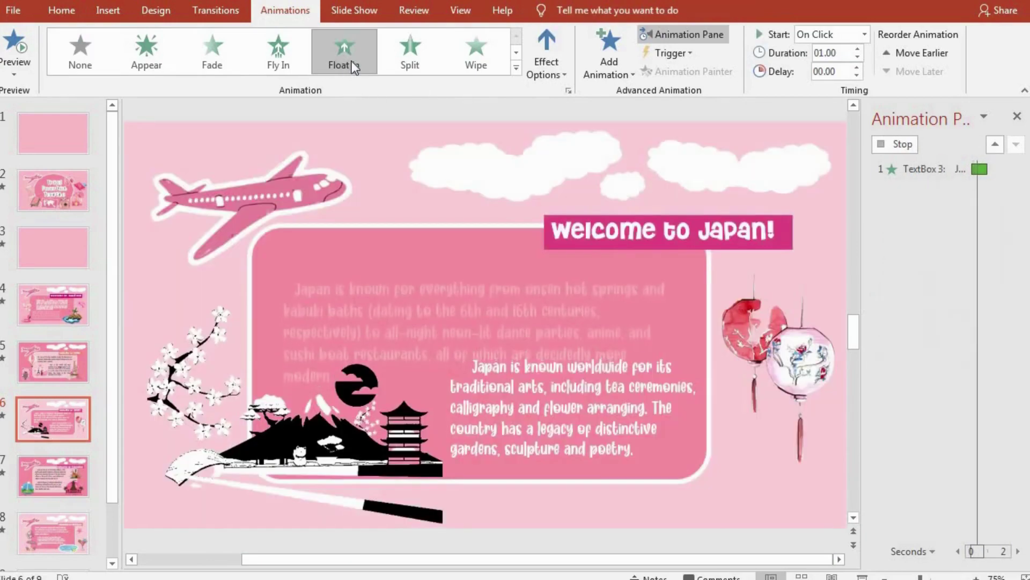
left_click(527, 70)
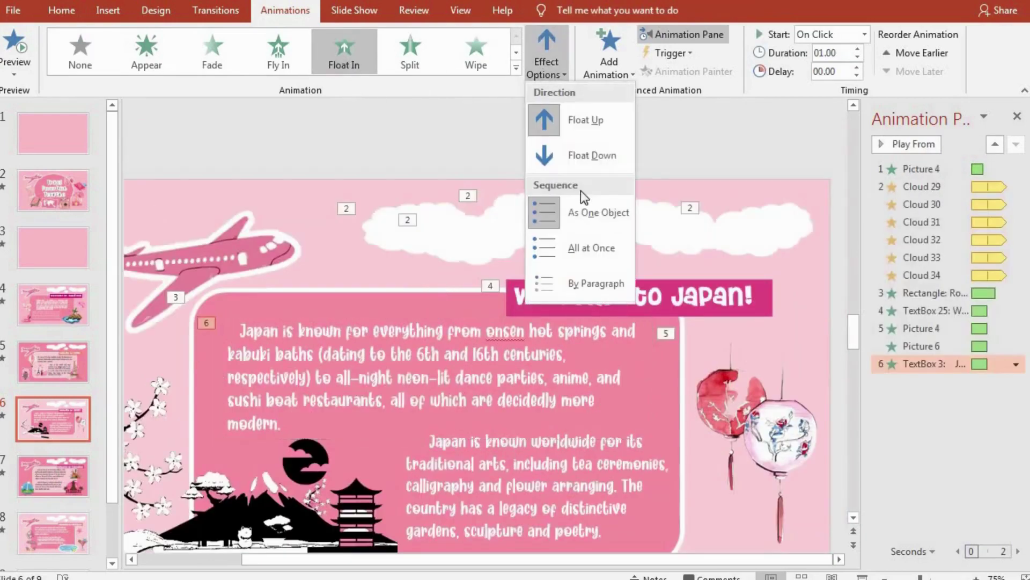
left_click(573, 150)
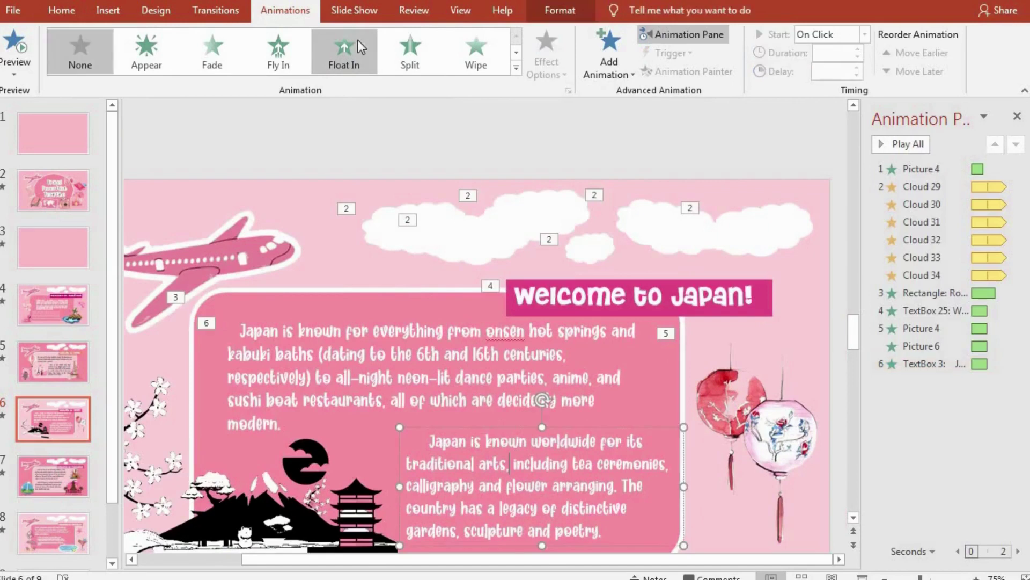
left_click(359, 43)
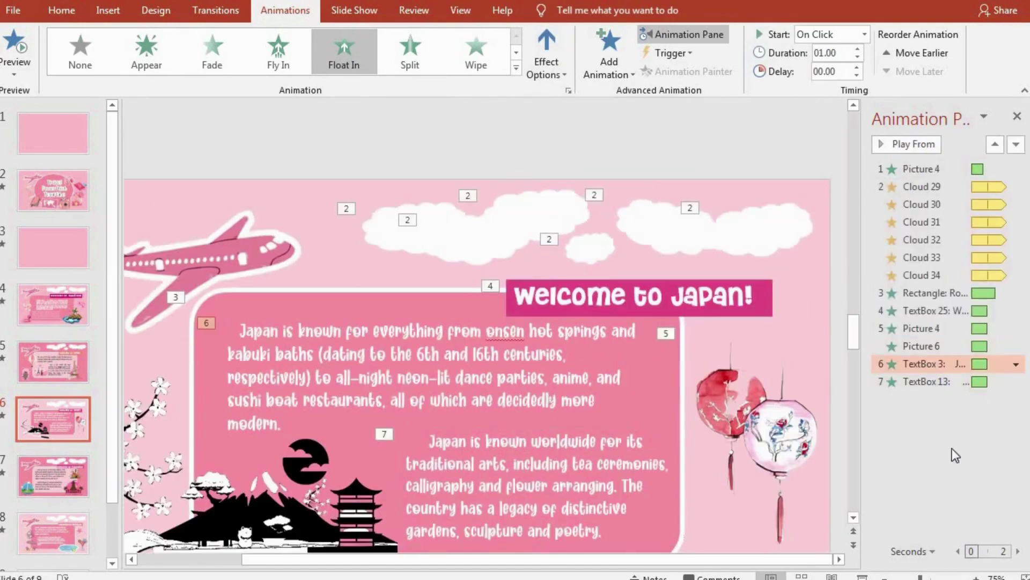
left_click(955, 455)
- Give the airplane a one-second Fly Out exit to the right
left_click(662, 326)
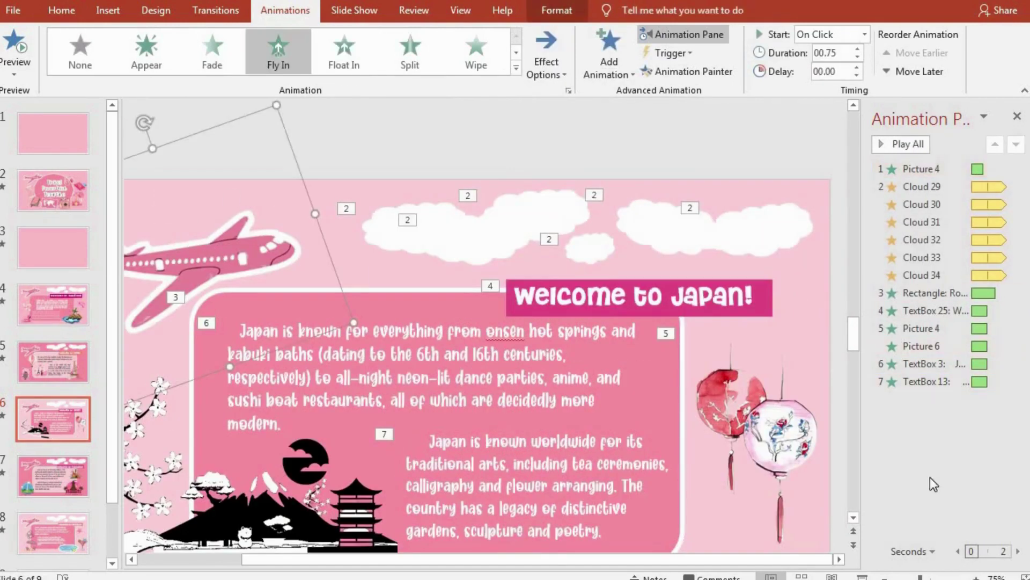
left_click(296, 300)
left_click(613, 69)
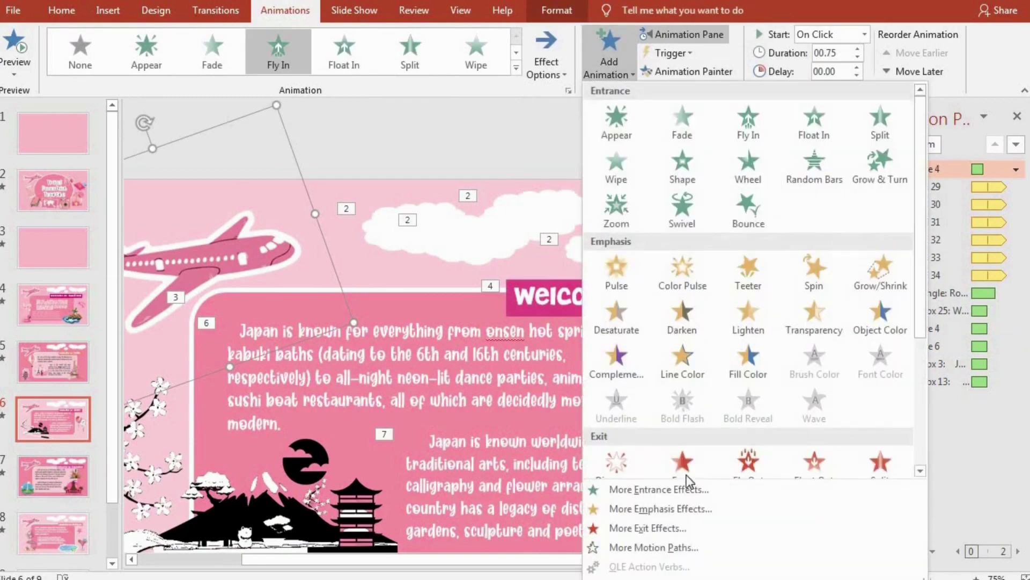
left_click(623, 524)
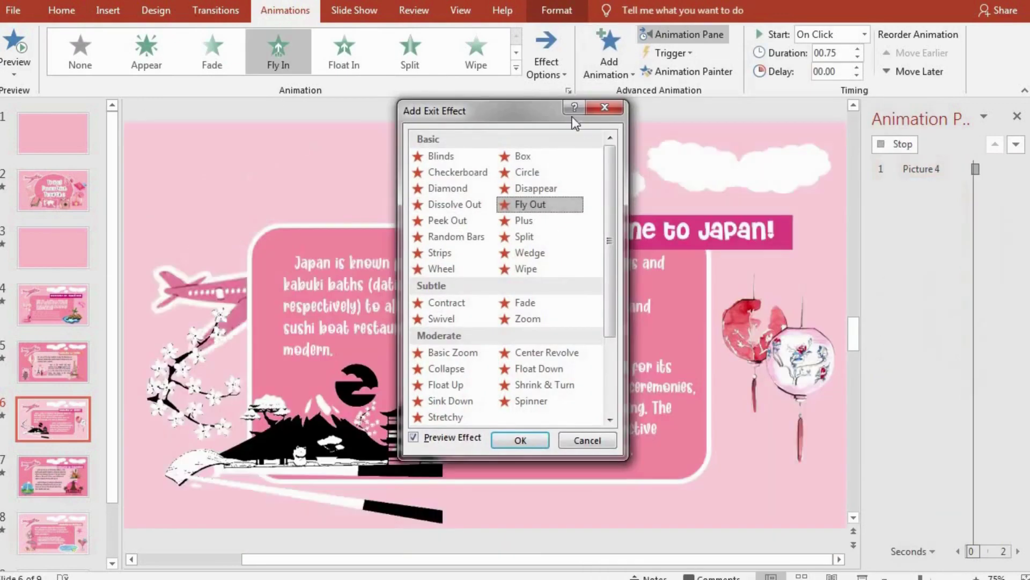
key("Return")
left_click(546, 59)
left_click(586, 332)
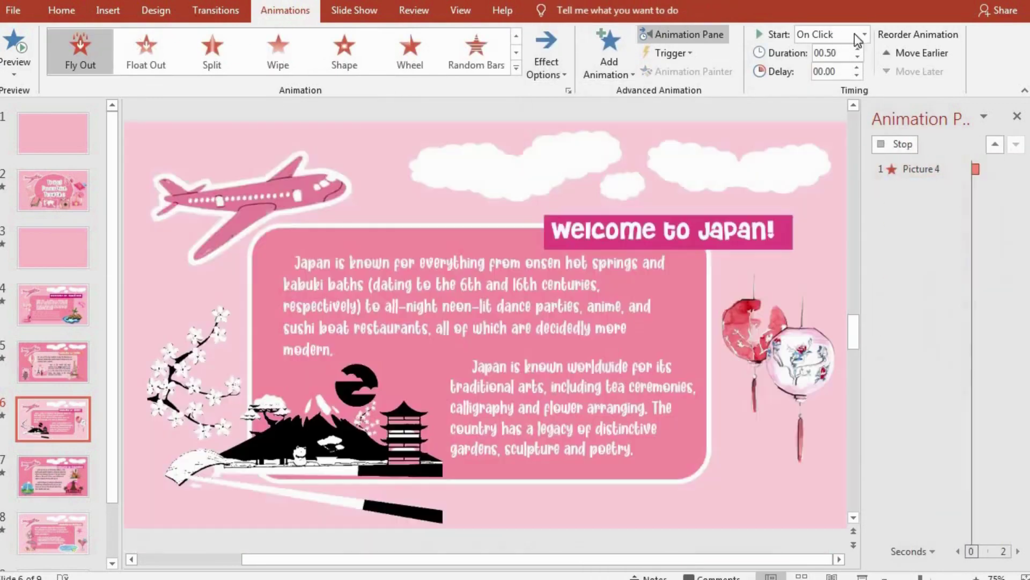
left_click(857, 49)
left_click(906, 430)
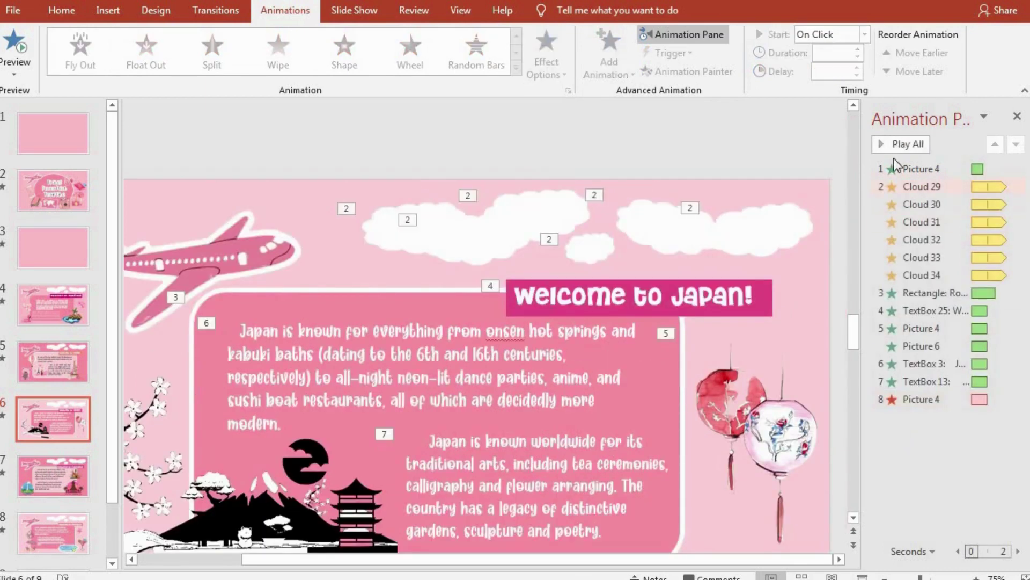
- Preview the Japan slide's animation sequence, then move to Indonesia slide 7
left_click(890, 145)
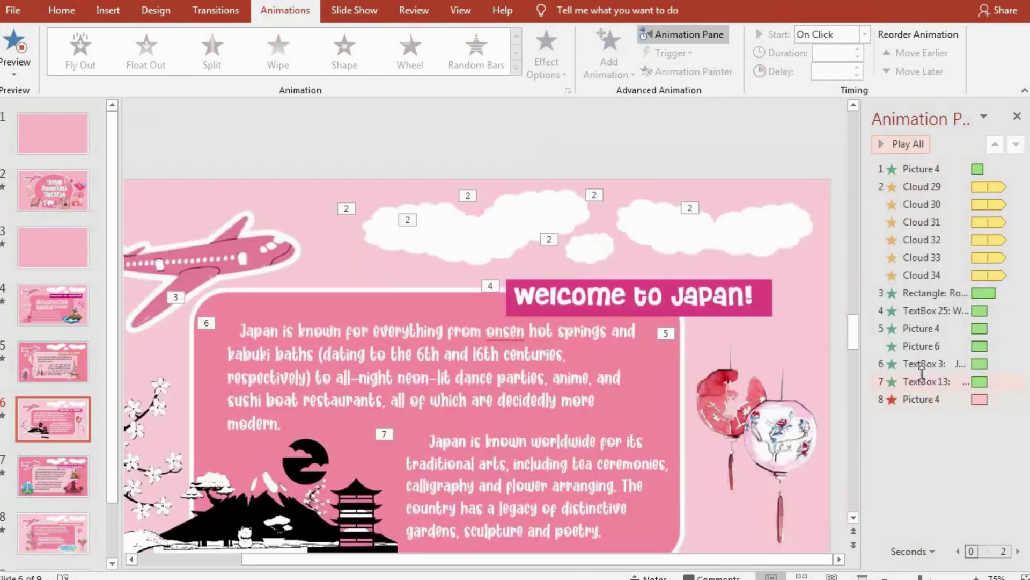
left_click(886, 149)
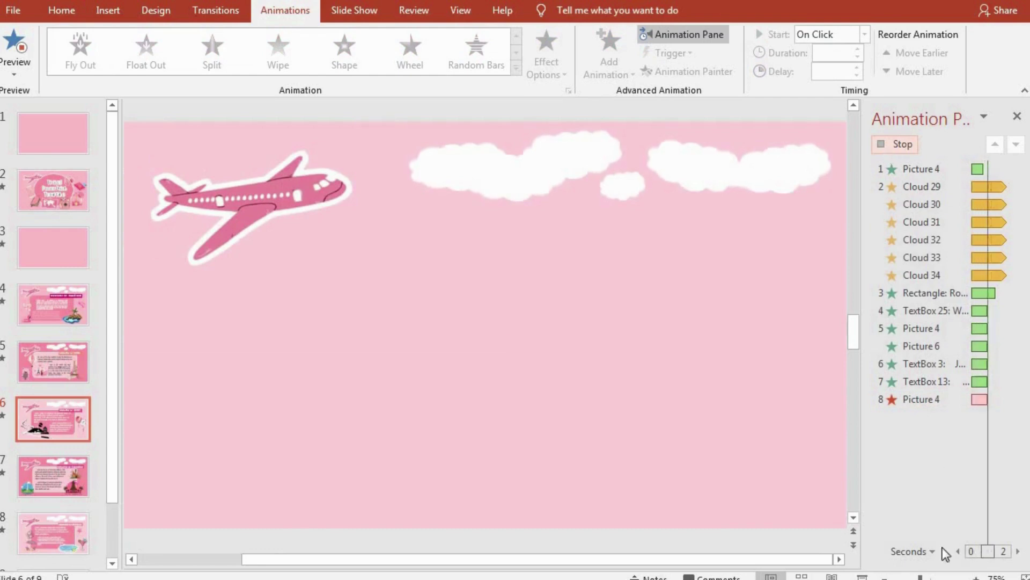
left_click(915, 400)
left_click(890, 151)
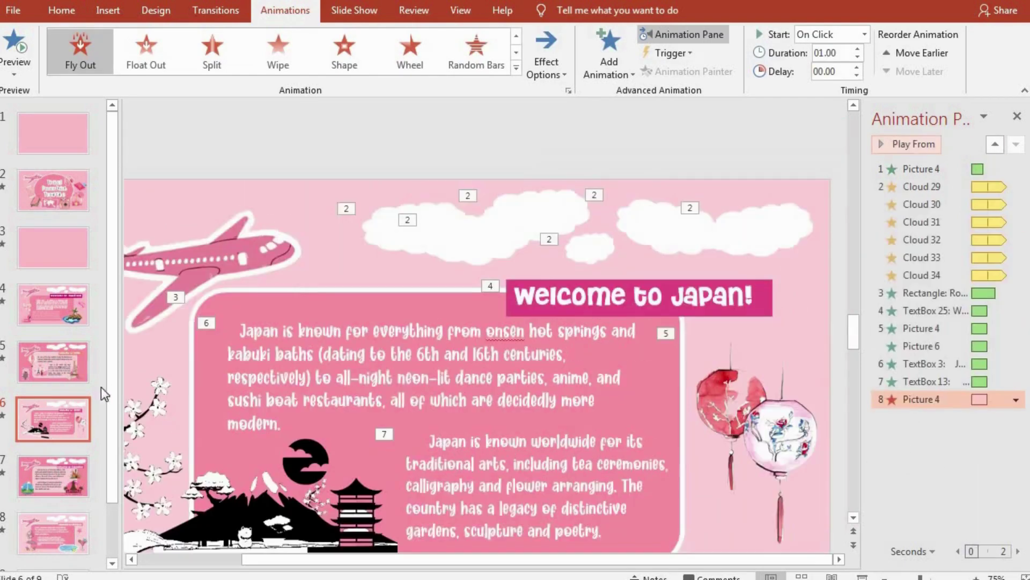
left_click(65, 472)
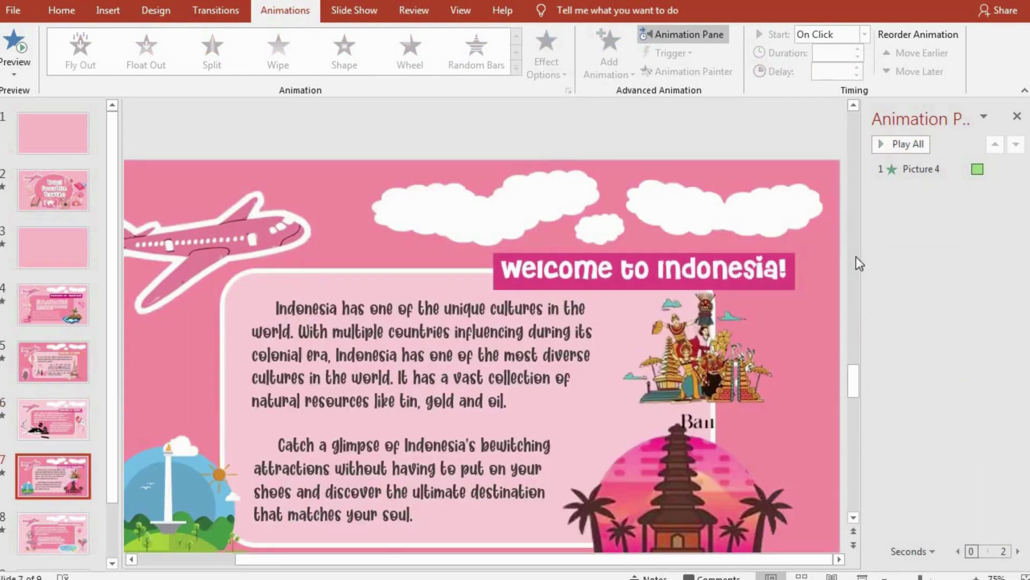
- Give the text panel a Compress entrance and delete its leftover emphasis effect
scroll(786, 399, "down", 1)
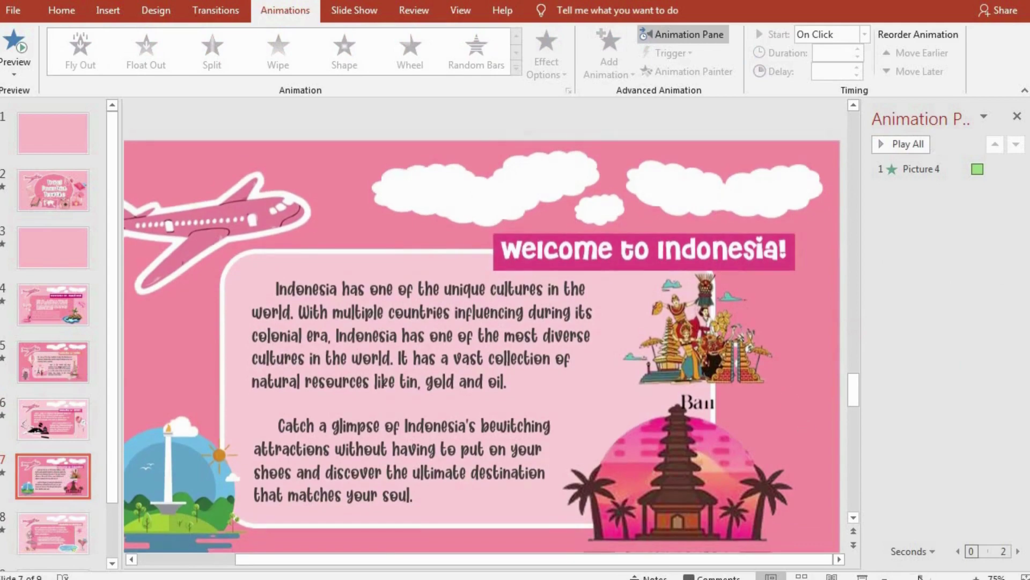
left_click_drag(919, 577, 917, 577)
left_click(256, 44)
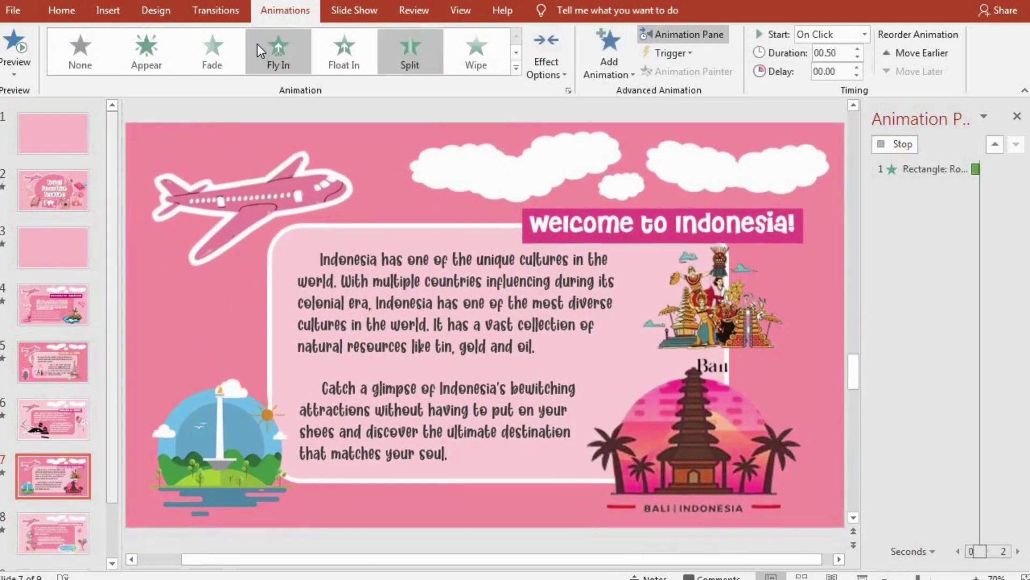
left_click(209, 45)
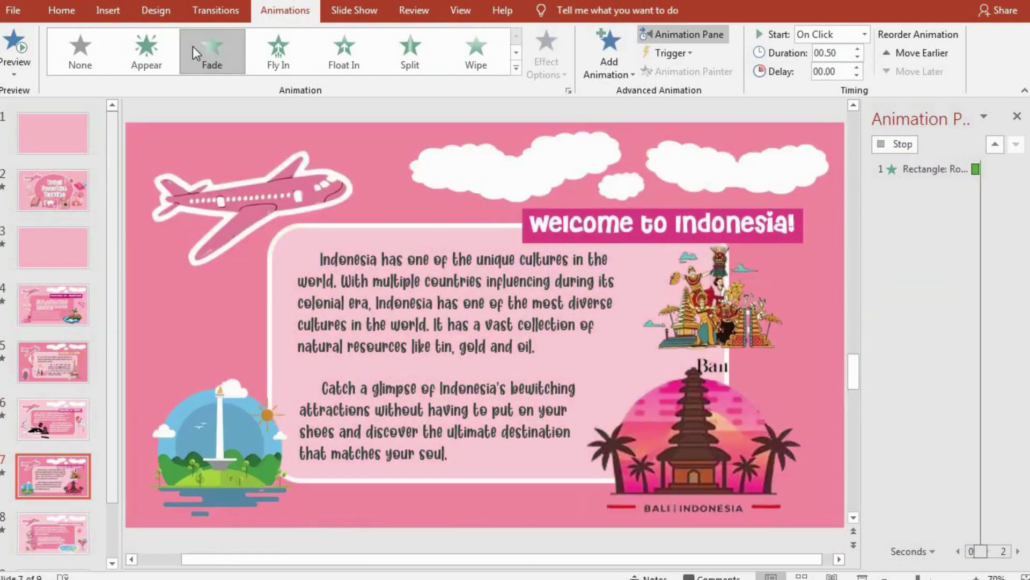
left_click(516, 67)
left_click(118, 467)
left_click(456, 368)
left_click(521, 439)
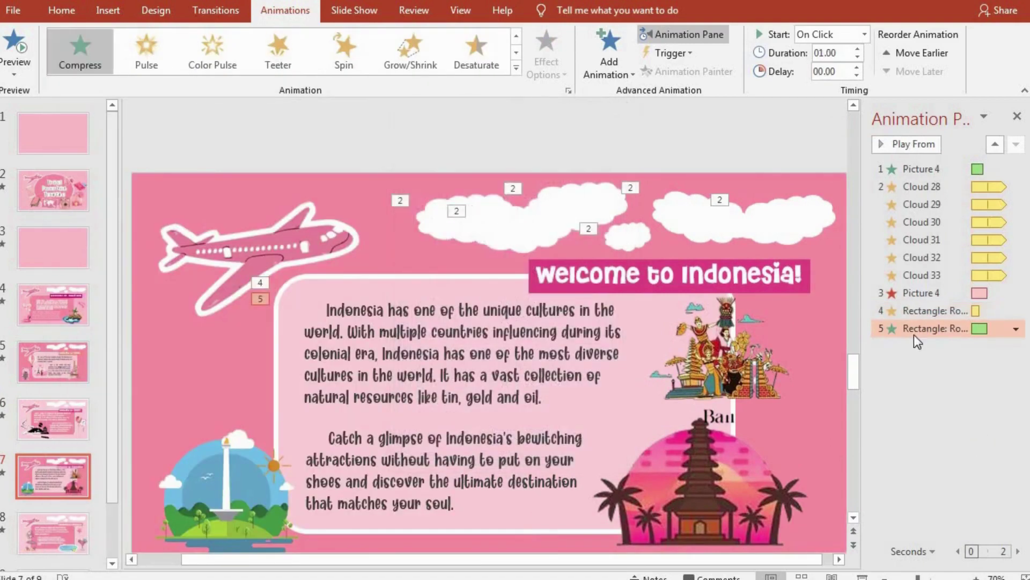
left_click(923, 311)
key("Delete")
- Make the pictures Float In and both body paragraphs Fade in, then preview
left_click(751, 349)
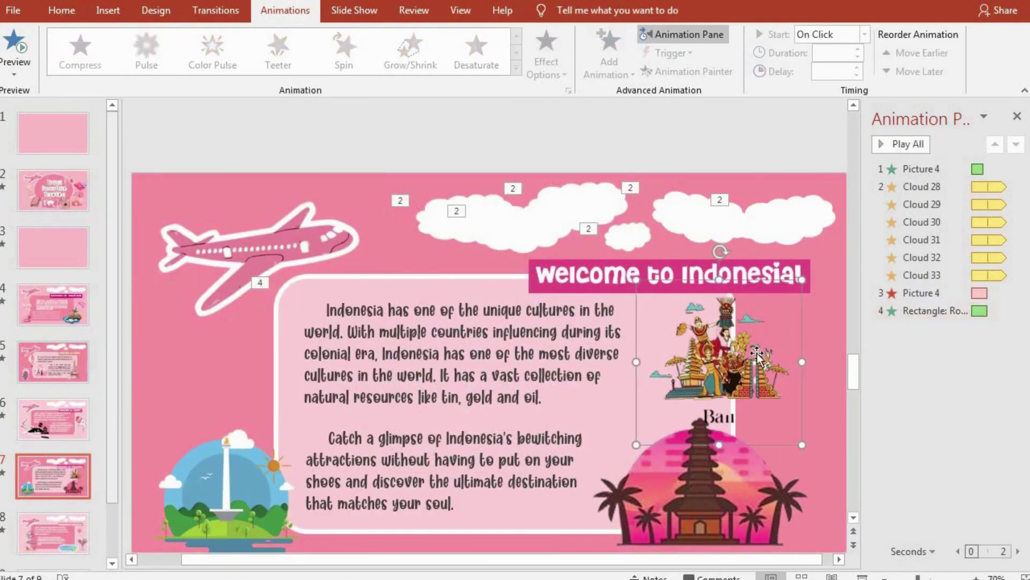
left_click(338, 48)
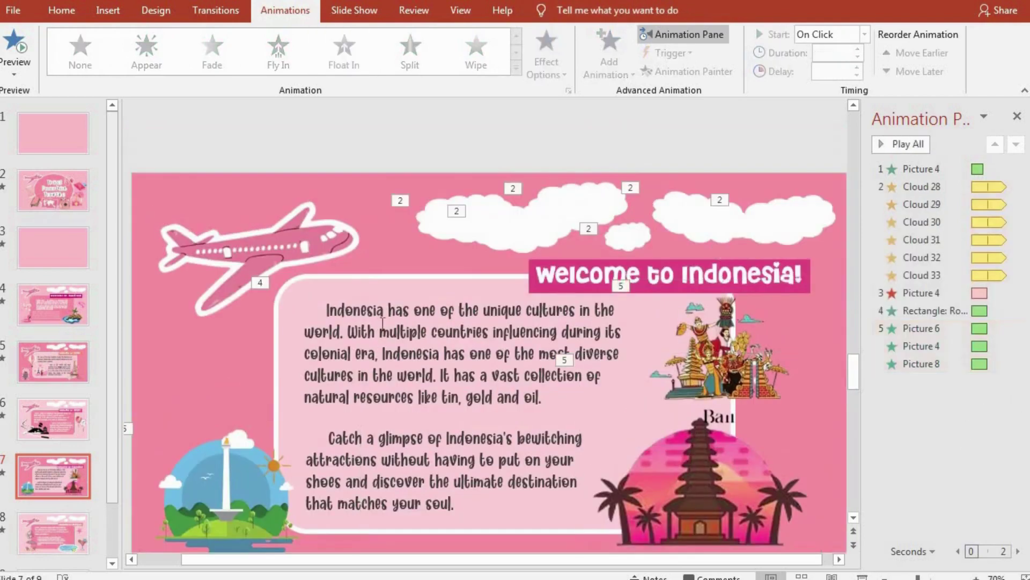
left_click(411, 437)
left_click(211, 47)
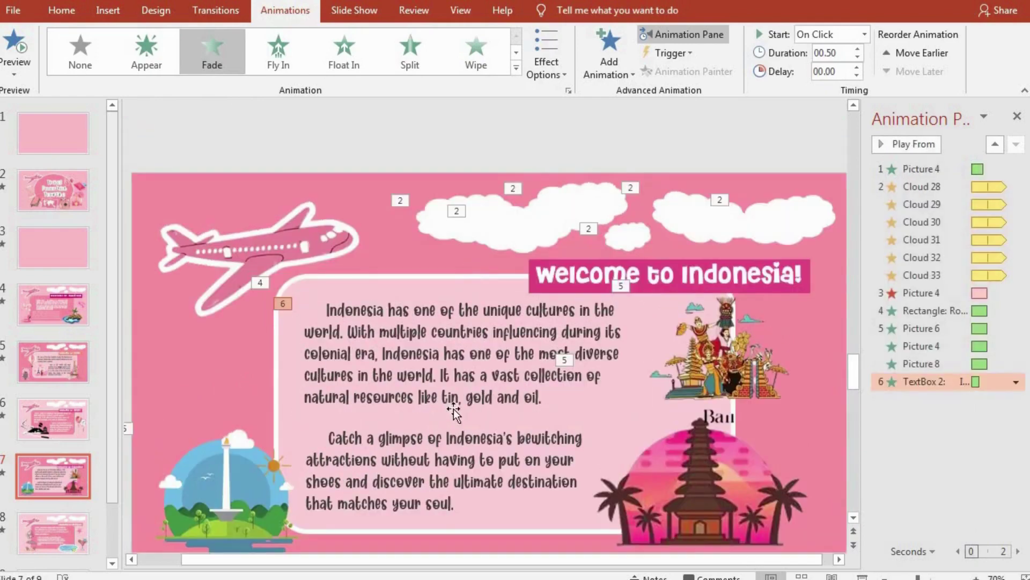
left_click(453, 408)
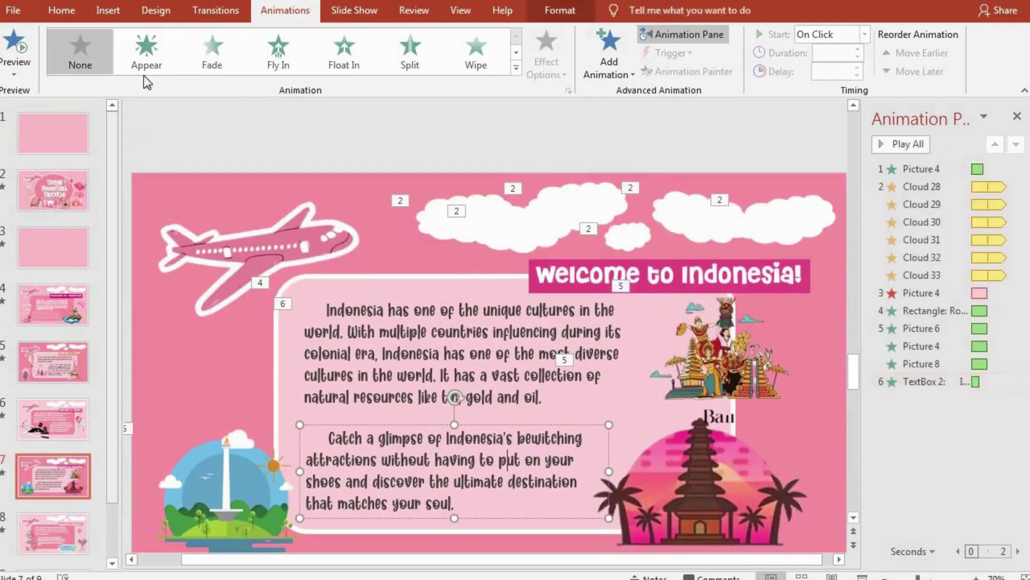
left_click(212, 47)
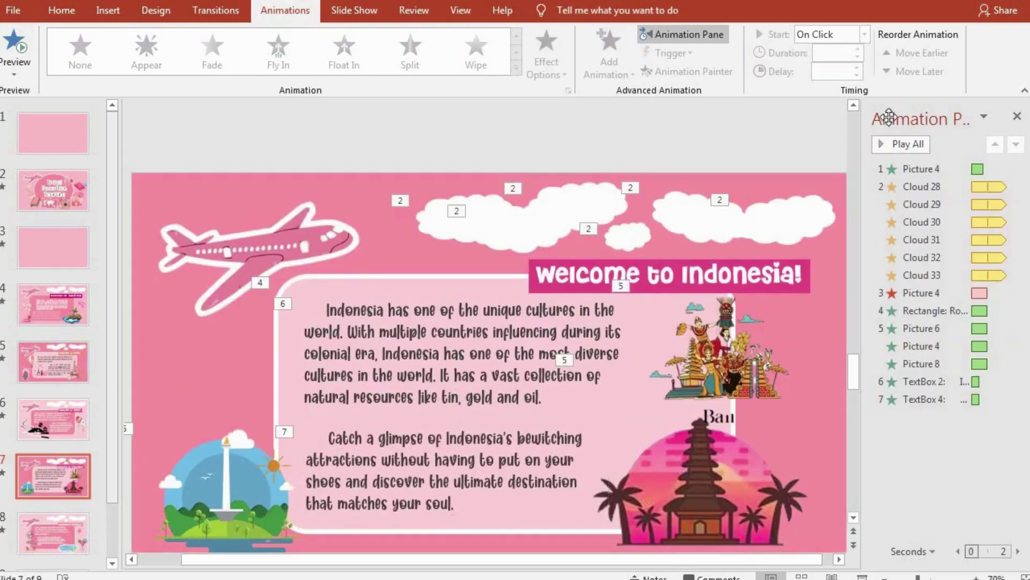
left_click(892, 144)
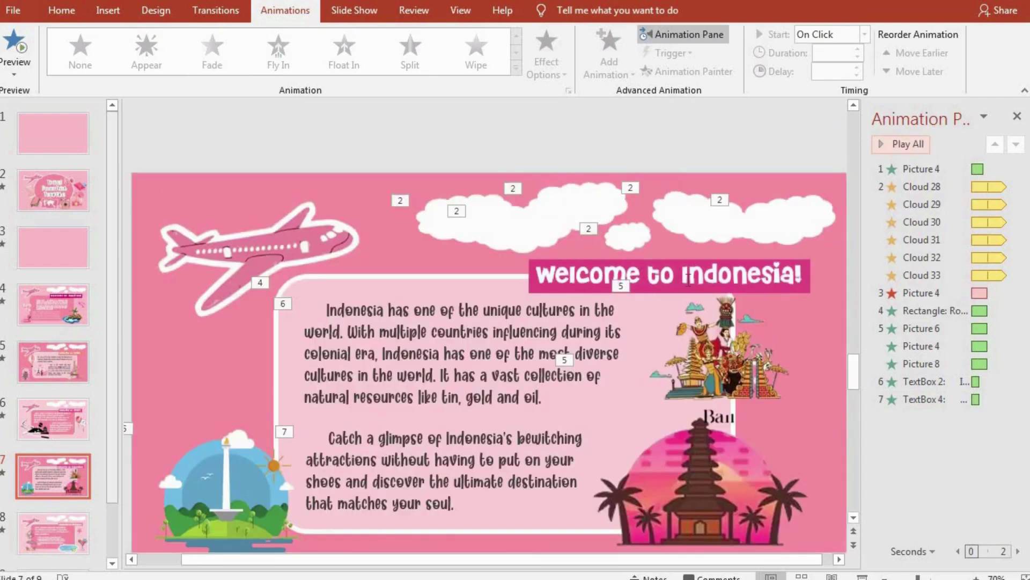
- Add an Expand entrance to the Welcome to Indonesia! title
left_click(688, 278)
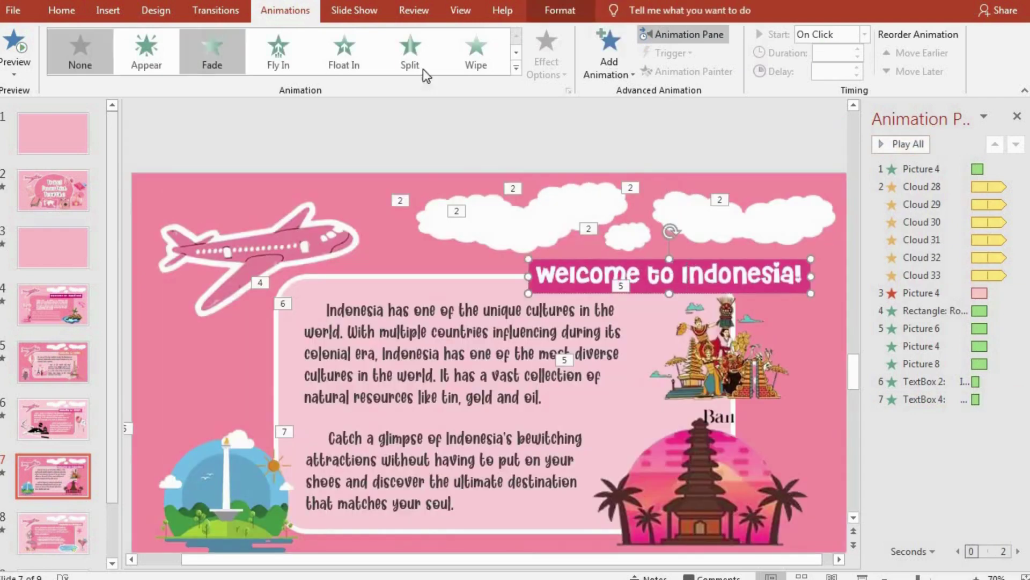
left_click(593, 79)
left_click(654, 487)
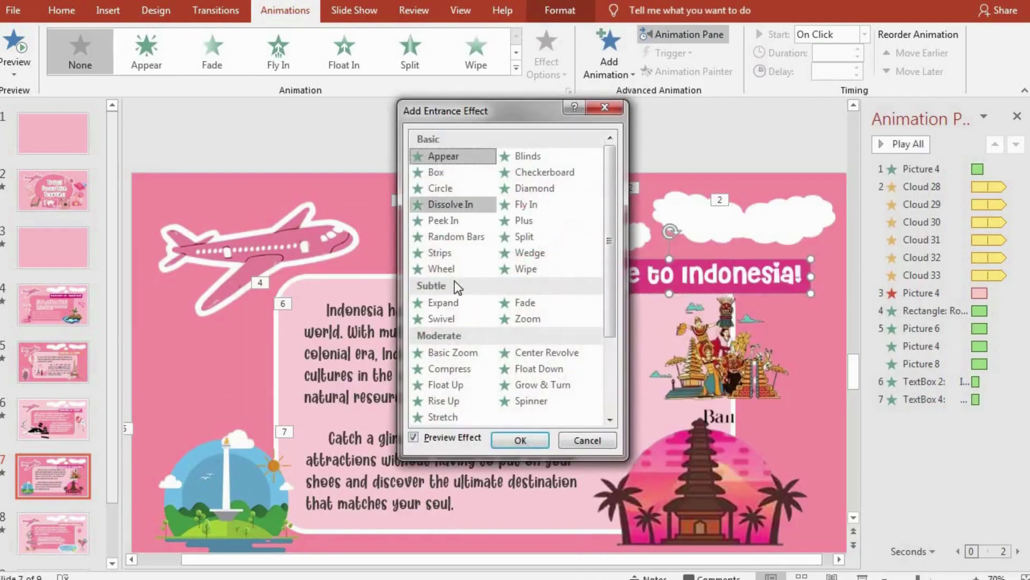
left_click(450, 302)
left_click(520, 439)
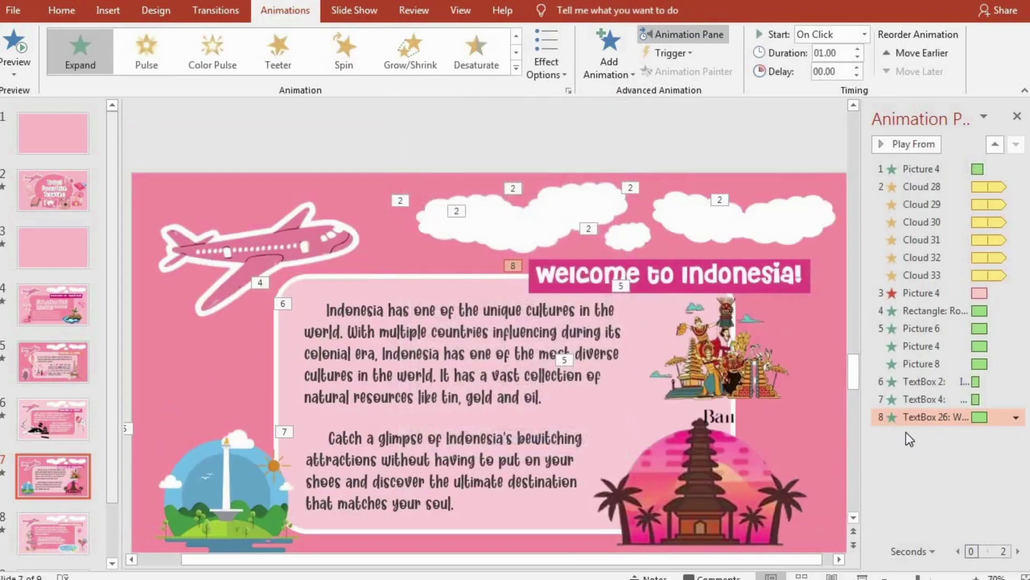
- Move the title's animation up to follow the text panel and preview the order
left_click(653, 314)
left_click(517, 293)
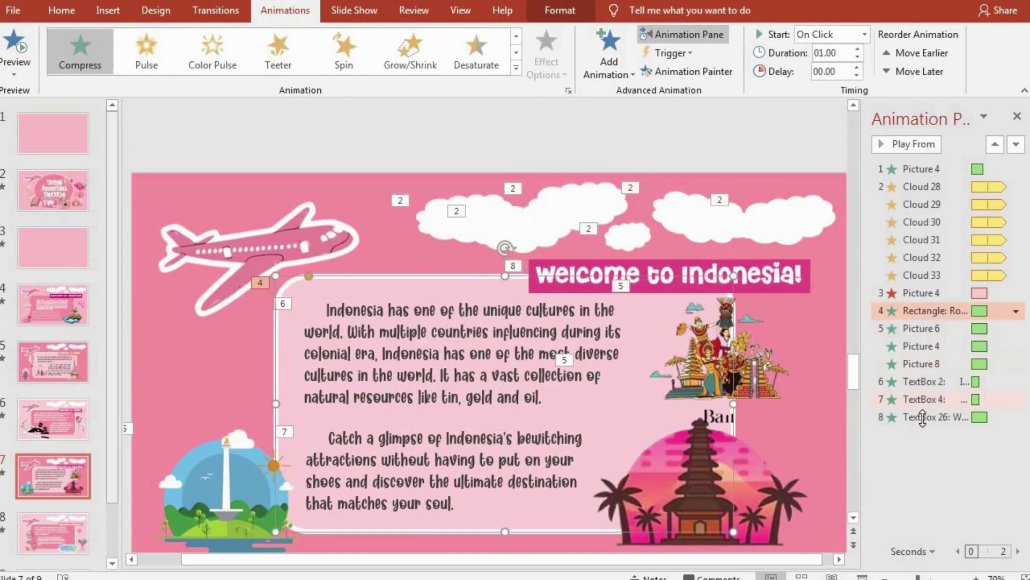
left_click(929, 416)
left_click_drag(929, 342, 929, 343)
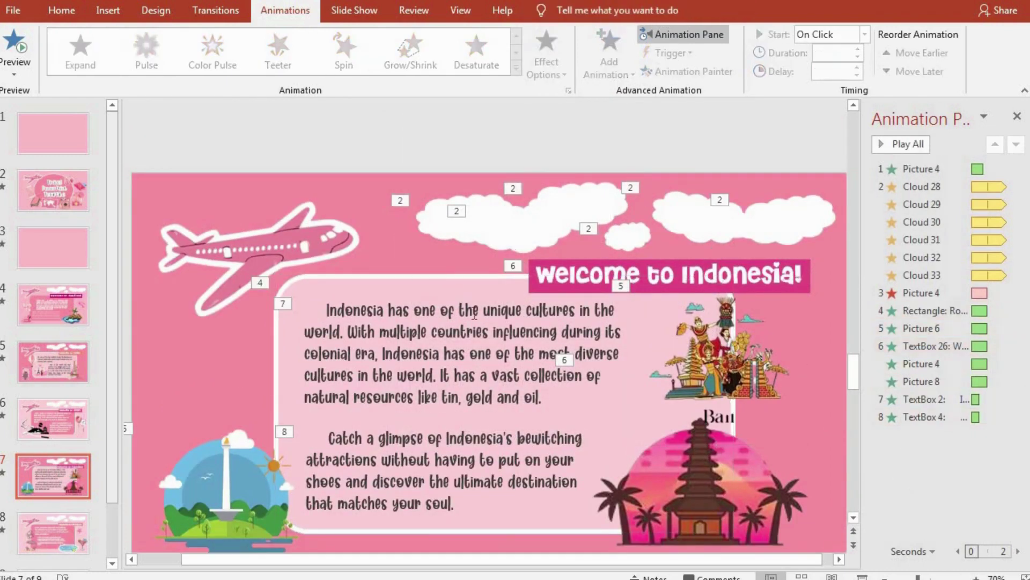
left_click(881, 143)
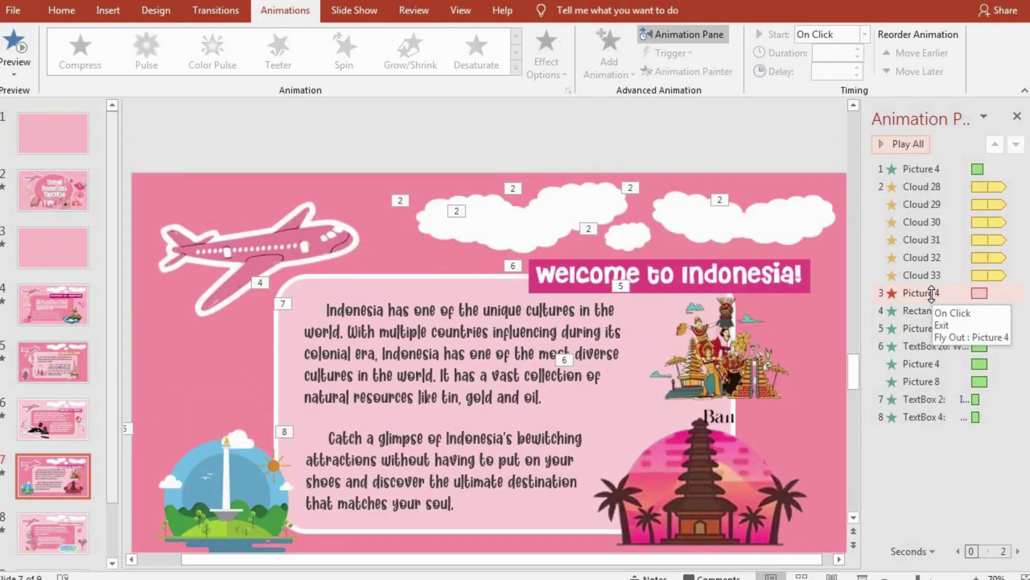
- Move the plane's exit to the end and check the panel, title and dancers animations
left_click_drag(932, 294, 923, 419)
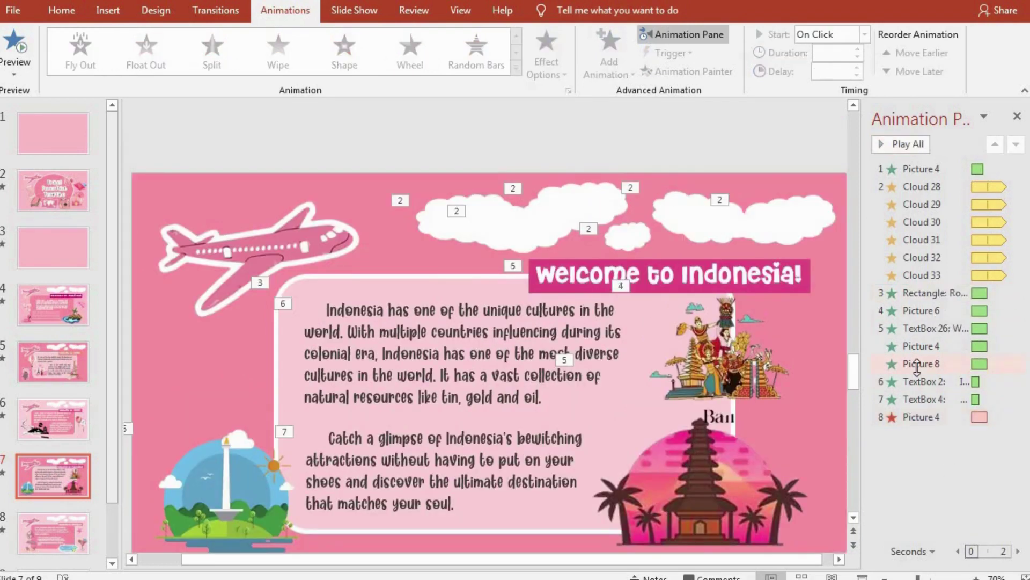
left_click(921, 363)
left_click(466, 279)
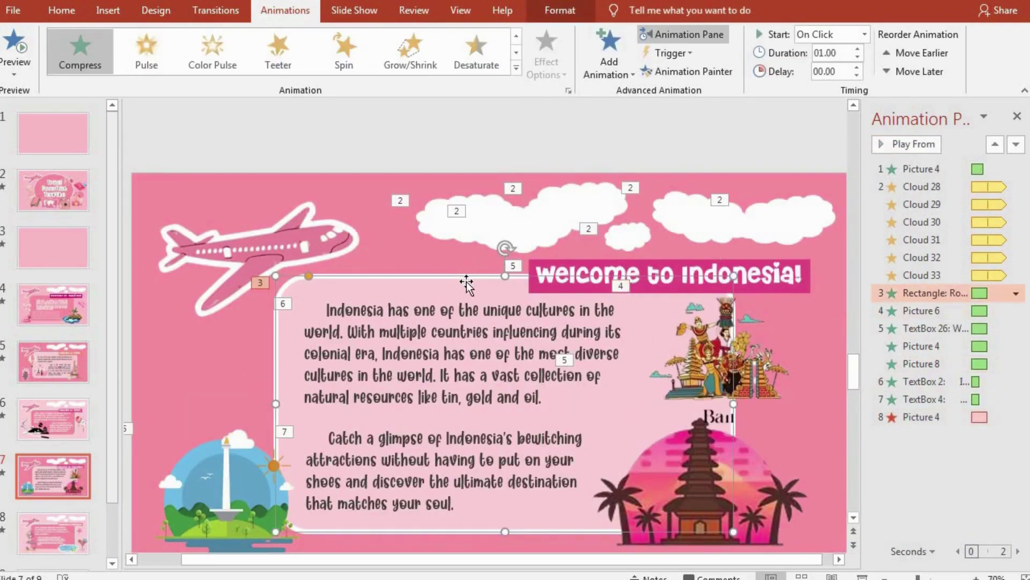
left_click(790, 292)
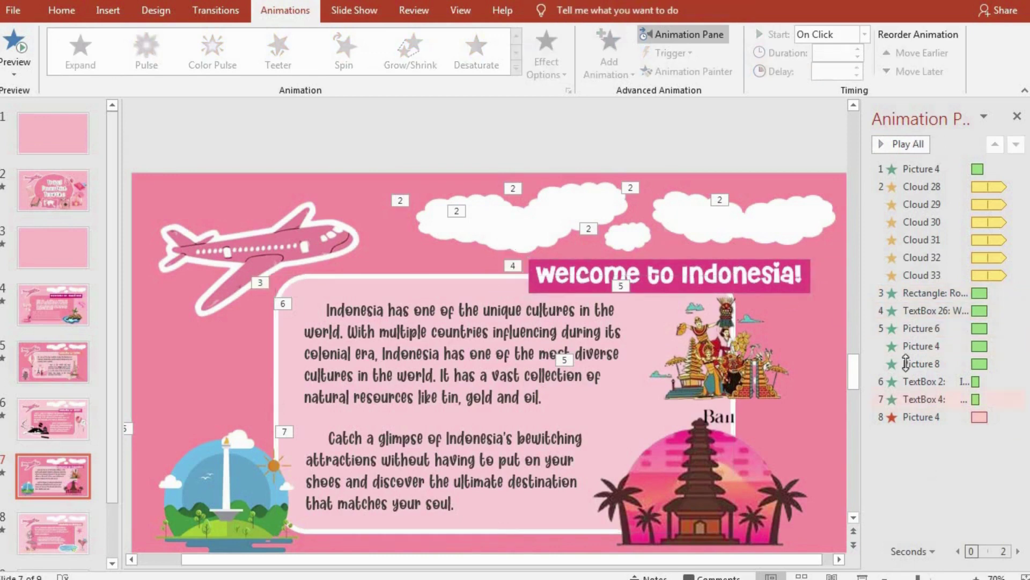
left_click(784, 365)
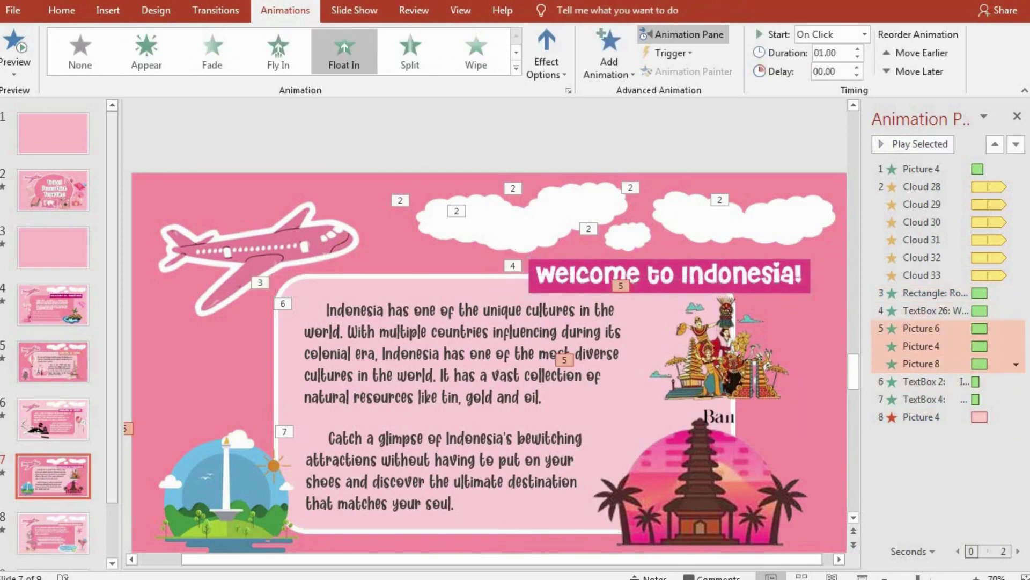
- Review the TextBox 2 and TextBox 4 paragraph animations and play the whole sequence
left_click(949, 447)
left_click(913, 381)
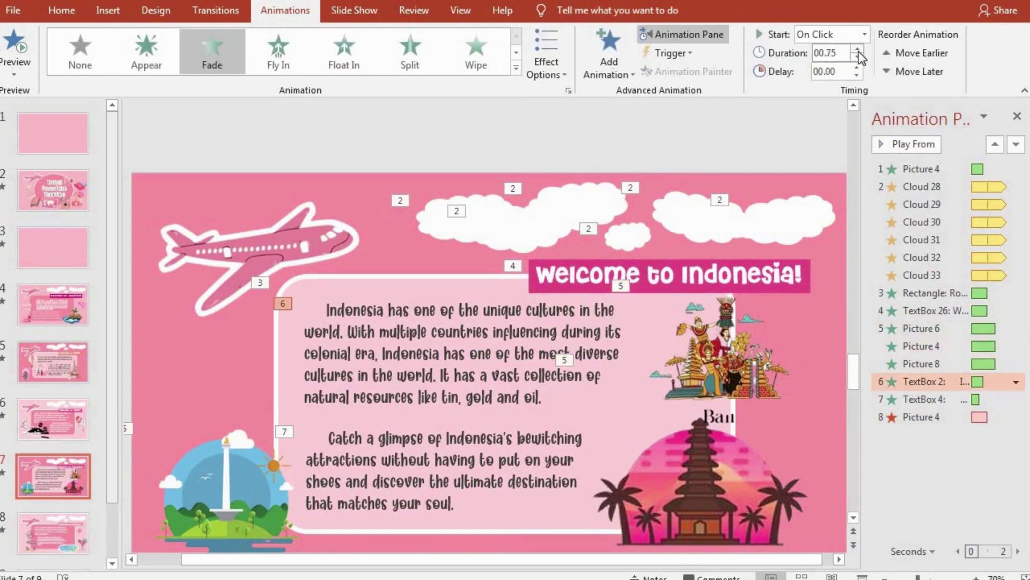
left_click(978, 478)
left_click(936, 399)
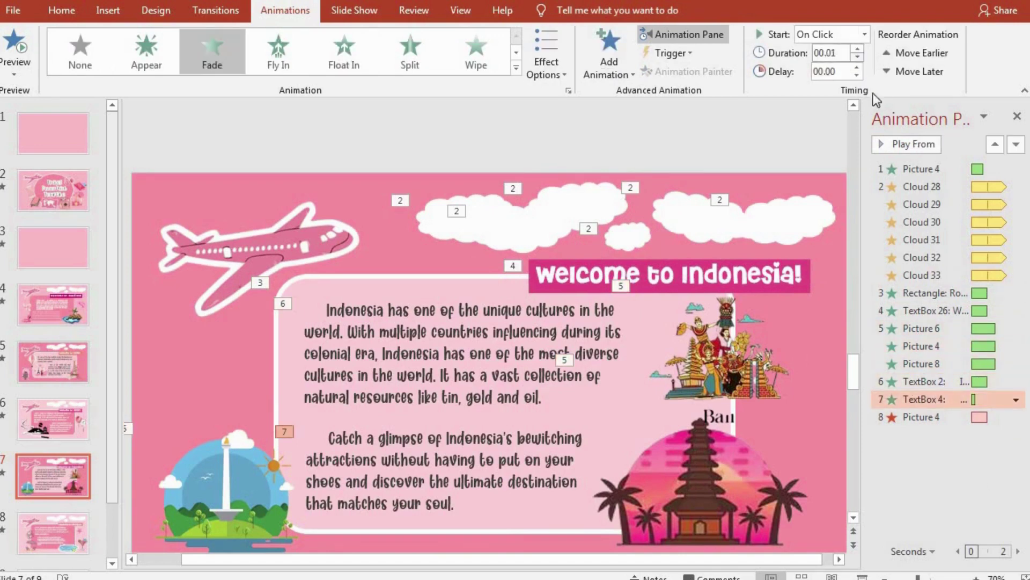
left_click(1000, 504)
left_click(878, 144)
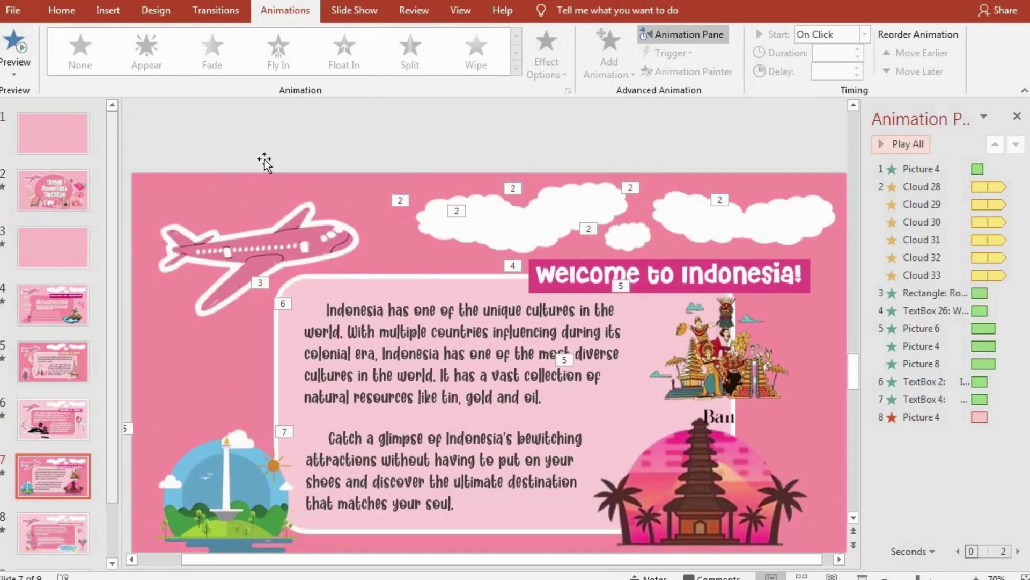
- Preview the Siargao slide and move the plane's exit effect to the end
left_click(46, 535)
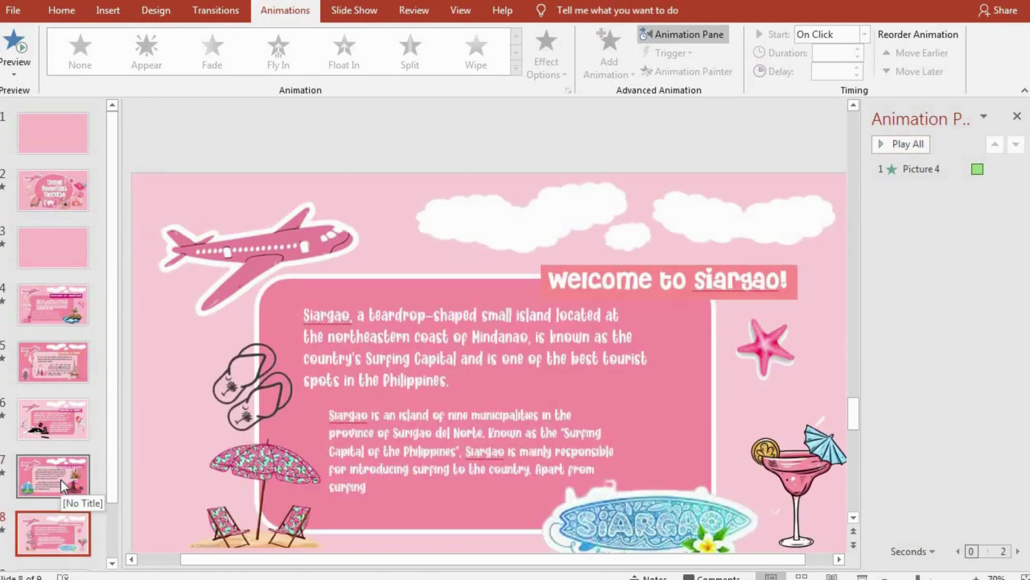
scroll(285, 226, "down", 1)
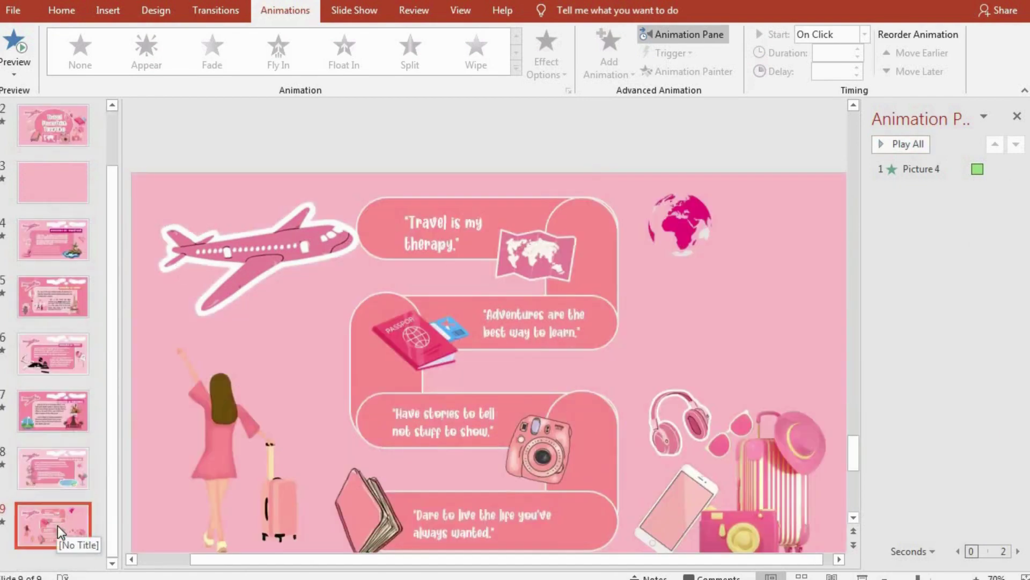
left_click(54, 481)
left_click(897, 149)
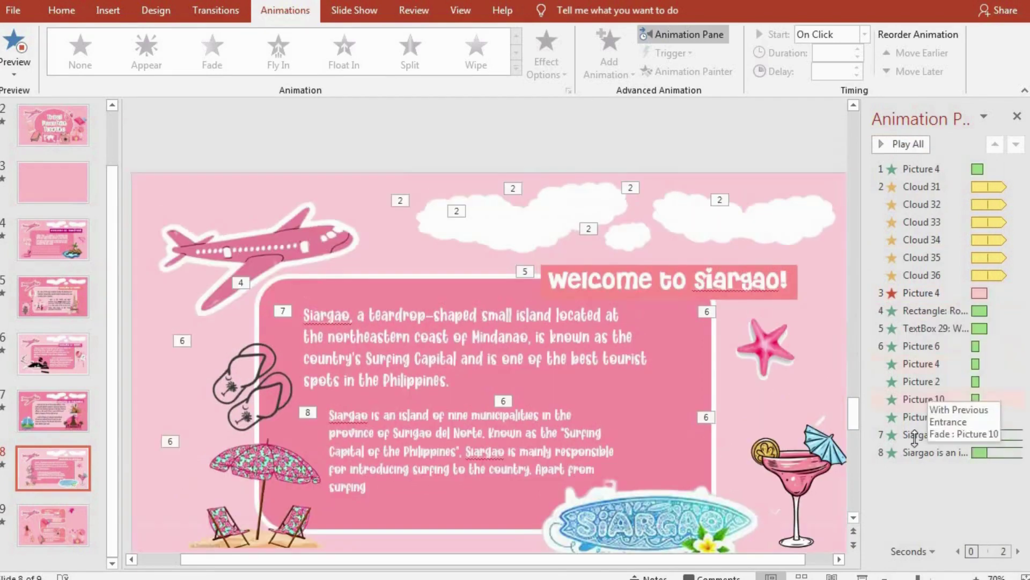
left_click_drag(918, 456, 918, 460)
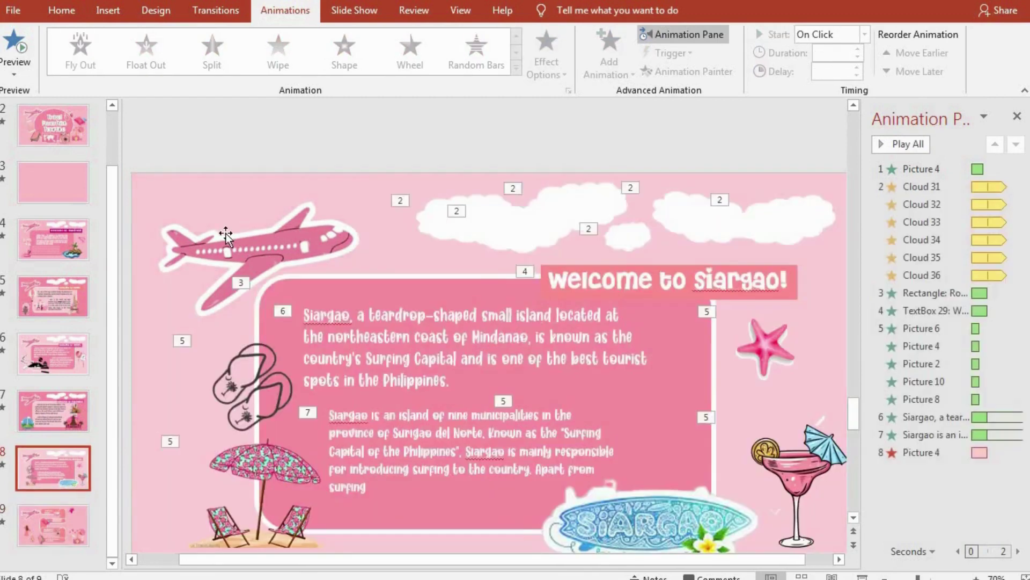
- Copy the airplane with its animations and paste it onto slide 9
left_click(226, 237)
key("ctrl+c")
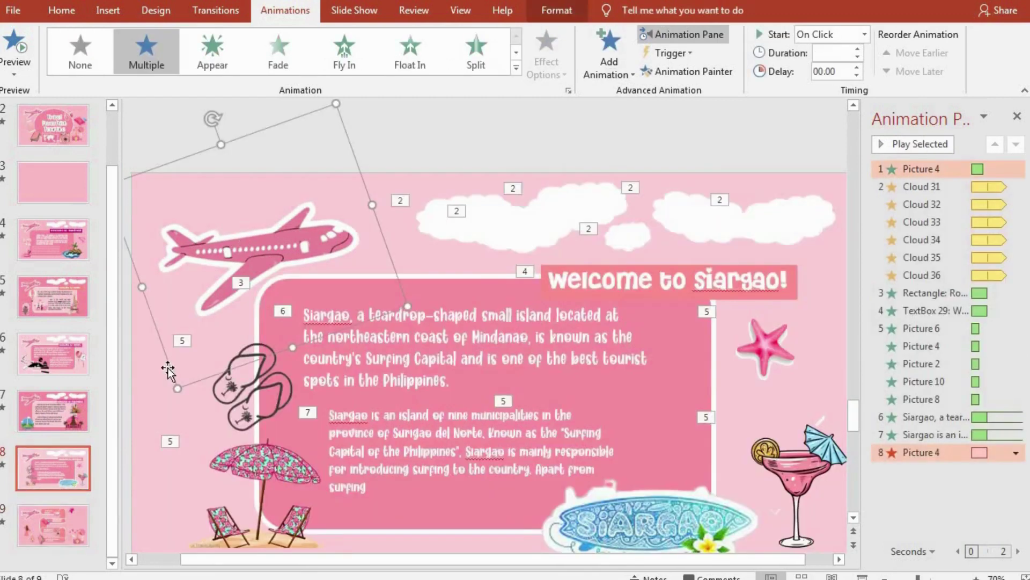
key("Page_Down")
key("ctrl+v")
- Give the whole road group a Wipe entrance from the left and preview it
left_click(564, 202)
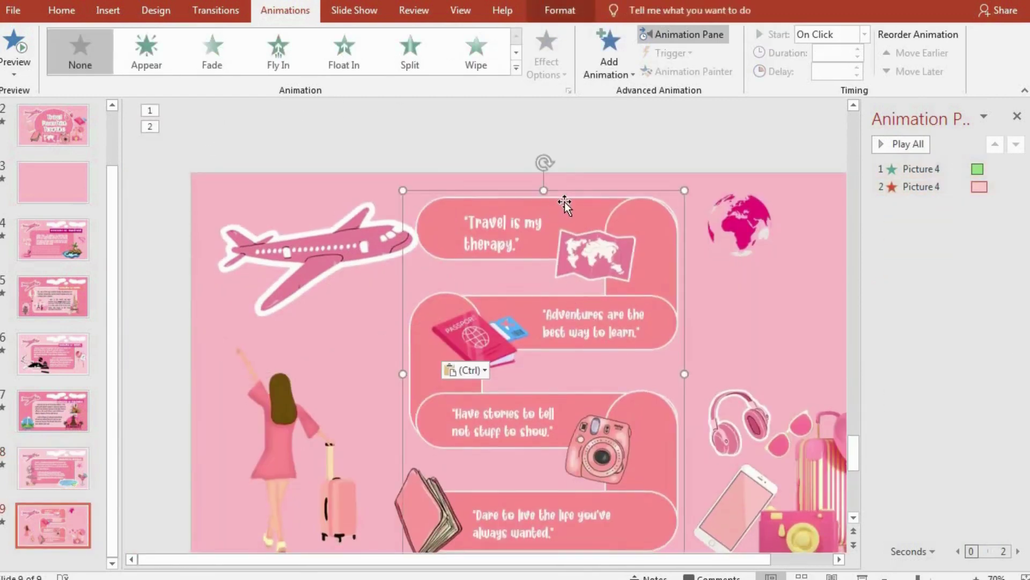
left_click(349, 47)
left_click(409, 54)
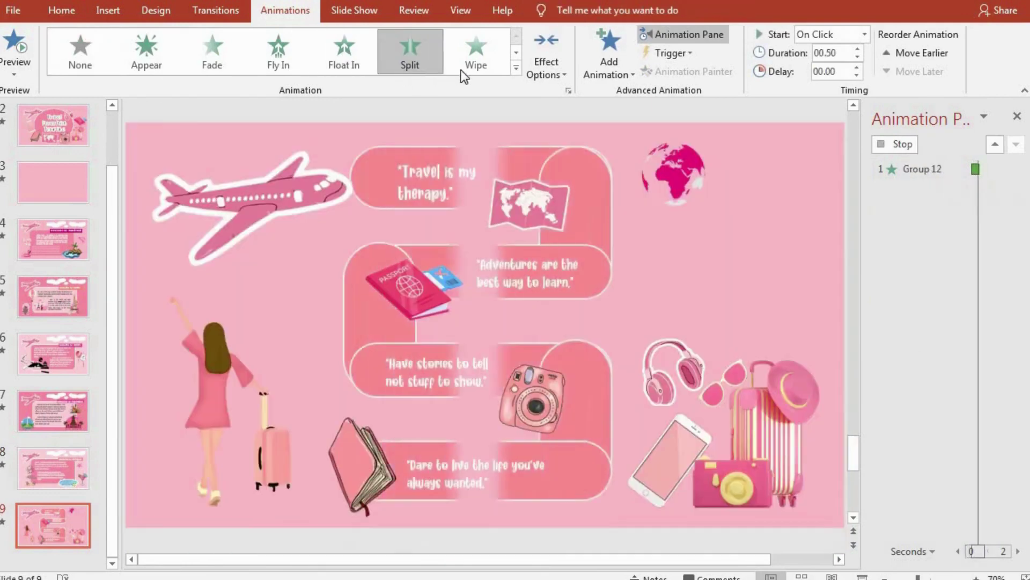
left_click(473, 69)
left_click(548, 67)
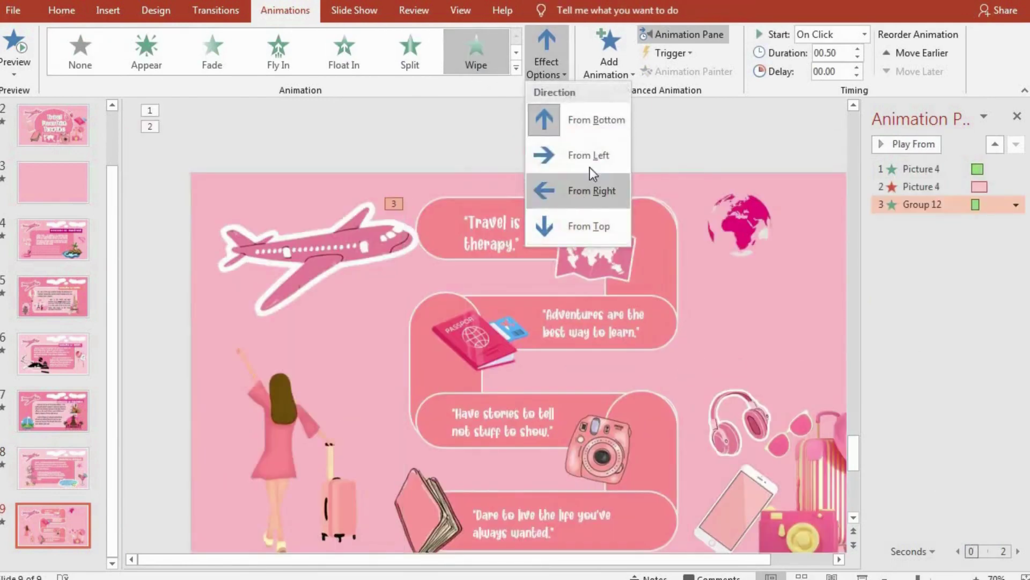
key("t")
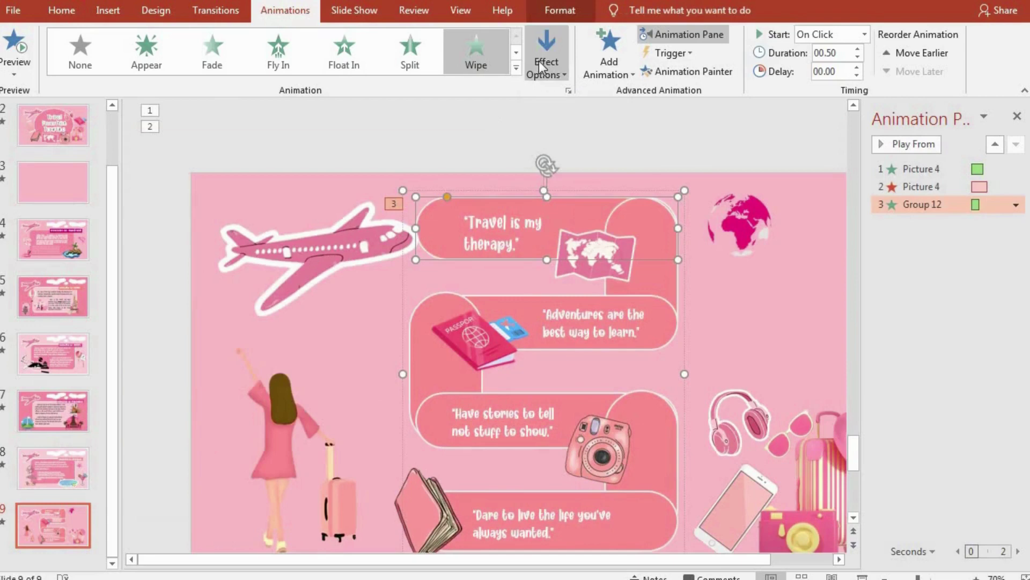
left_click(542, 61)
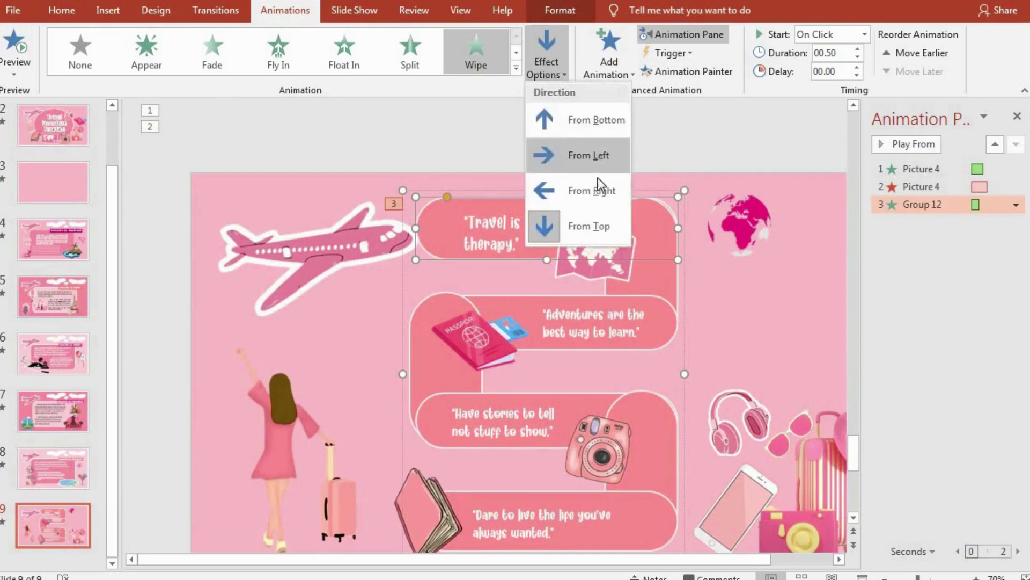
left_click(598, 156)
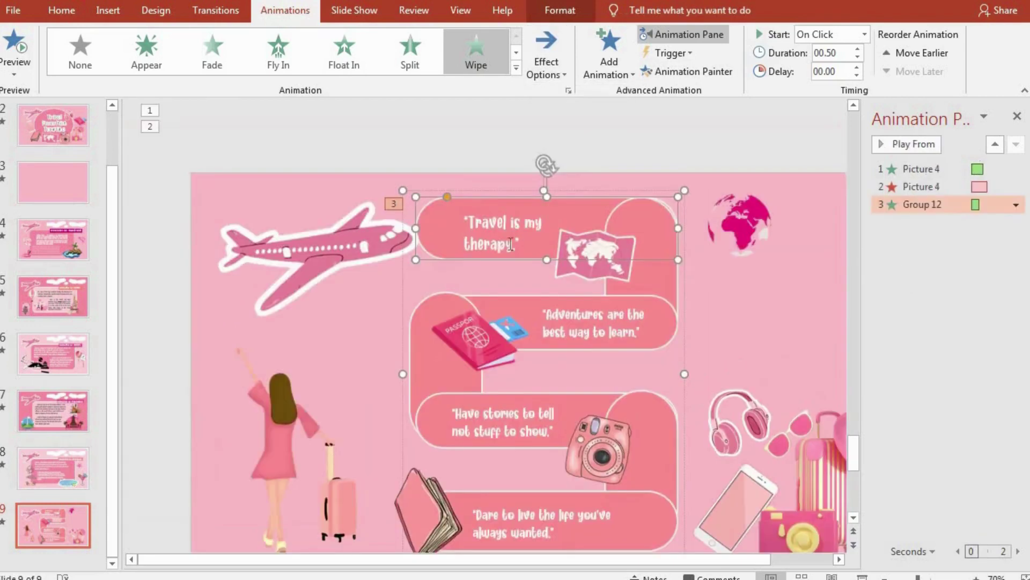
left_click(491, 50)
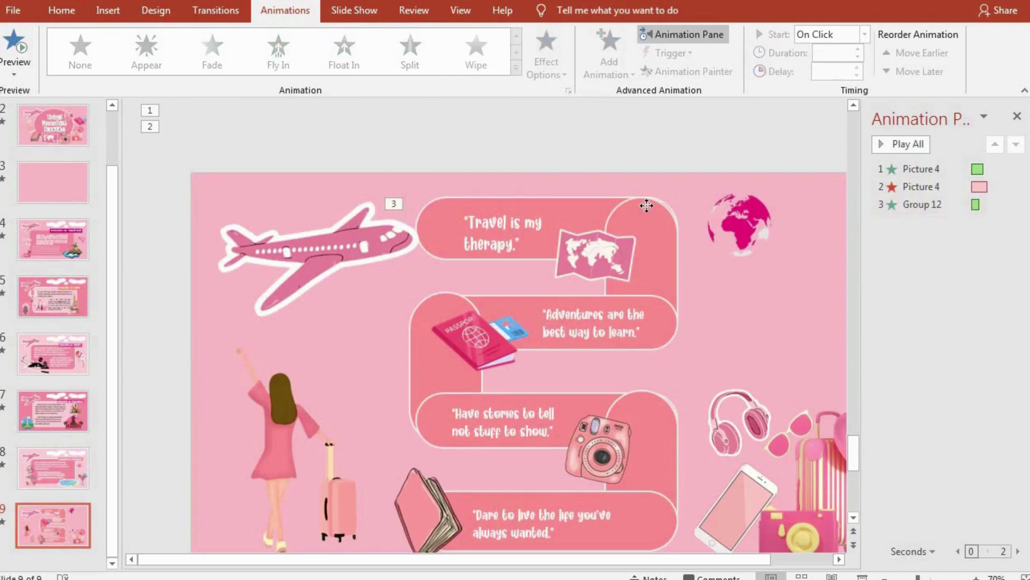
- Ungroup the road, then give its top 'Travel is my therapy' piece a 1-second Wipe from Left
left_click(647, 205)
right_click(648, 207)
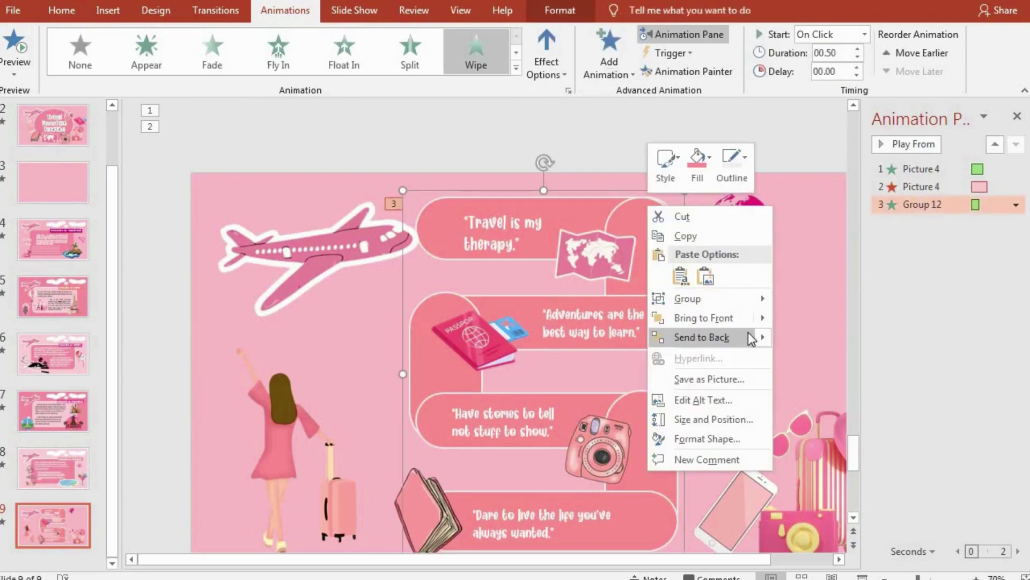
left_click(810, 338)
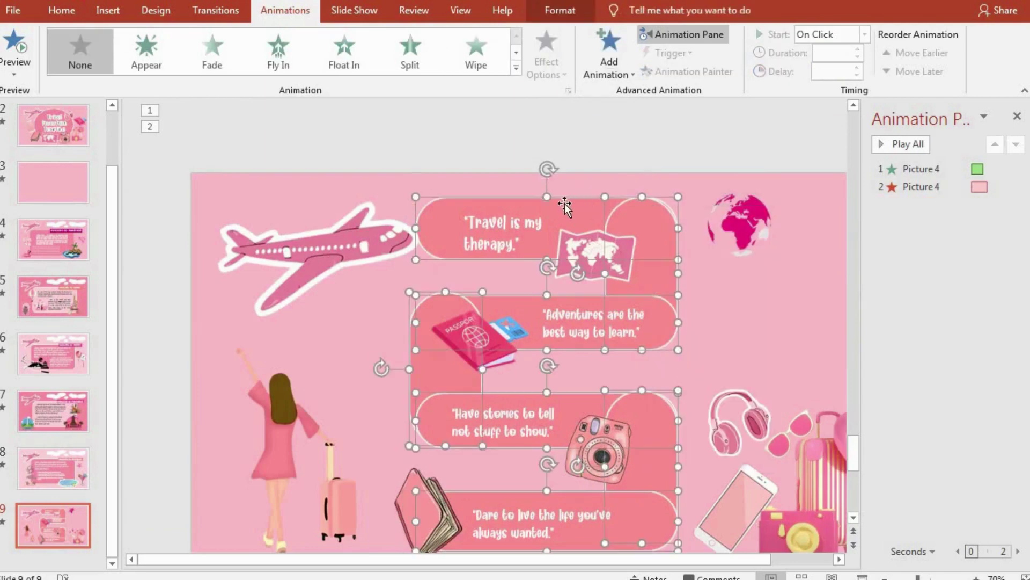
left_click(945, 352)
left_click(593, 205)
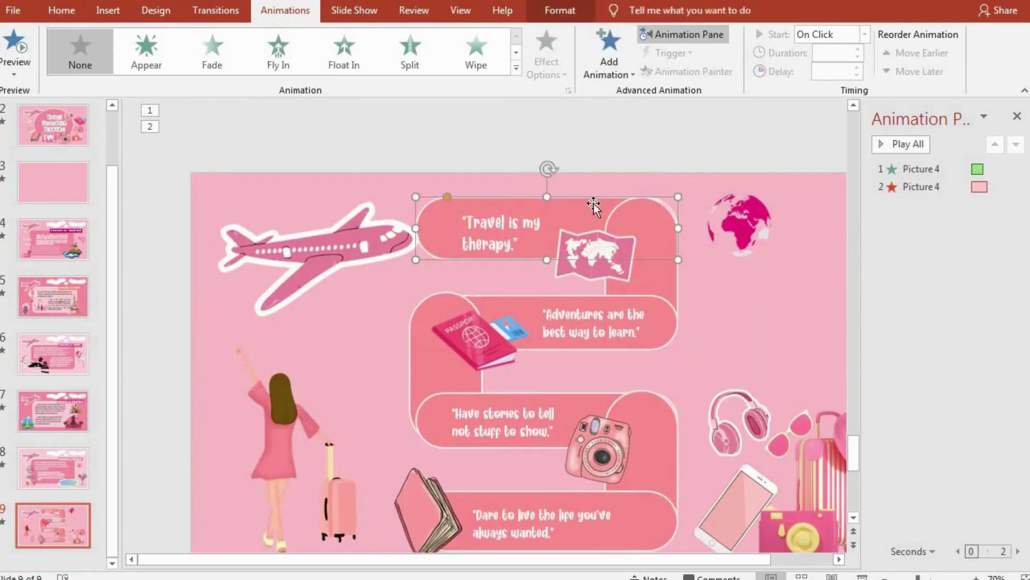
left_click(504, 64)
left_click(546, 62)
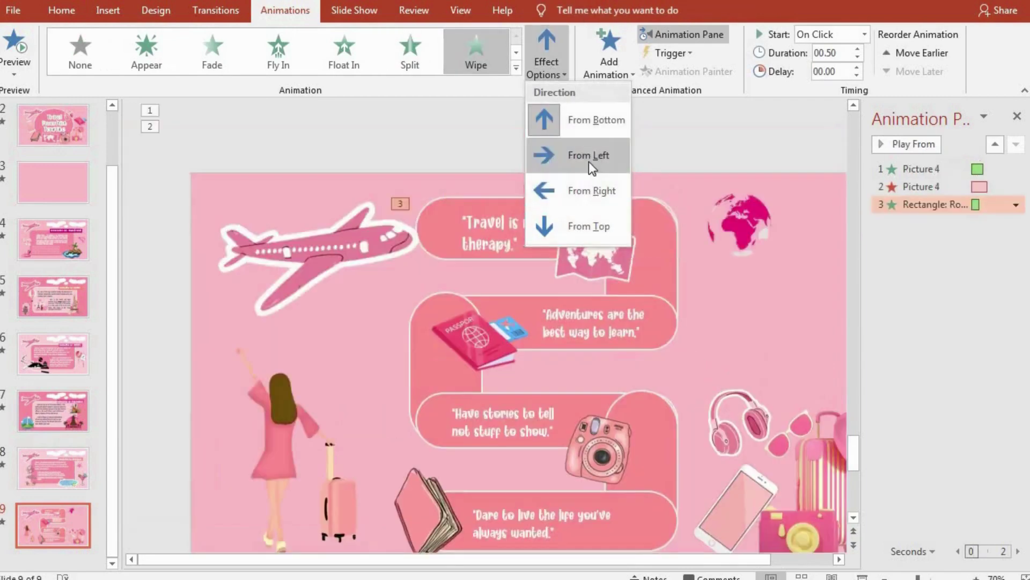
left_click(589, 155)
left_click(857, 49)
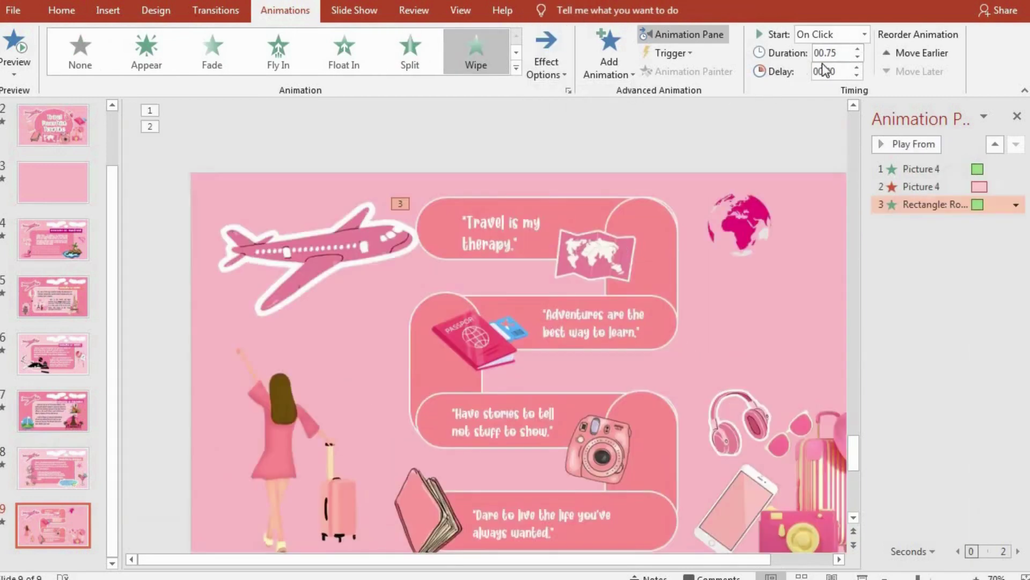
left_click(887, 142)
left_click(661, 246)
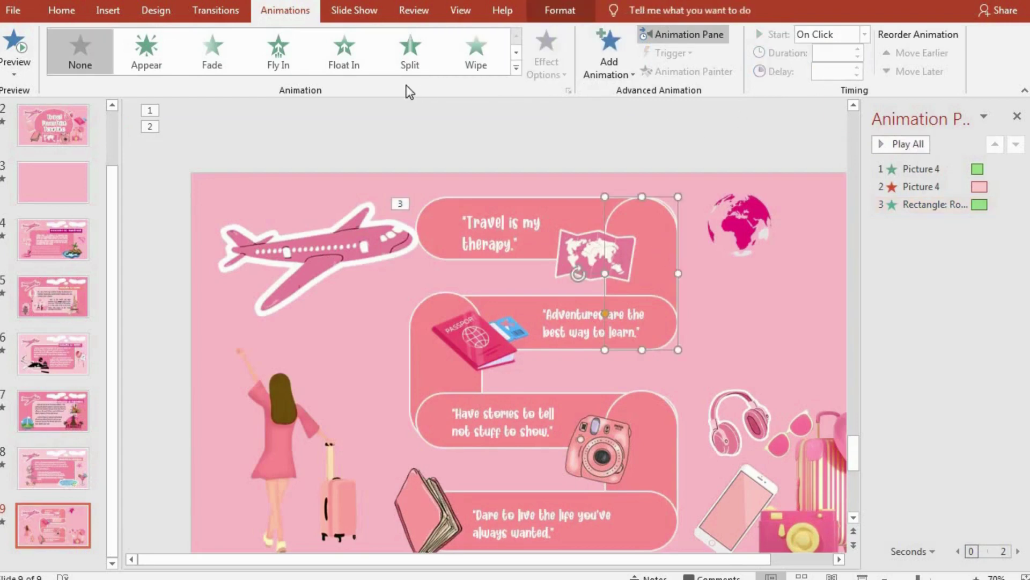
- Wipe in the upper curve from the top and the 'Adventures' piece from the right over 1 second
left_click(476, 53)
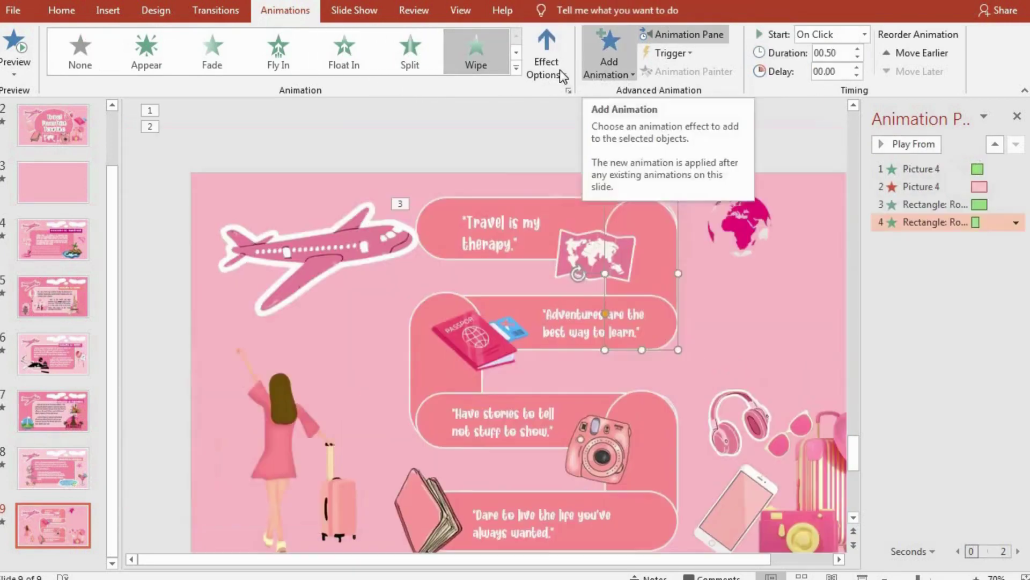
left_click(546, 65)
left_click(584, 218)
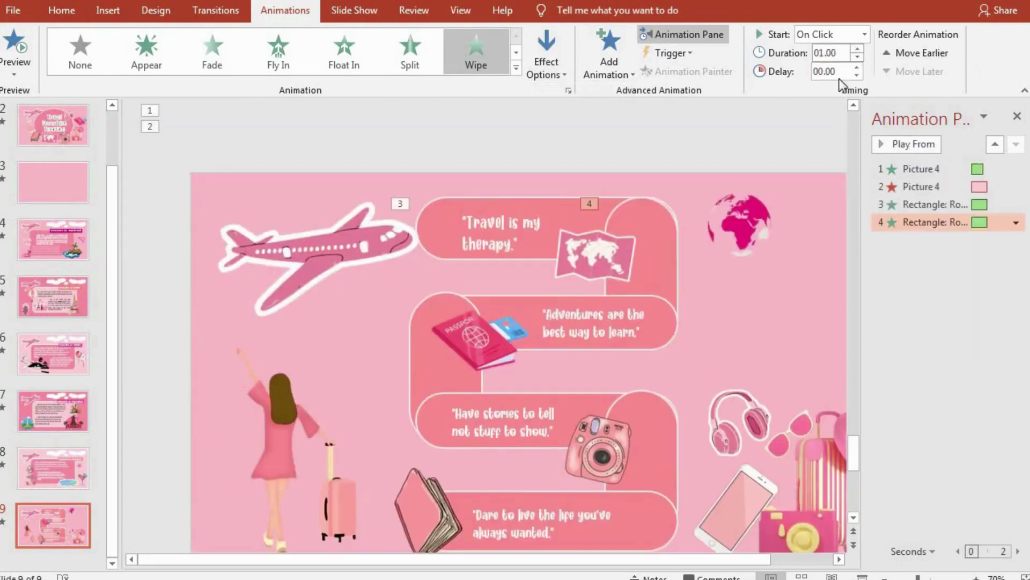
left_click(652, 324)
left_click(478, 51)
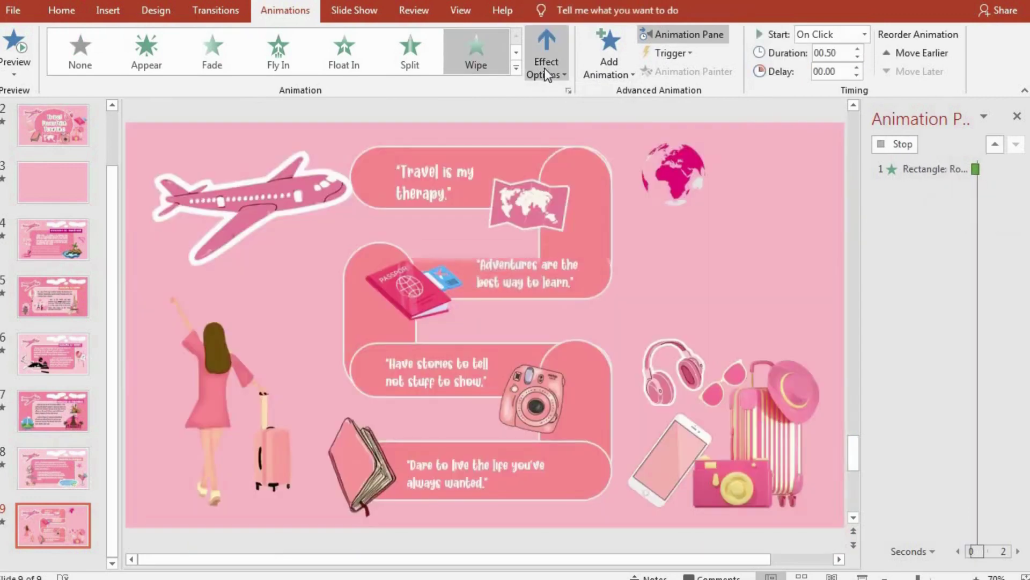
left_click(547, 64)
left_click(586, 152)
left_click(857, 49)
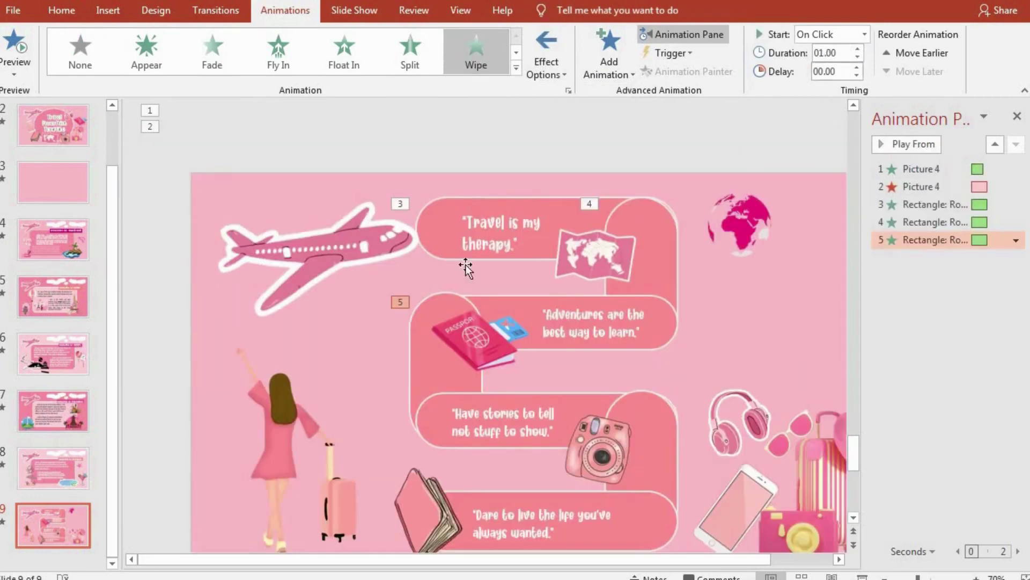
- Select the left 'Have stories' road piece and set its Wipe direction
left_click(440, 301)
left_click(445, 301)
left_click(476, 383)
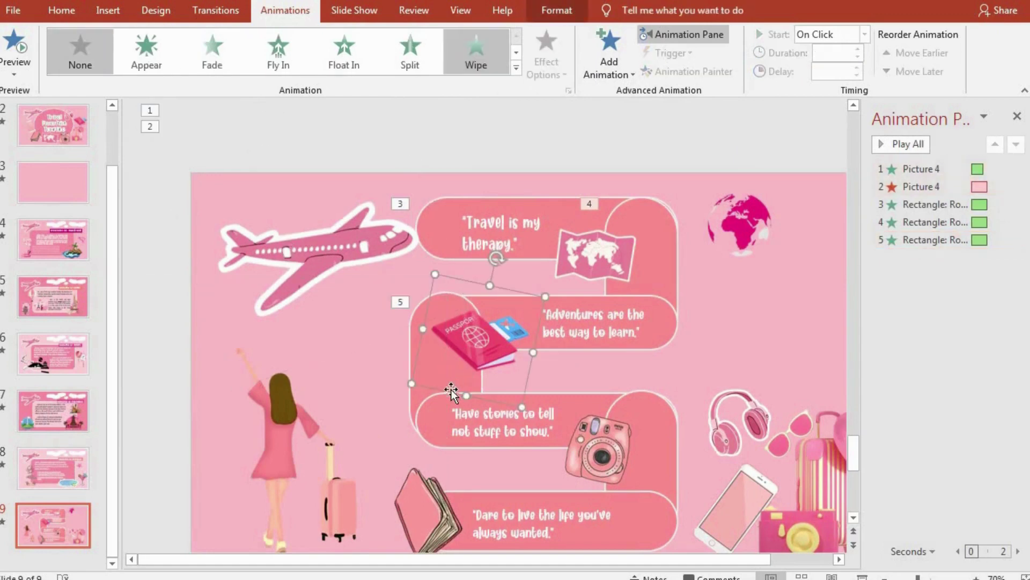
left_click_drag(452, 400, 446, 398)
left_click(465, 392)
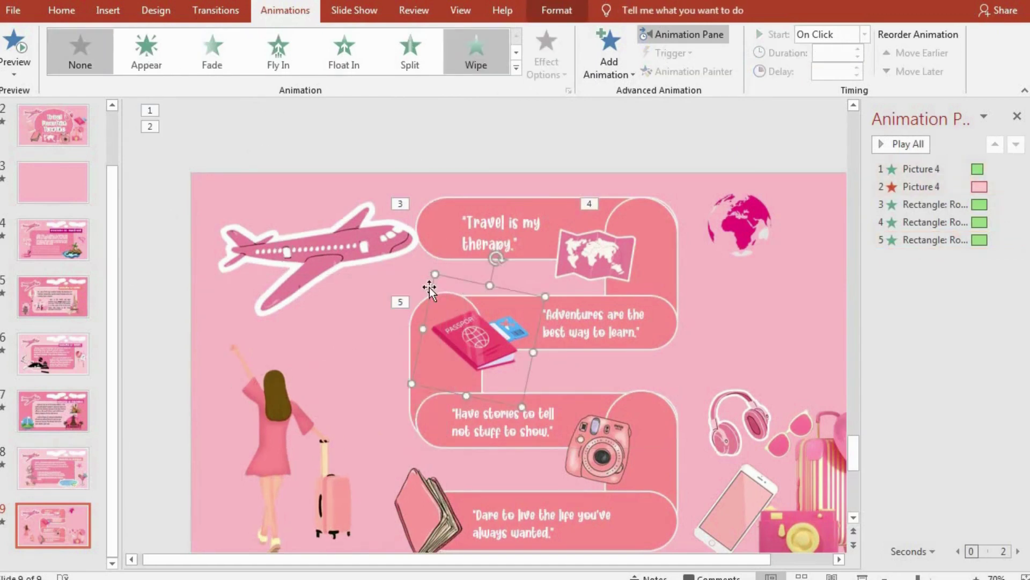
left_click(420, 307)
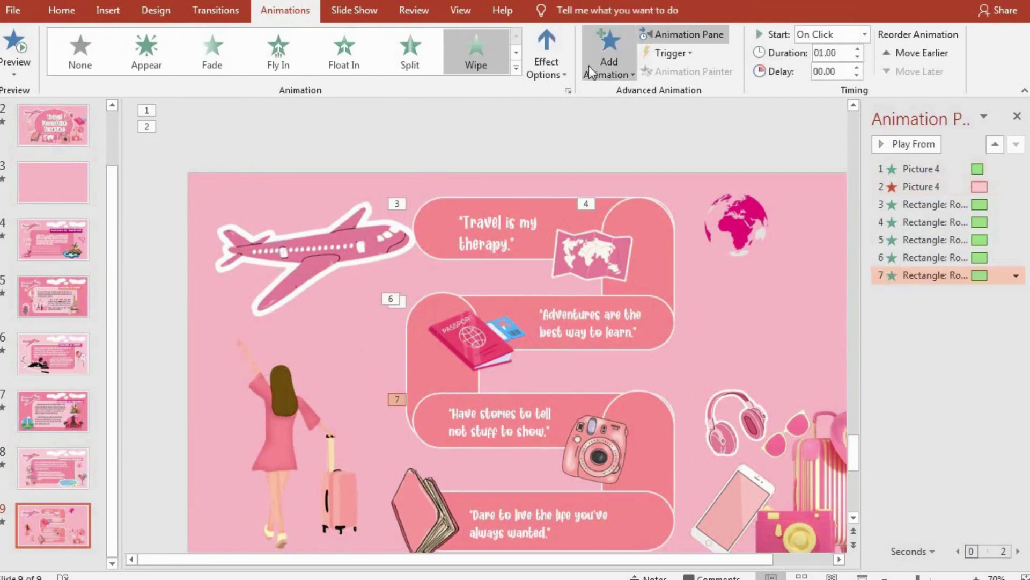
left_click(546, 62)
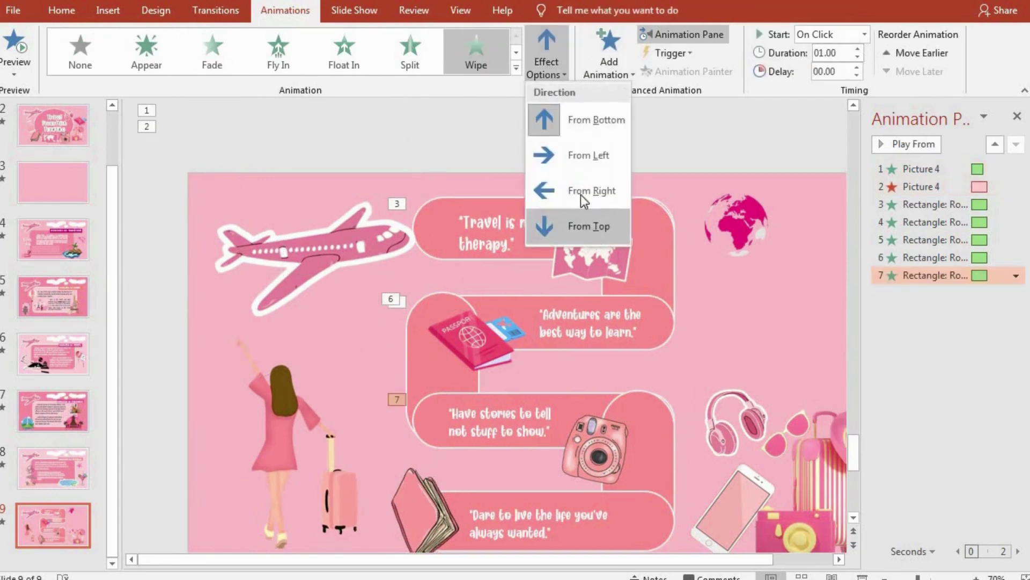
left_click(585, 191)
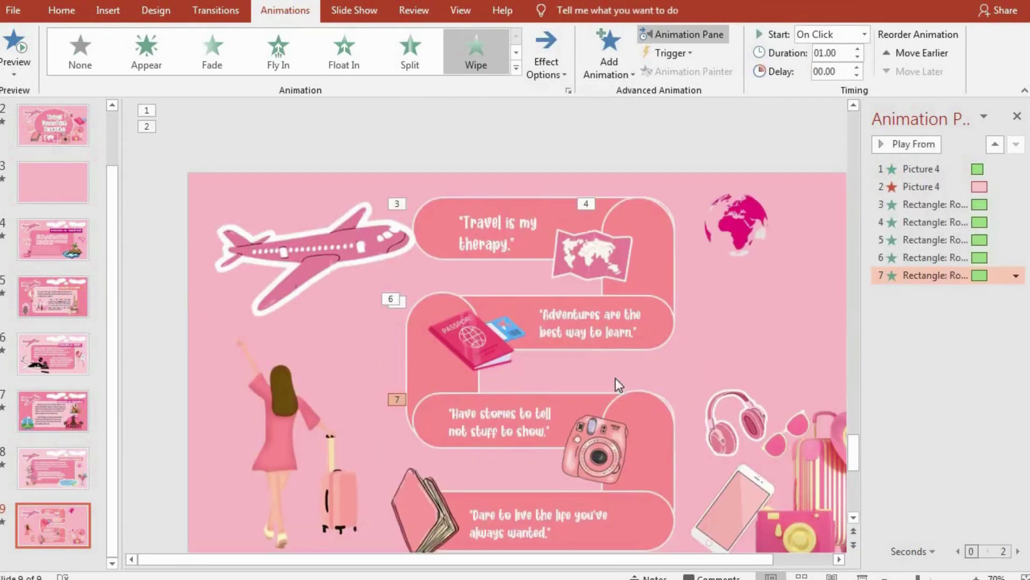
- Wipe in the lower curve from the top and the bottom 'Dare to live the life' piece from the right
left_click(652, 404)
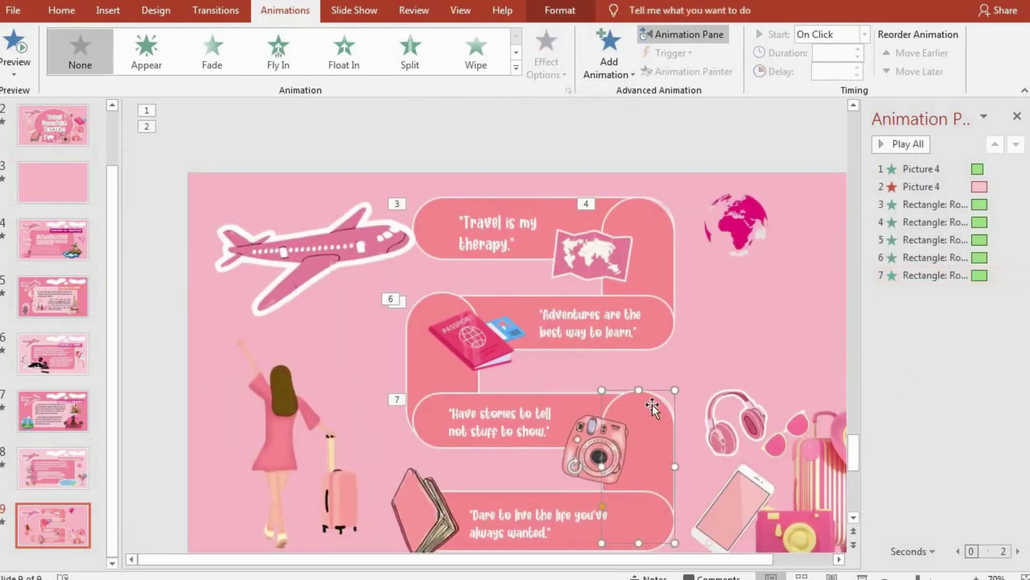
left_click(475, 49)
left_click(546, 62)
left_click(553, 228)
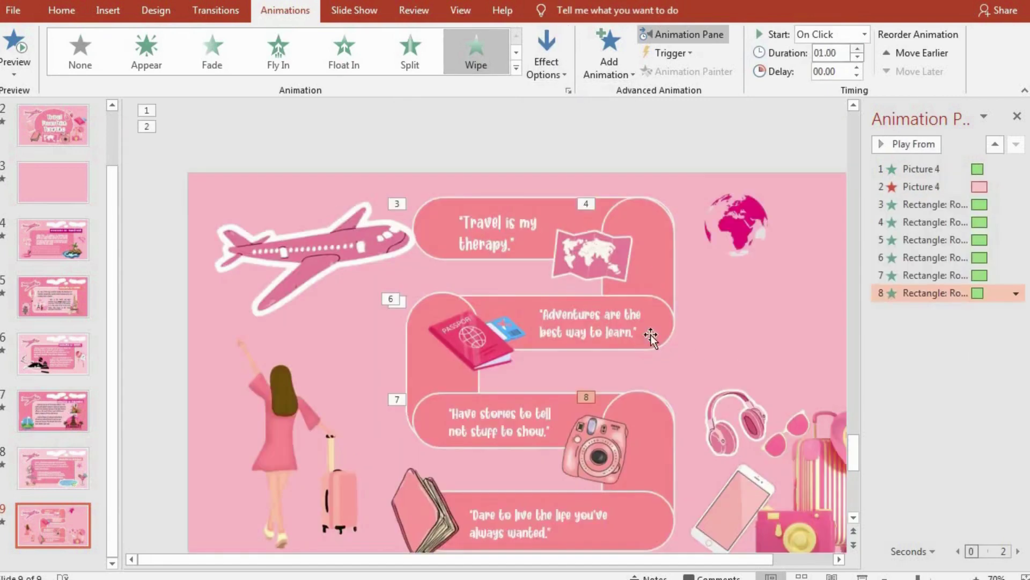
left_click(651, 521)
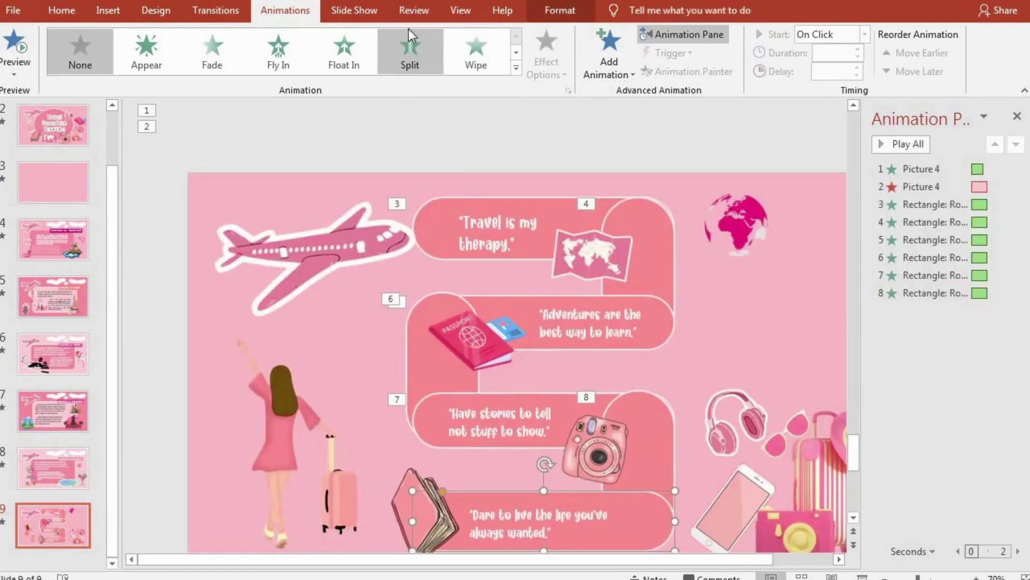
left_click(476, 49)
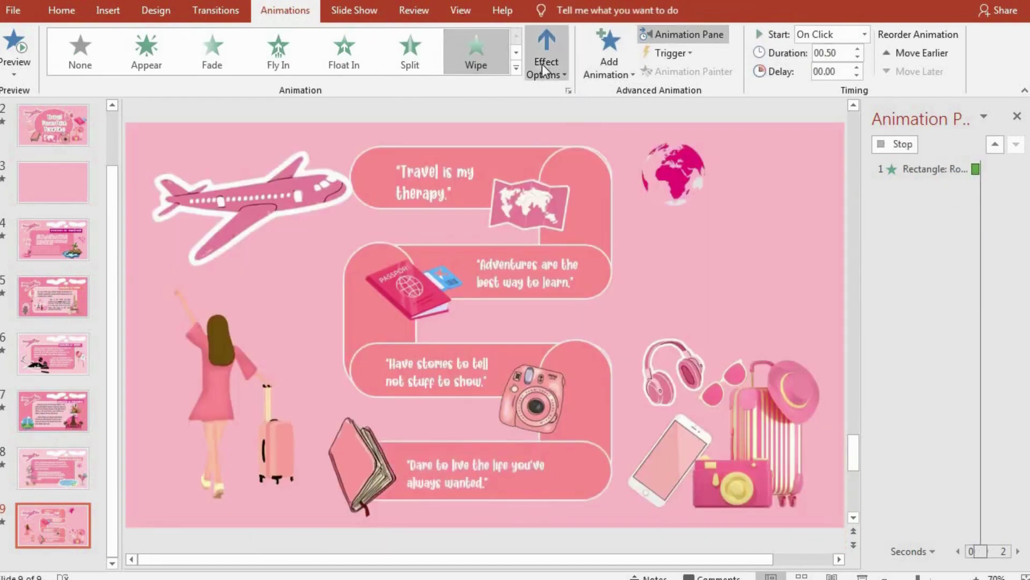
left_click(546, 63)
left_click(568, 154)
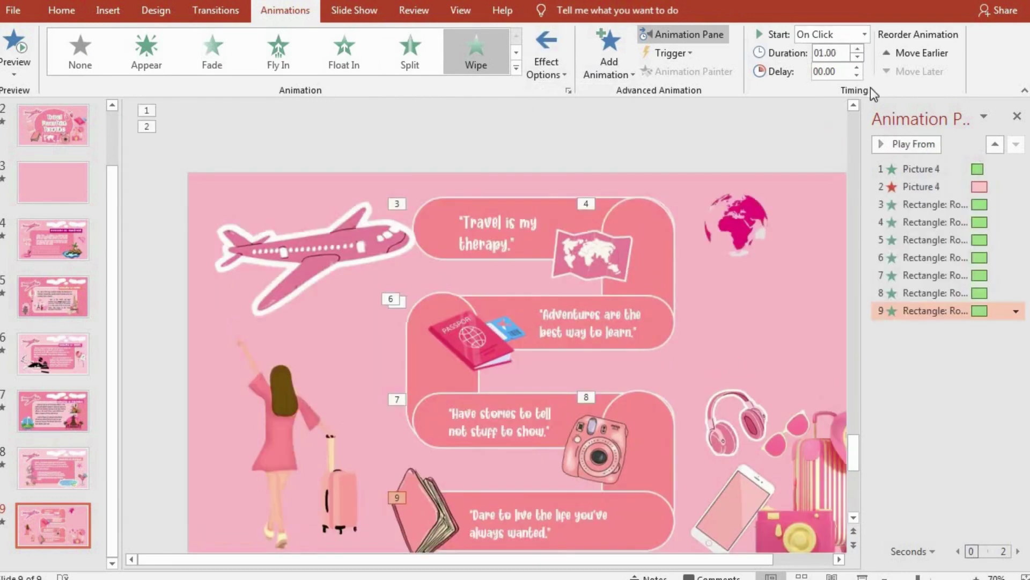
- Preview all the slide's animations and move the plane's exit to play last
left_click(879, 177)
left_click(883, 151)
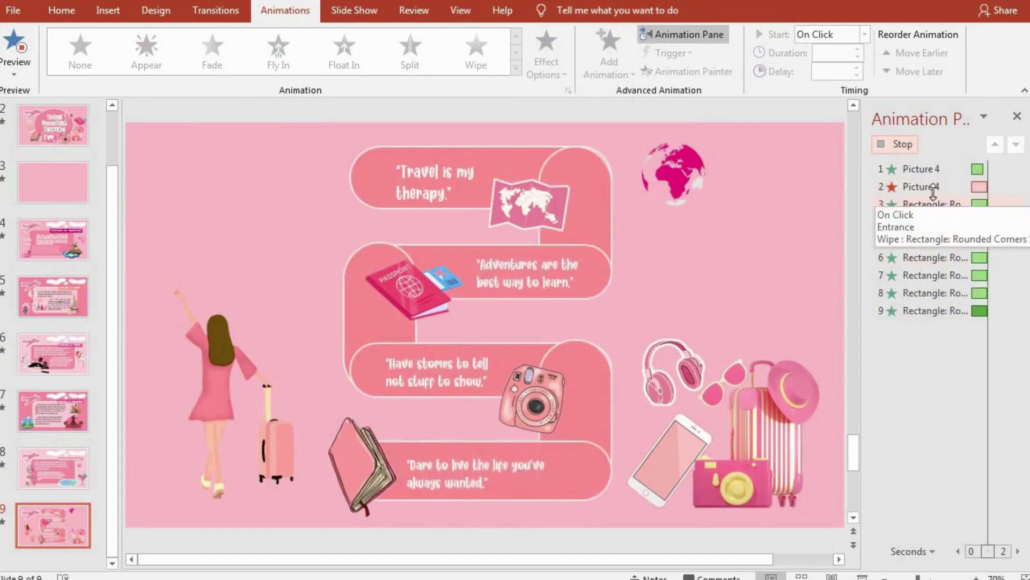
left_click(932, 187)
left_click_drag(924, 318, 924, 319)
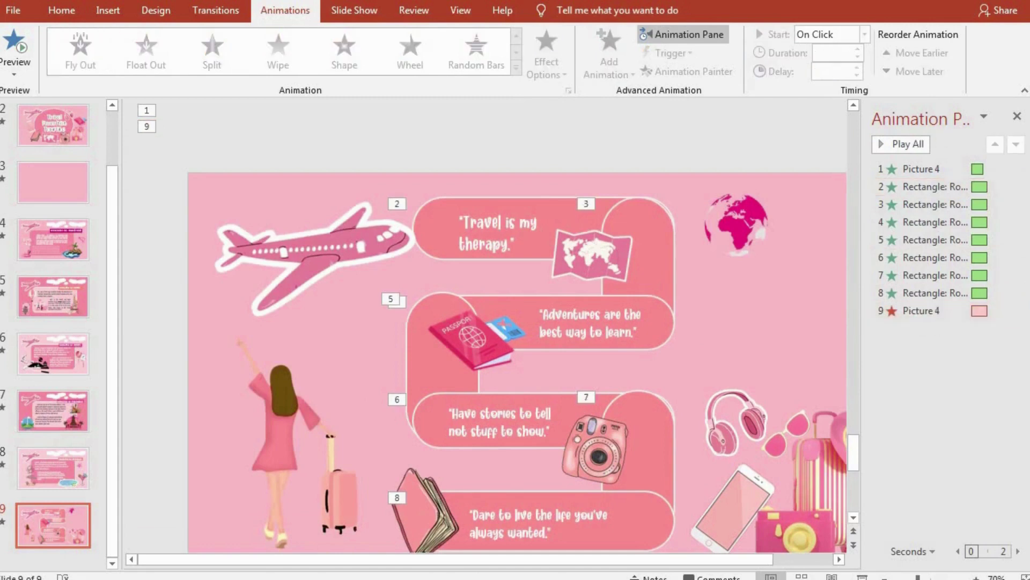
- Give the woman picture a Fade entrance instead of Fly In
left_click(335, 343)
left_click(284, 44)
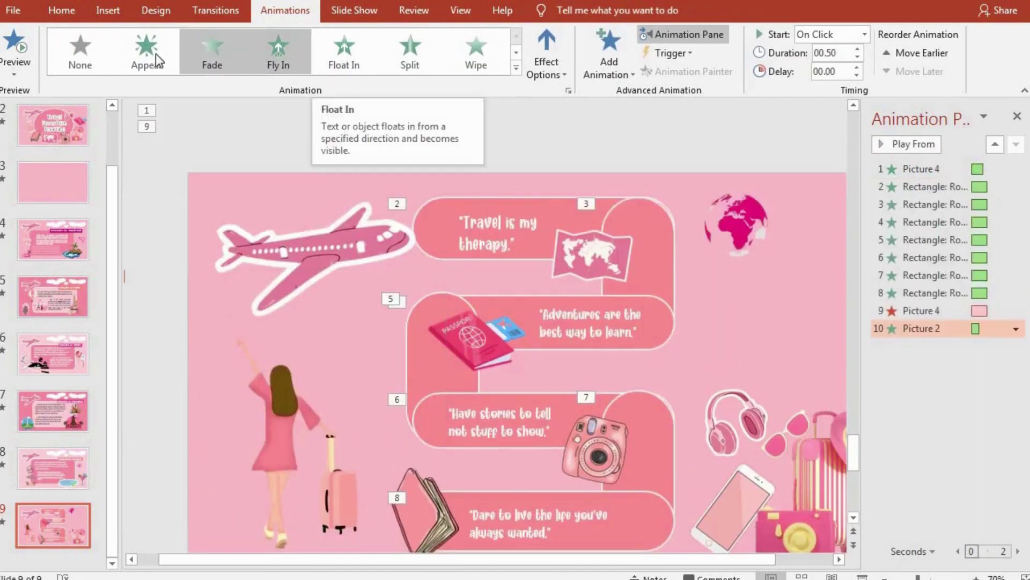
left_click(212, 51)
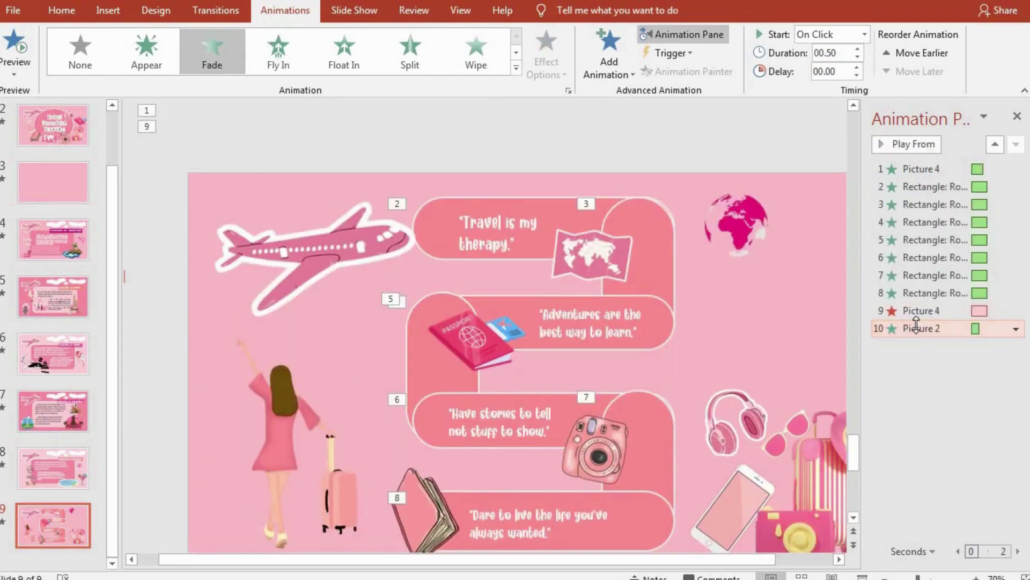
- Add a 3-second Teeter emphasis to Picture 2 that repeats until the end of the slide
left_click(598, 41)
left_click(756, 271)
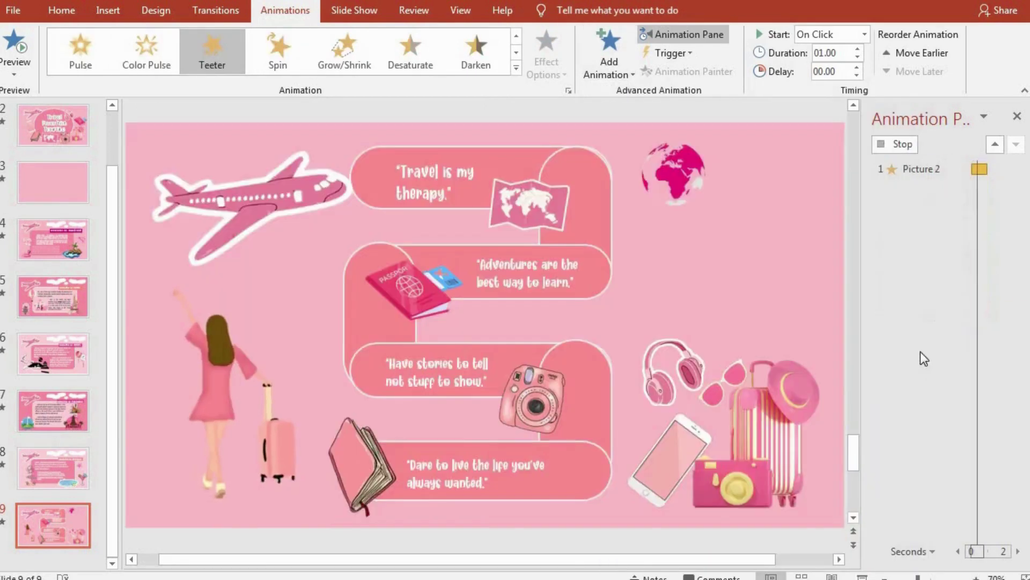
right_click(907, 346)
left_click(907, 444)
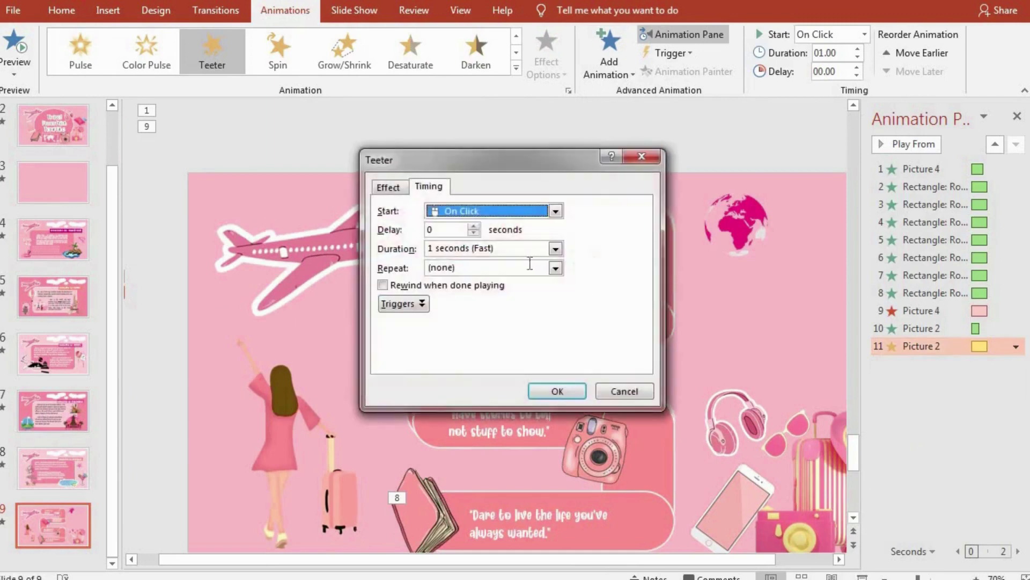
left_click(555, 268)
left_click(500, 352)
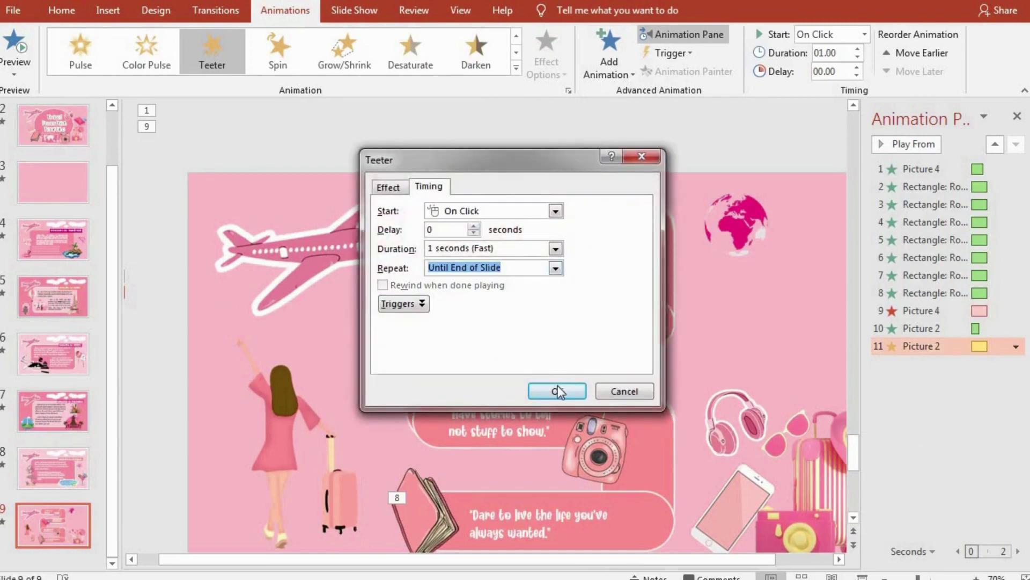
left_click(555, 249)
left_click(483, 284)
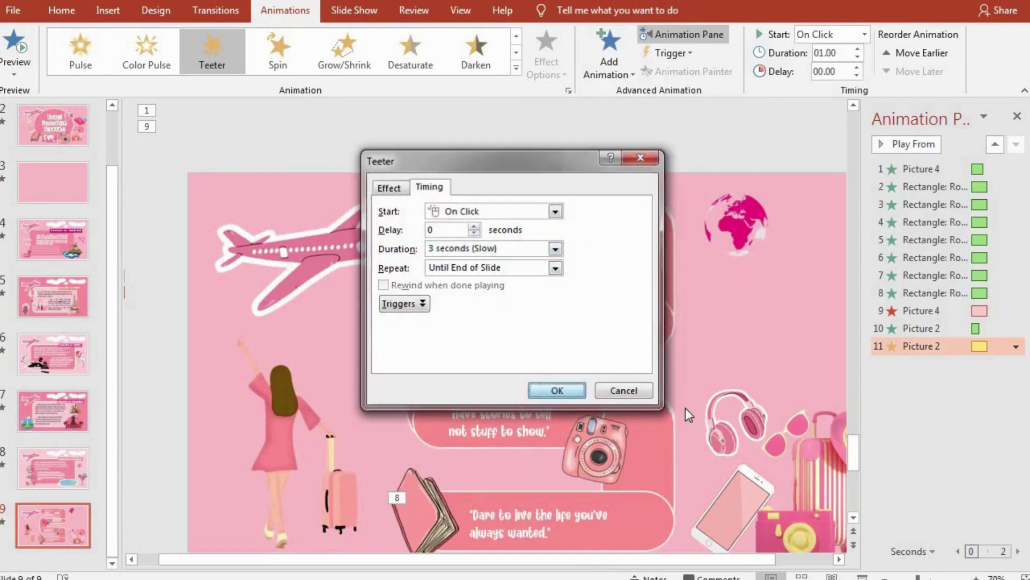
left_click(557, 391)
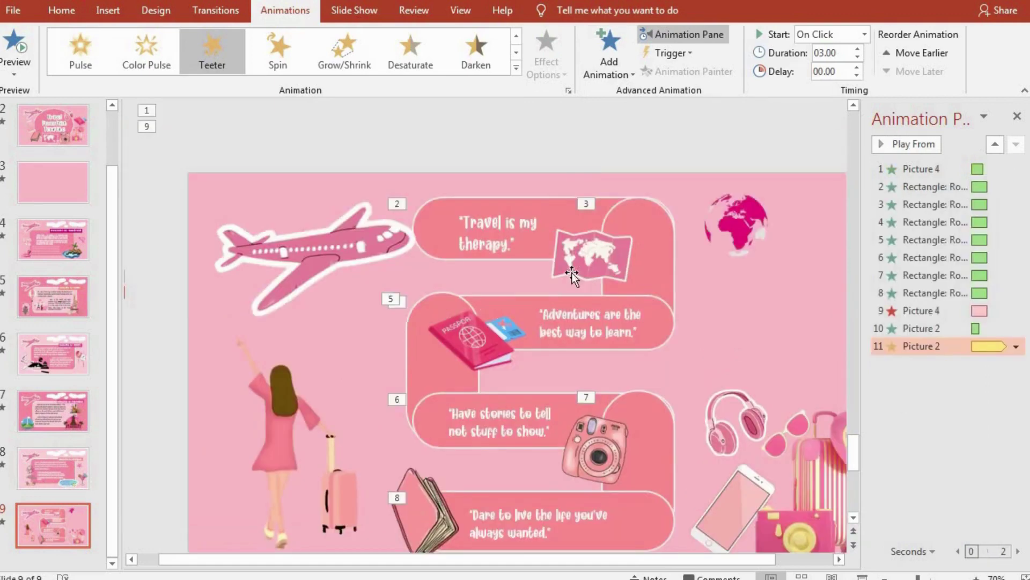
- Give the world map a 0.75-second Zoom entrance and preview it
left_click(572, 276)
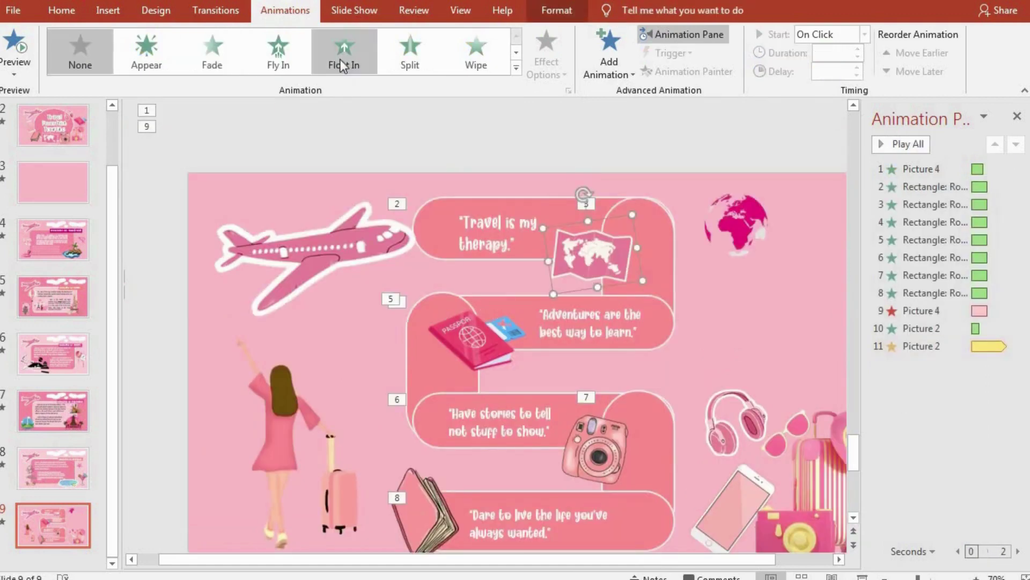
left_click(267, 58)
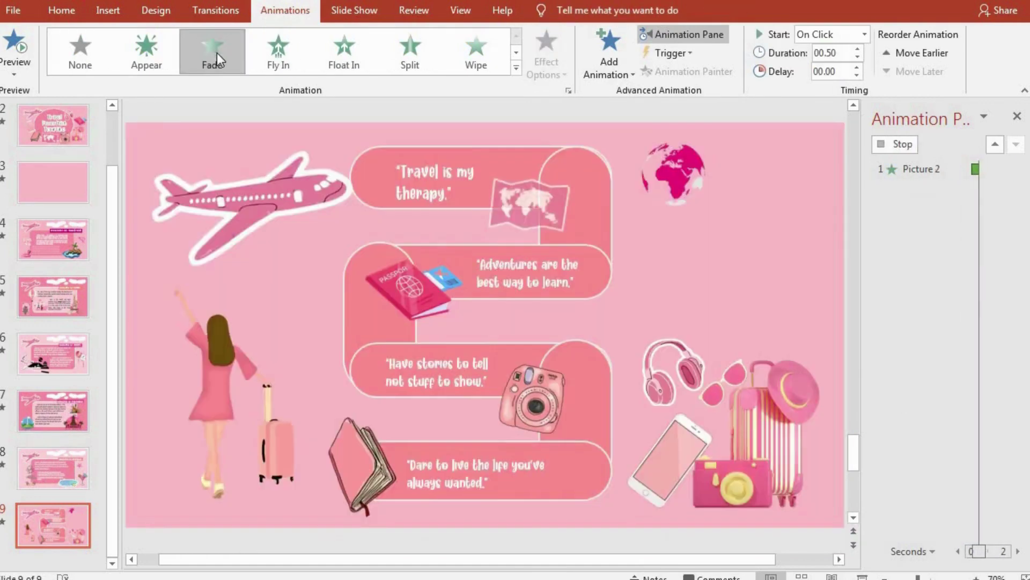
left_click(516, 67)
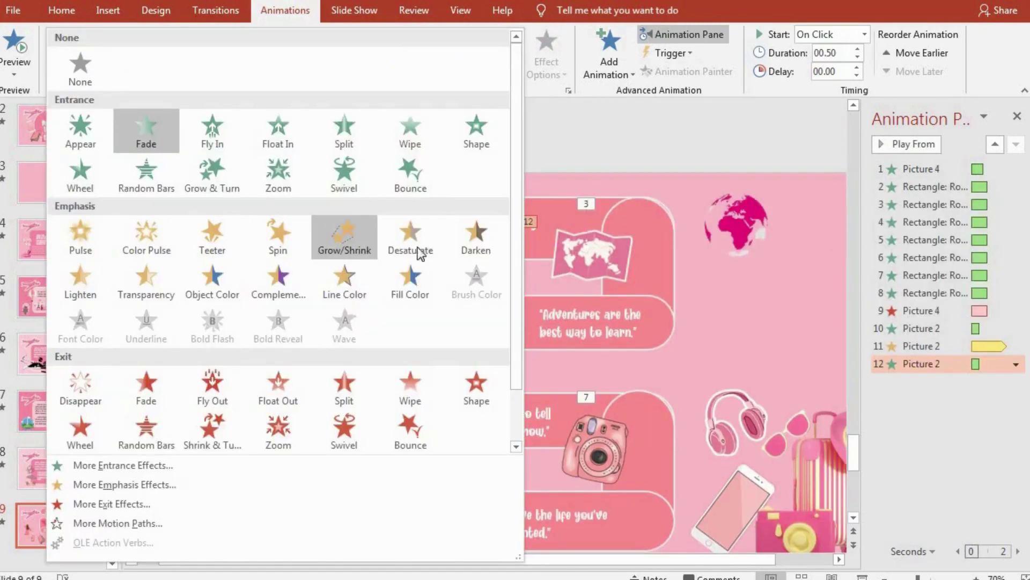
left_click(278, 172)
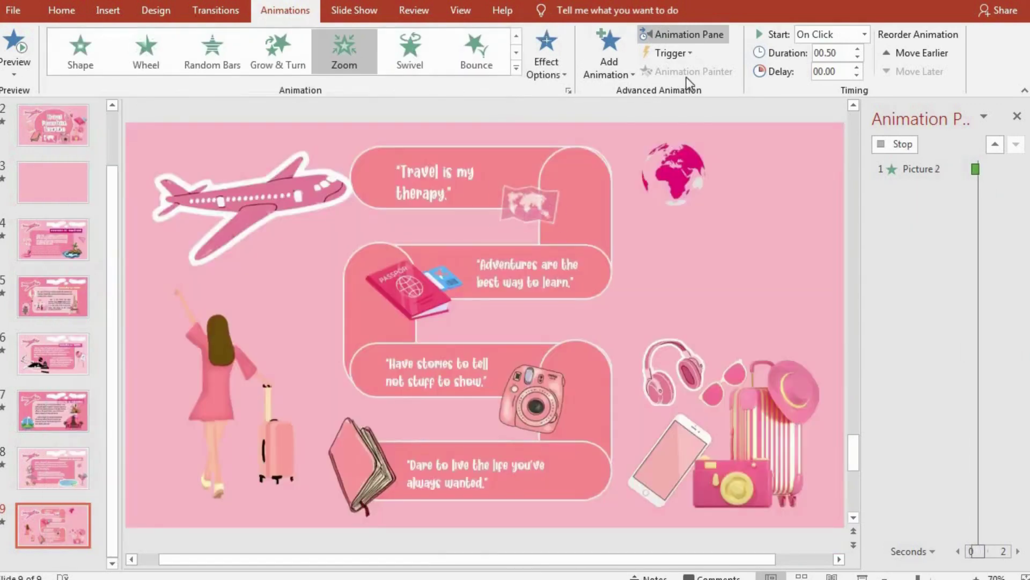
left_click(857, 49)
left_click(889, 147)
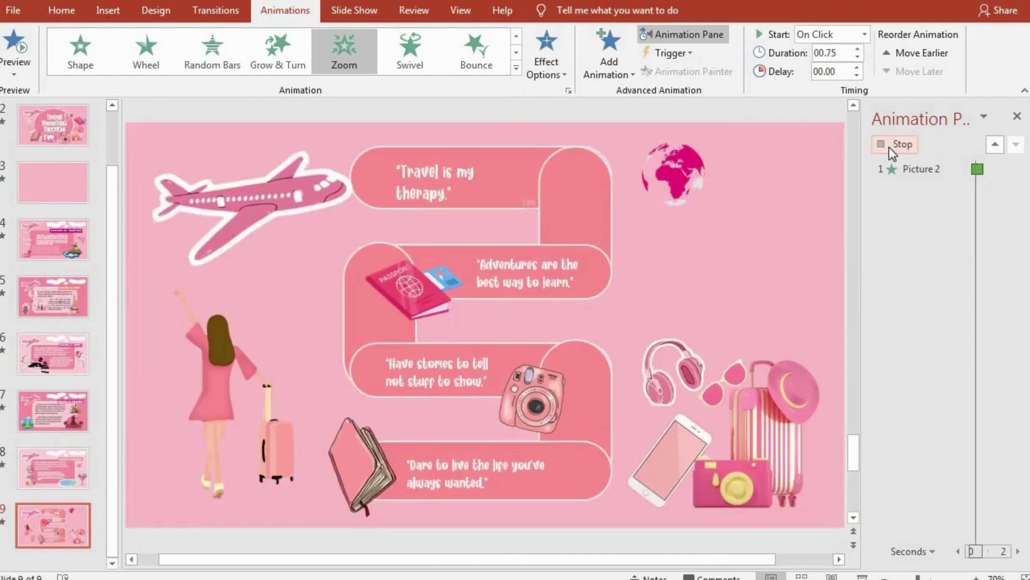
left_click(418, 216)
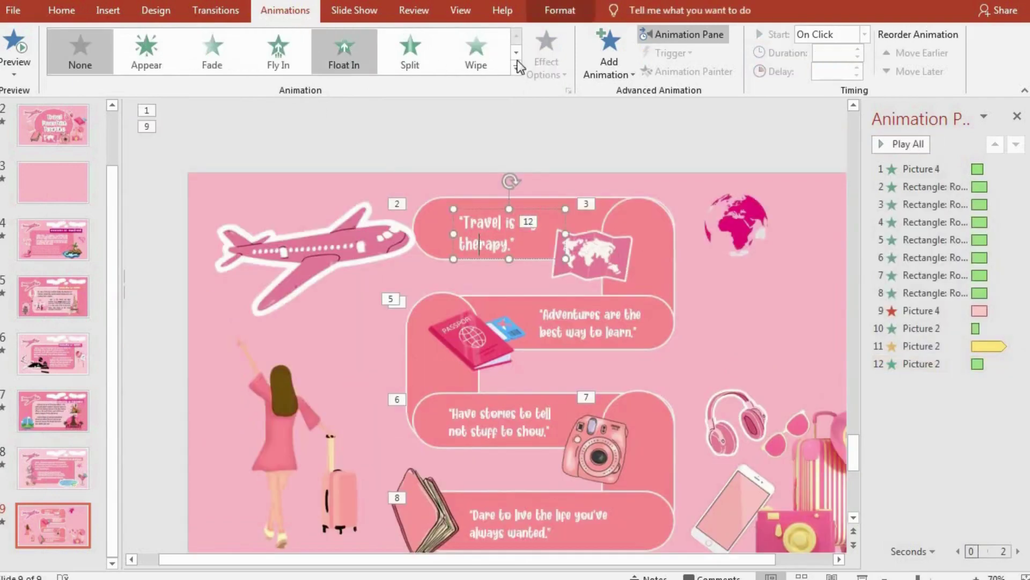
left_click(609, 59)
- Make the 'Travel is my therapy.' quote enter with Dissolve In
left_click(624, 490)
left_click(608, 225)
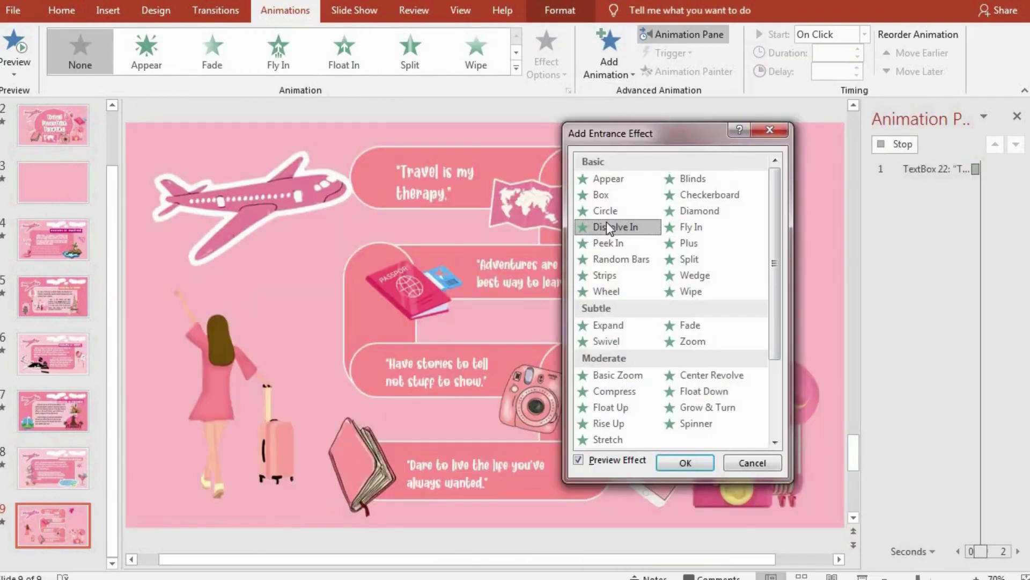
left_click(685, 462)
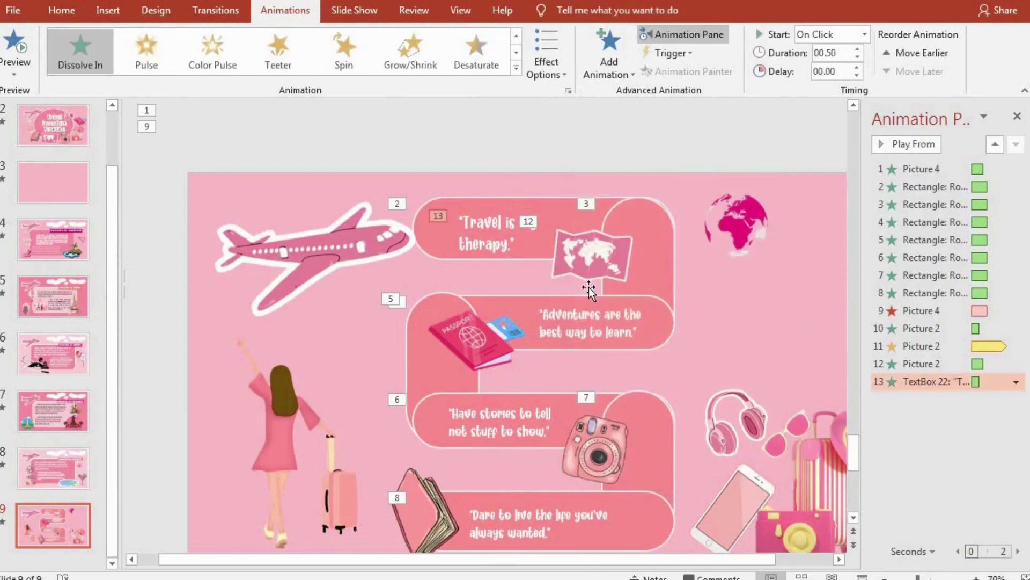
- Give the passport, camera and notebook pictures Zoom entrances, the passport lasting 0.75 seconds
left_click(469, 337)
left_click(516, 69)
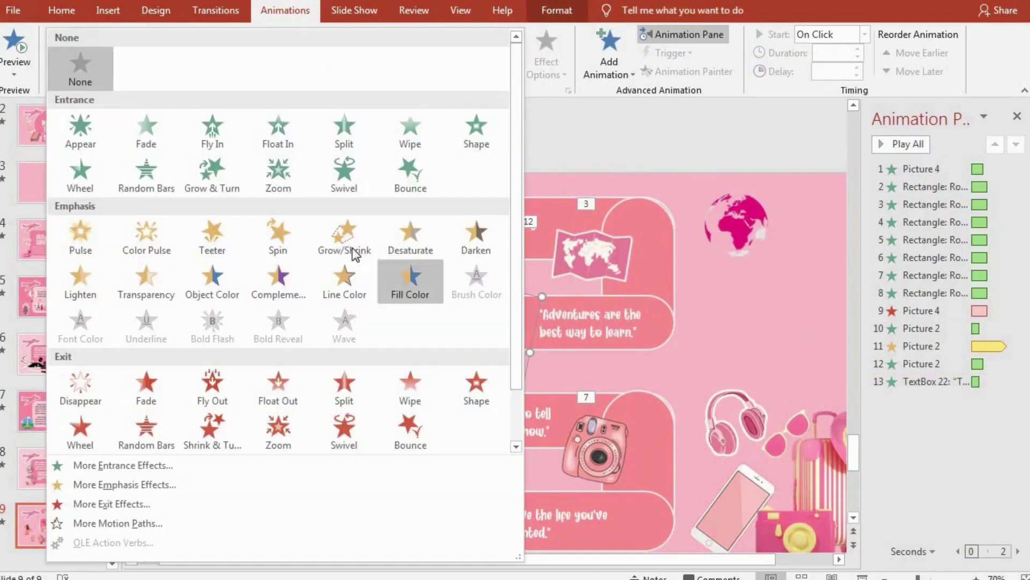
left_click(278, 172)
left_click(858, 49)
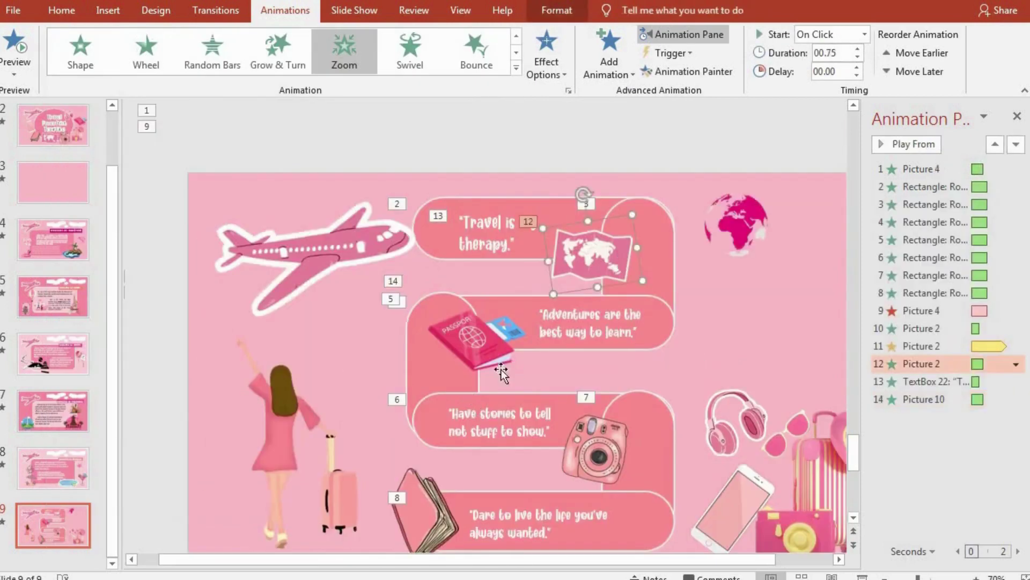
left_click(597, 443)
left_click(516, 68)
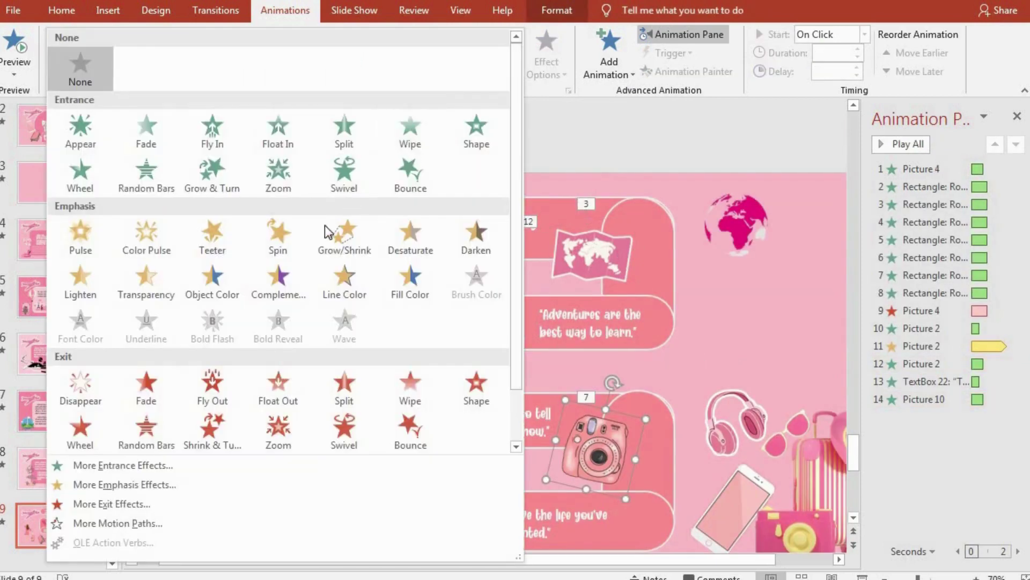
left_click(278, 179)
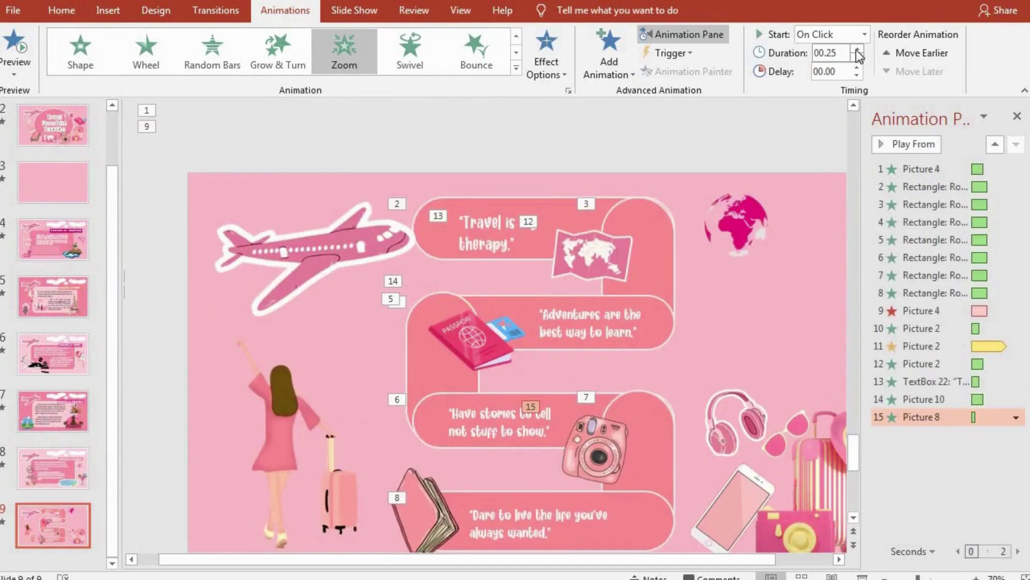
left_click(452, 524)
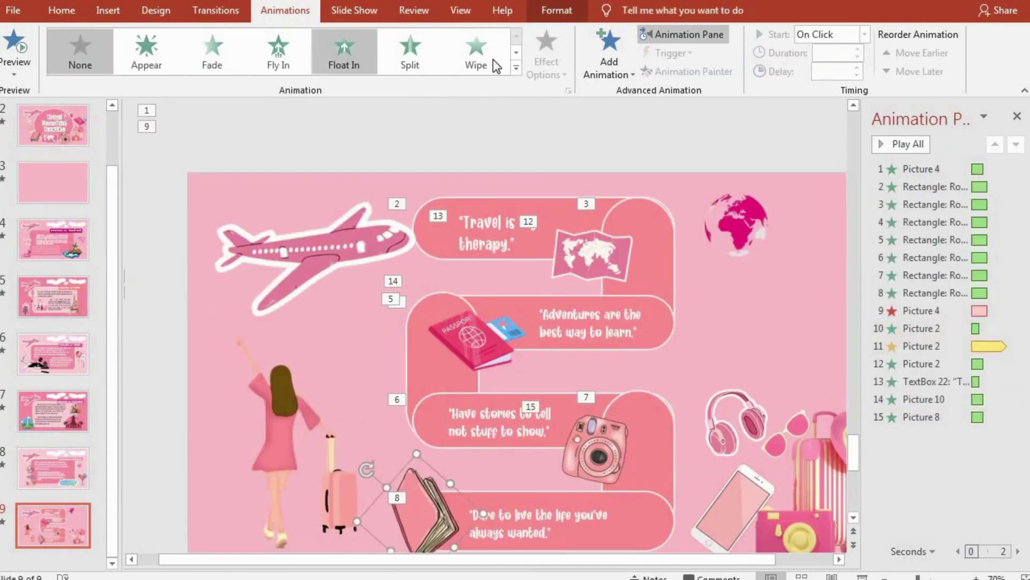
left_click(516, 67)
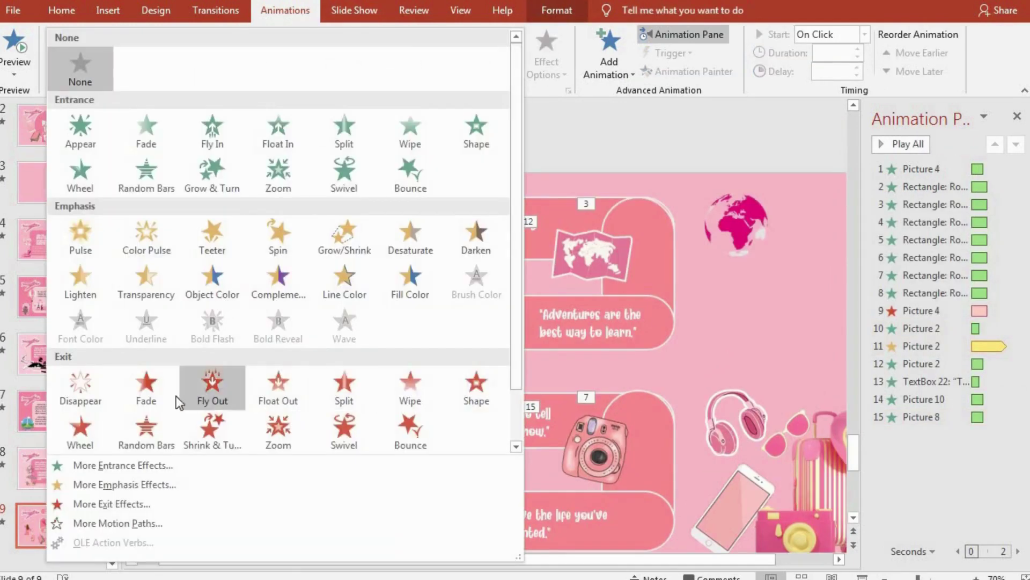
left_click(282, 179)
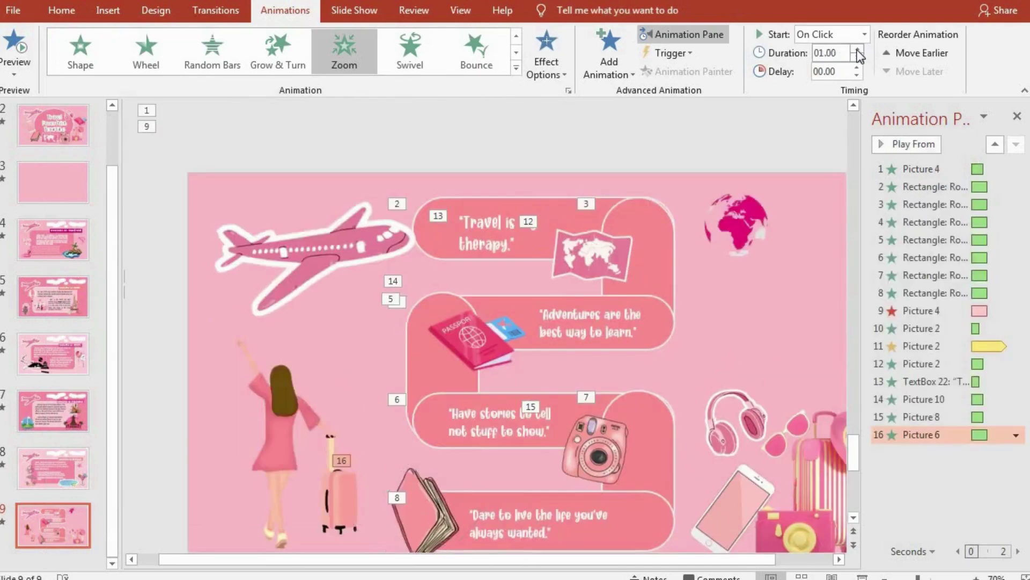
- Make the 'Adventures are the best way to learn' quote enter with Dissolve In
left_click(580, 308)
left_click(601, 70)
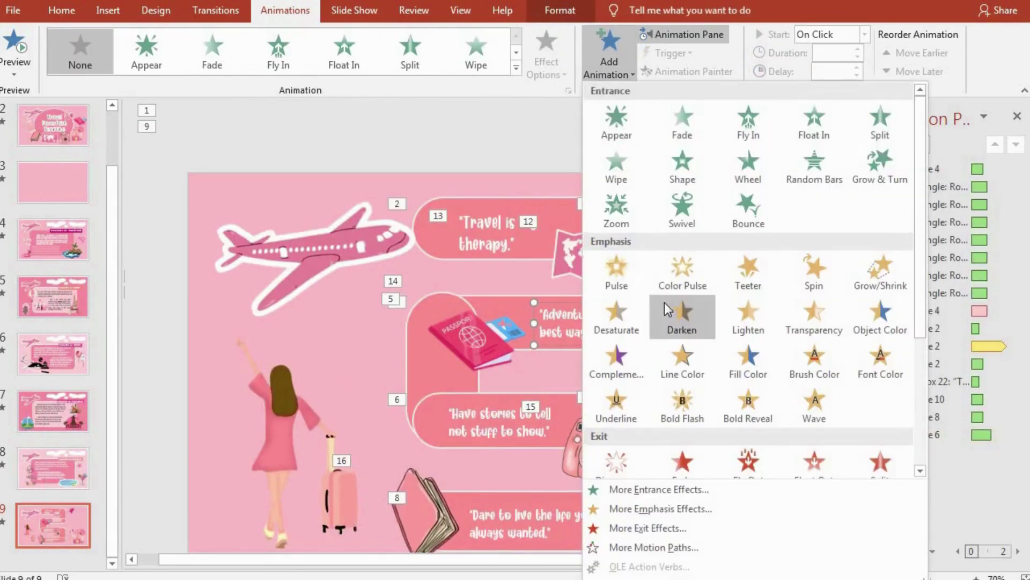
left_click(594, 492)
left_click(442, 200)
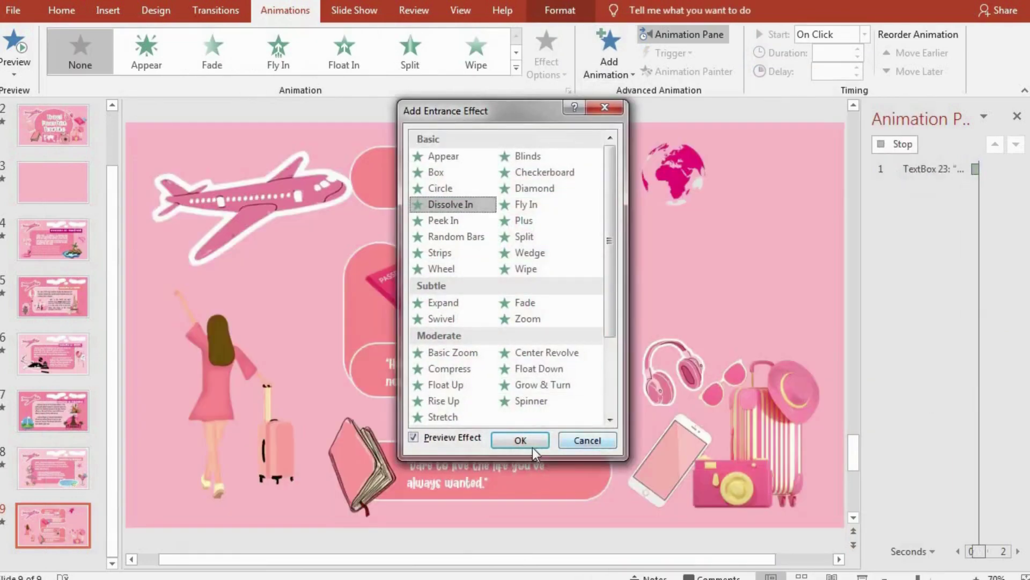
left_click(524, 440)
- Apply Dissolve In to the 'Have stories to tell' and 'Dare to live the life' quotes
left_click(499, 411)
left_click(610, 62)
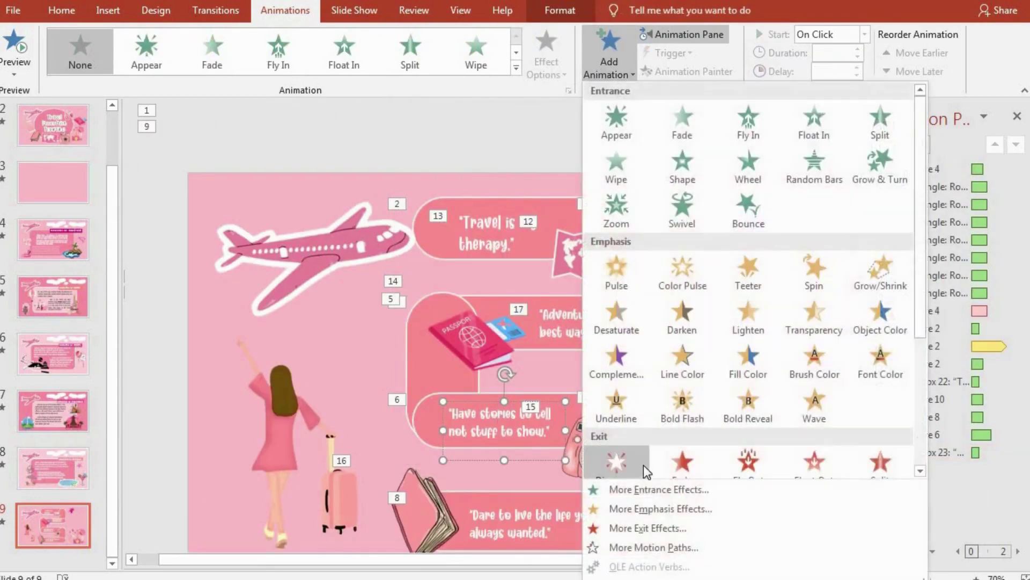
left_click(657, 485)
left_click(446, 205)
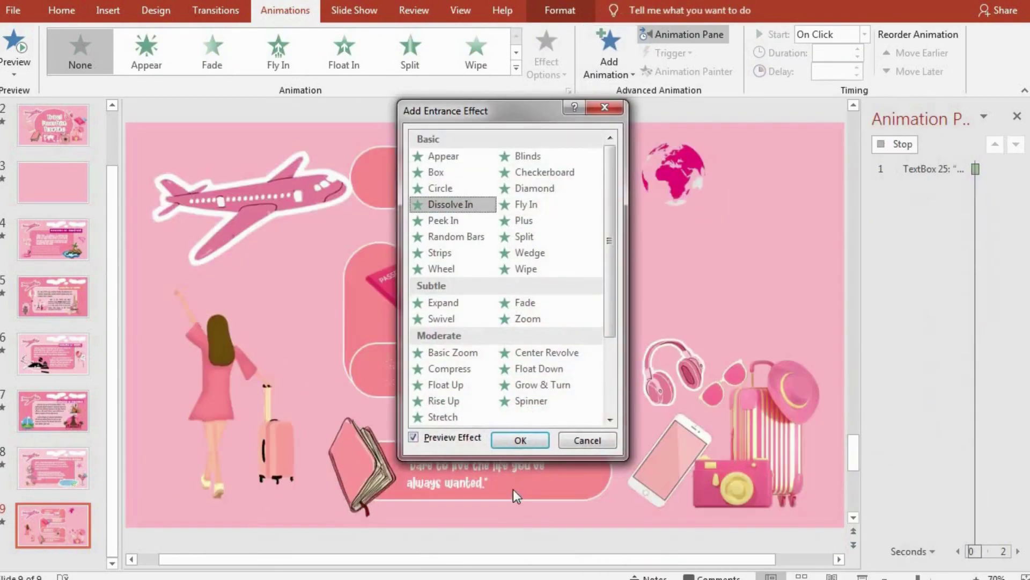
left_click(515, 440)
left_click(609, 61)
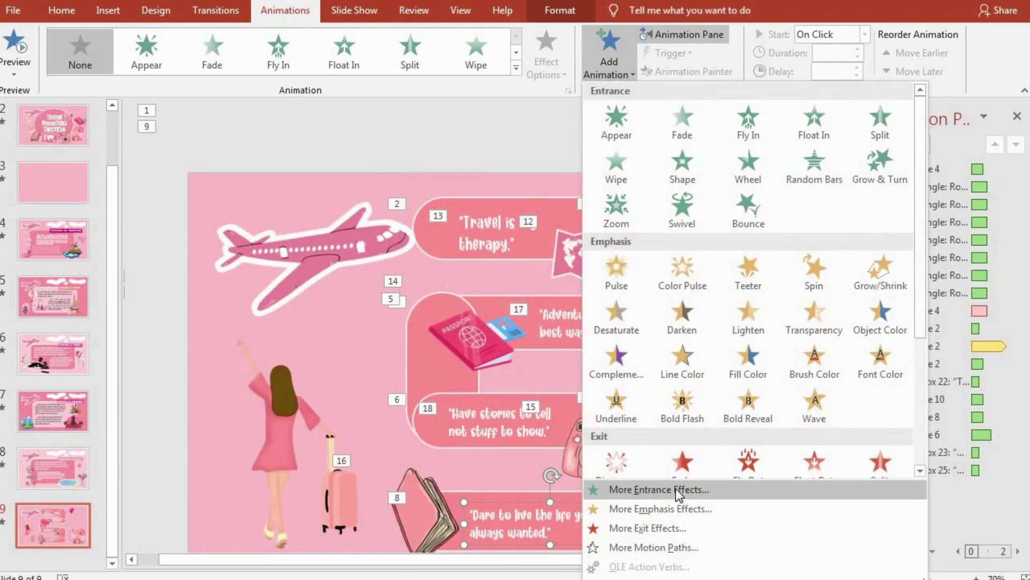
left_click(675, 488)
left_click(467, 206)
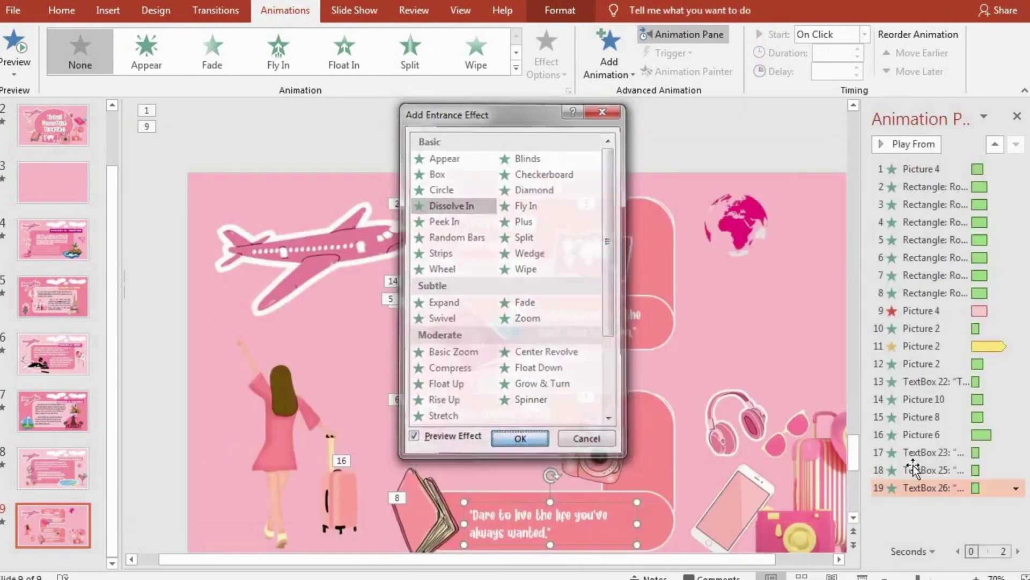
key("Return")
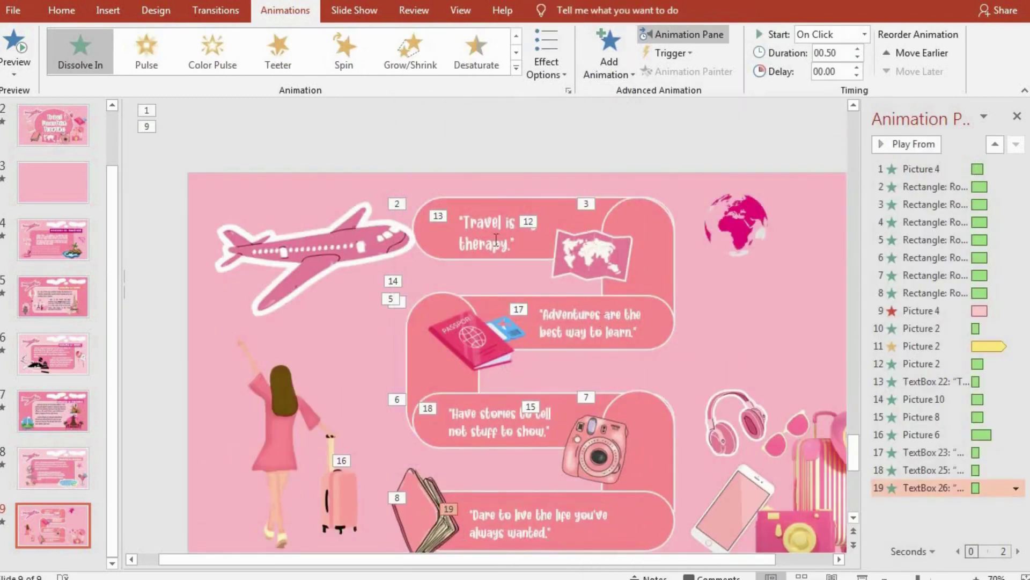
- Check each quote's and picture's animation, then move the 'Have stories' quote before Picture 6
left_click(495, 240)
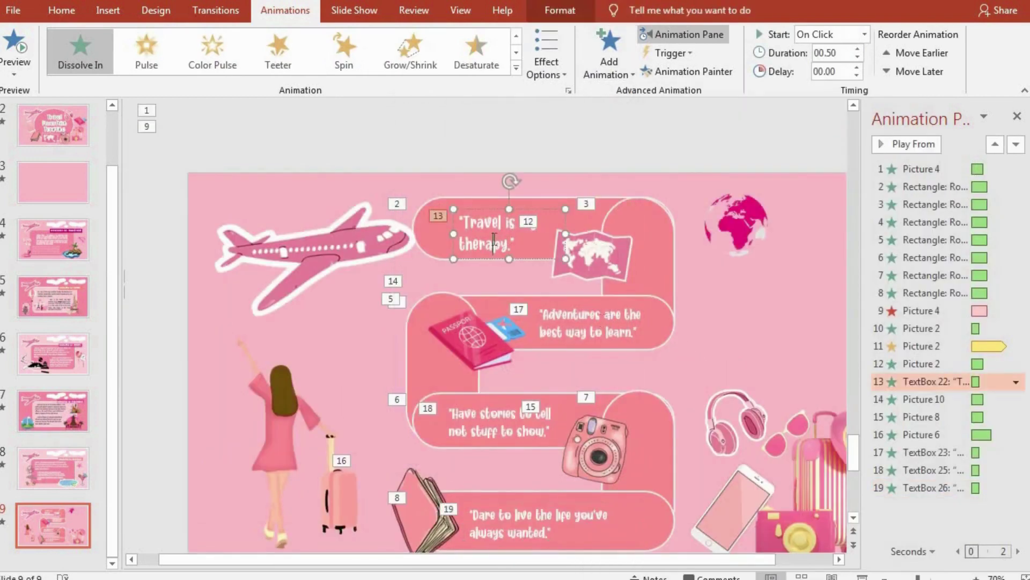
left_click(599, 315)
left_click(513, 421)
left_click(521, 534)
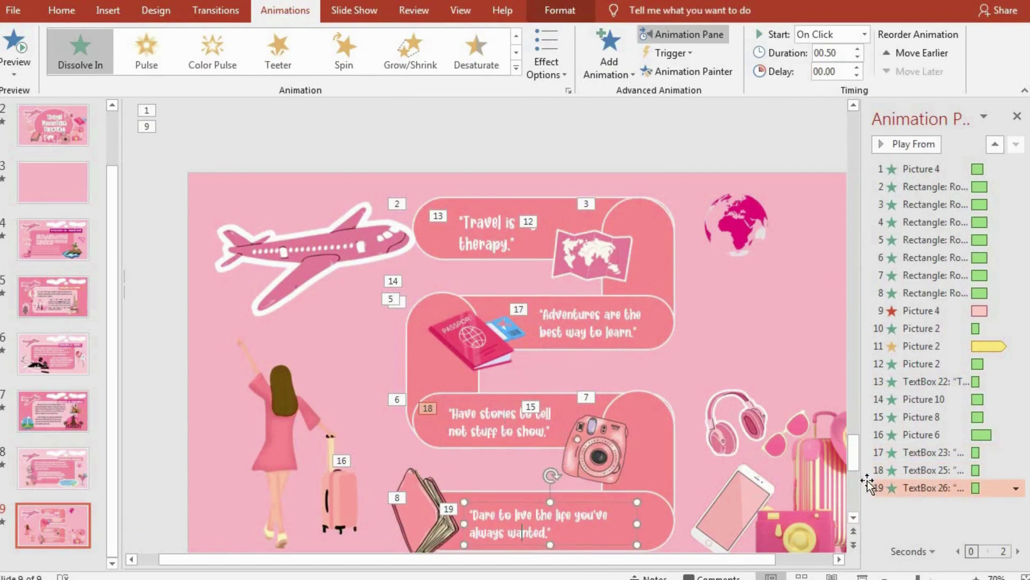
left_click(601, 262)
left_click(526, 222)
left_click(471, 356)
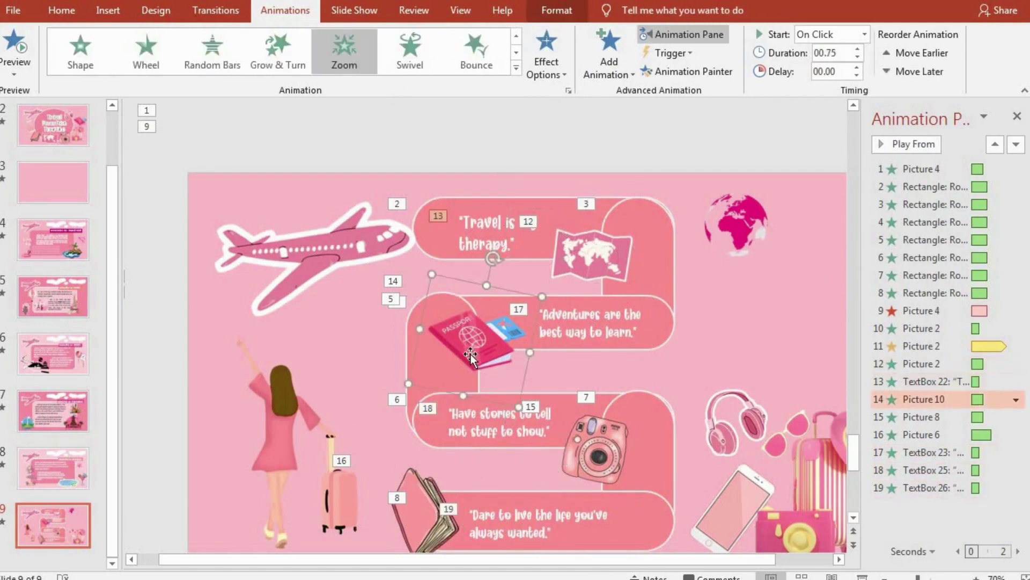
left_click(605, 327)
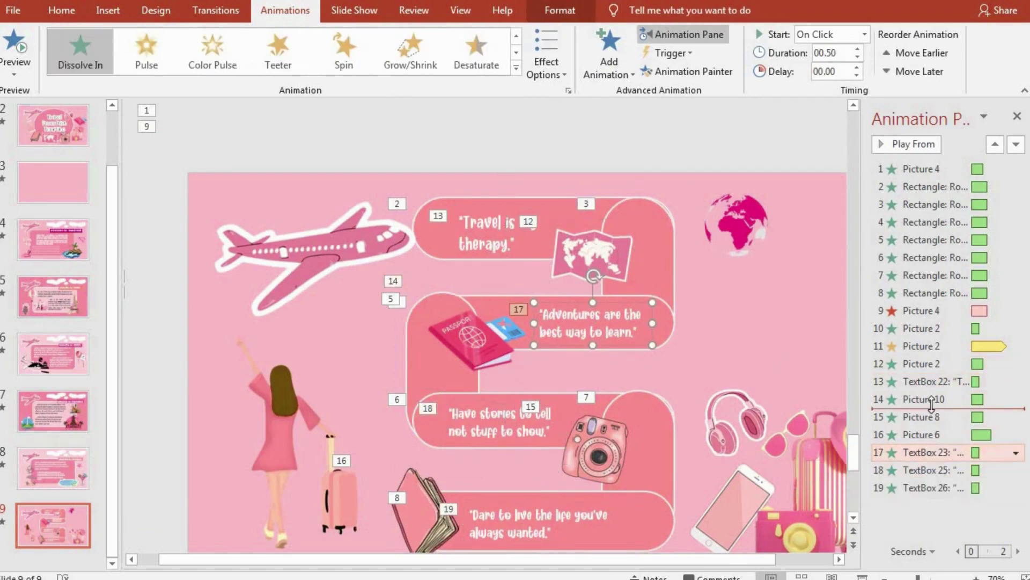
left_click(603, 458)
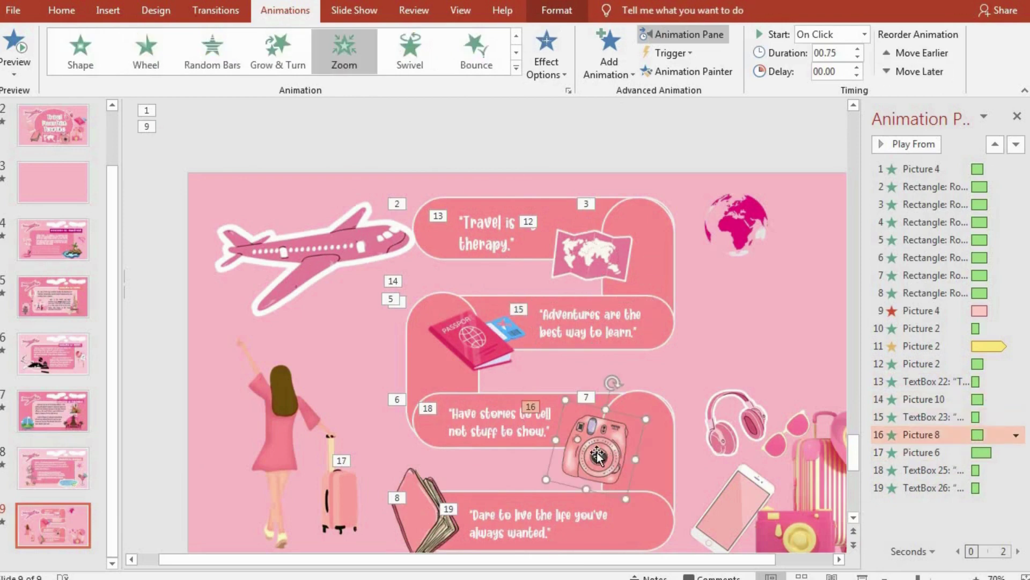
left_click(513, 422)
left_click_drag(924, 457, 924, 452)
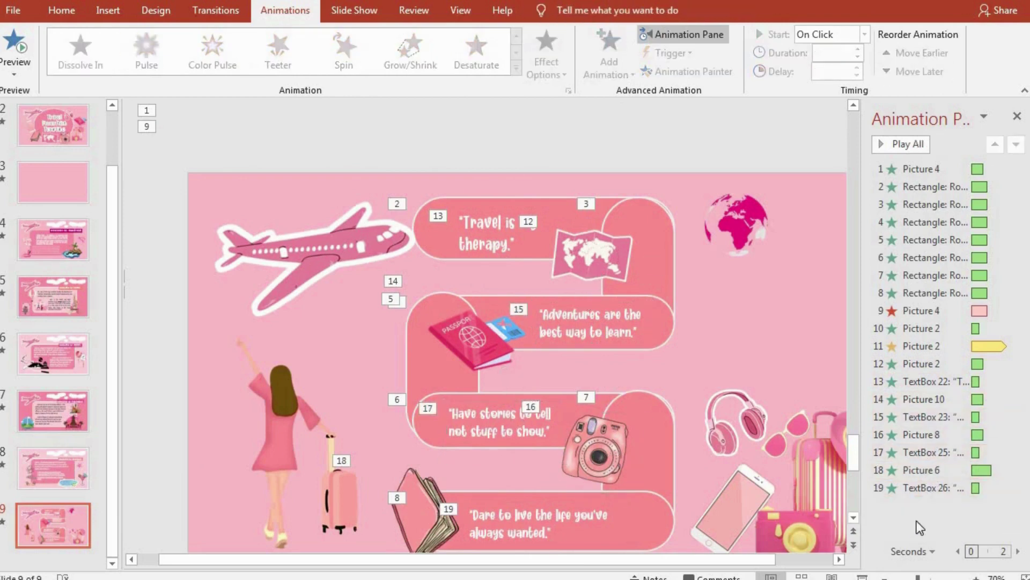
- Give the headphones, sunglasses and phone pictures one shared 1-second Fade entrance, as animation 20
left_click(739, 414)
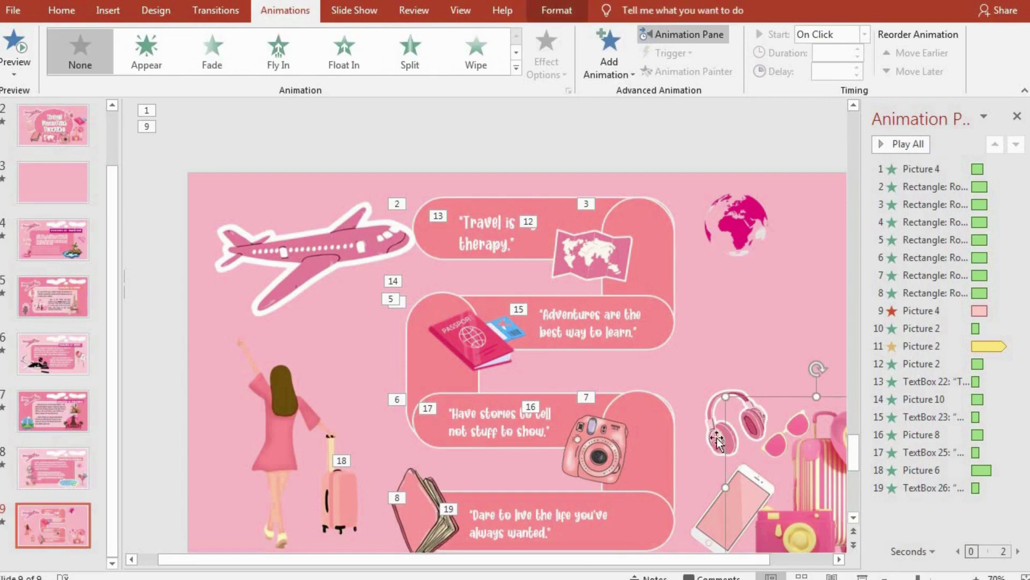
left_click(709, 511, "ctrl")
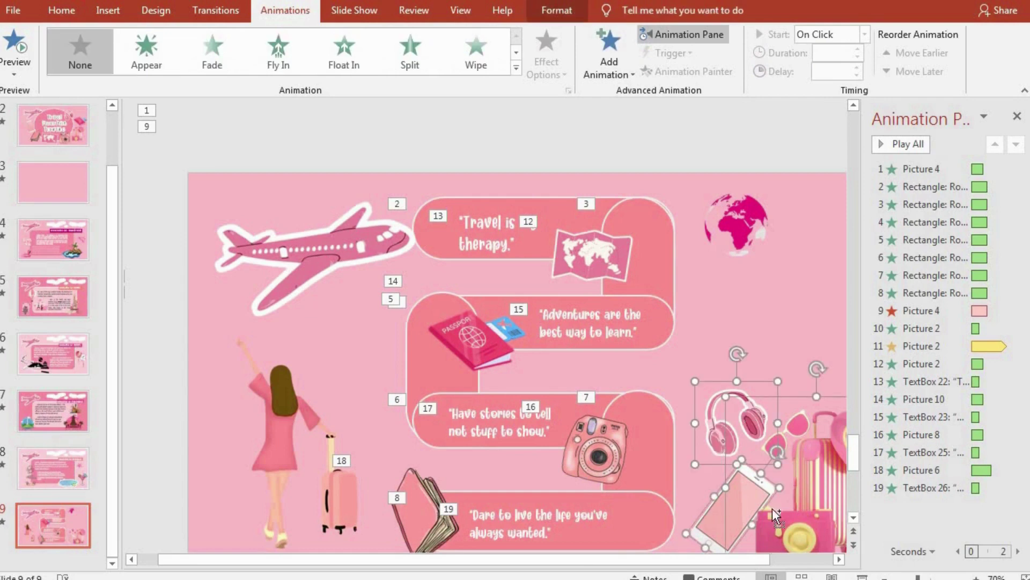
left_click(410, 59)
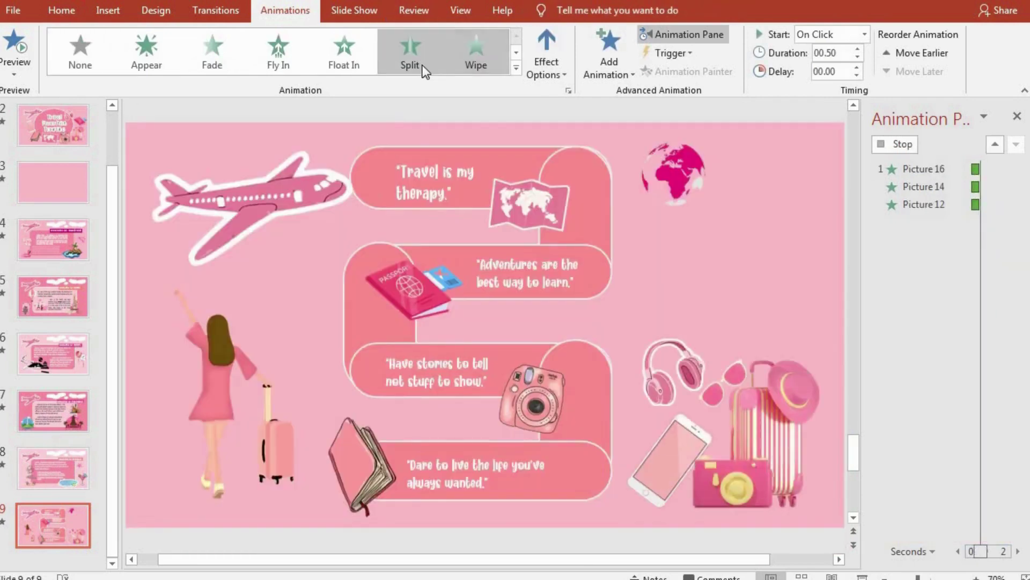
left_click(475, 54)
left_click(546, 59)
left_click(595, 182)
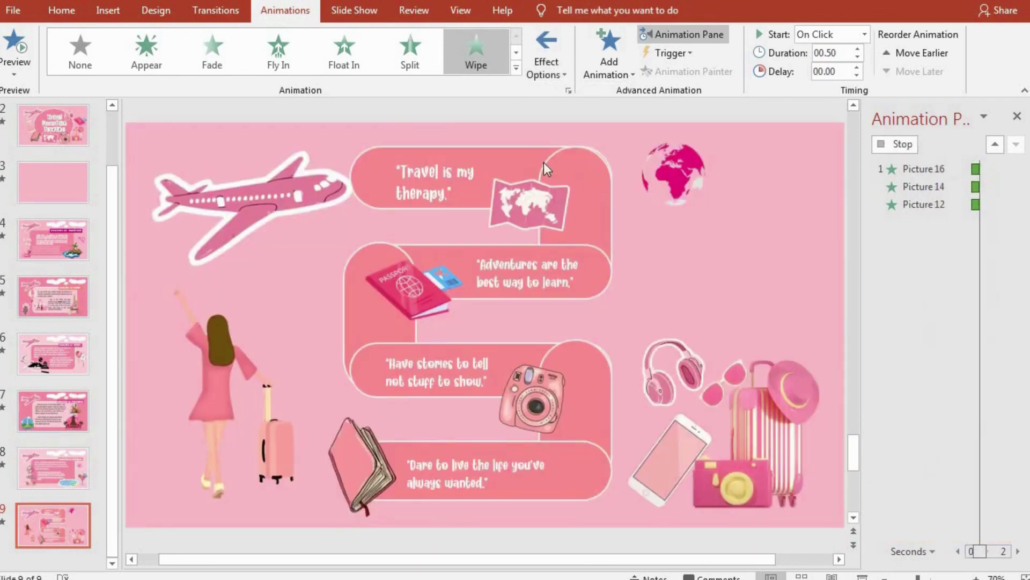
left_click(516, 68)
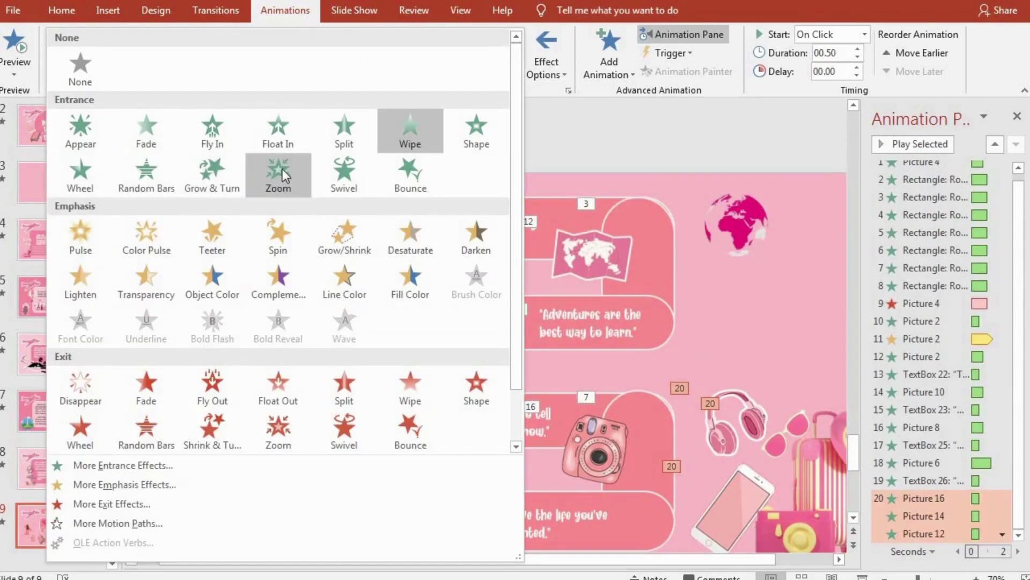
left_click(157, 135)
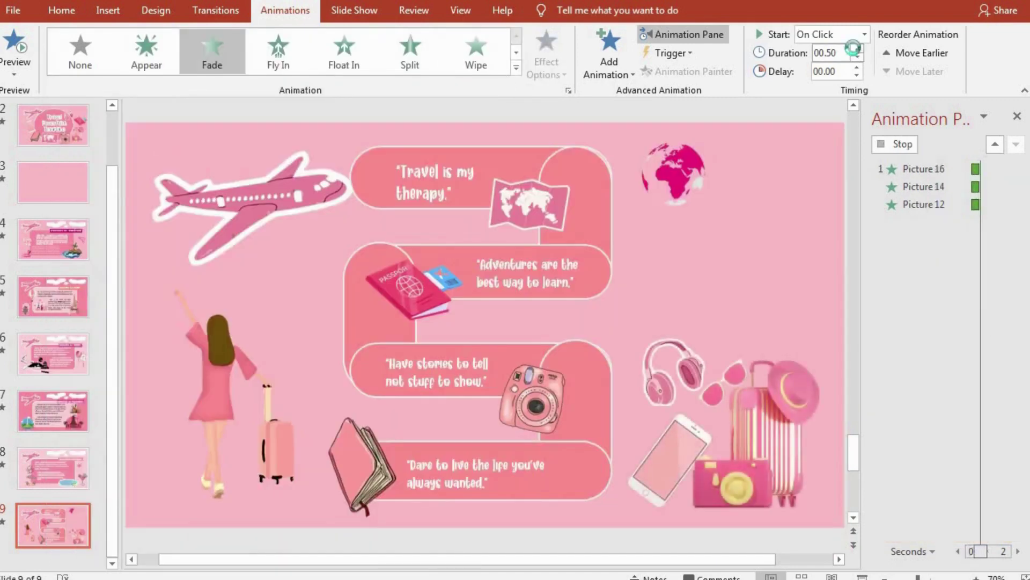
left_click(857, 49)
left_click(734, 426)
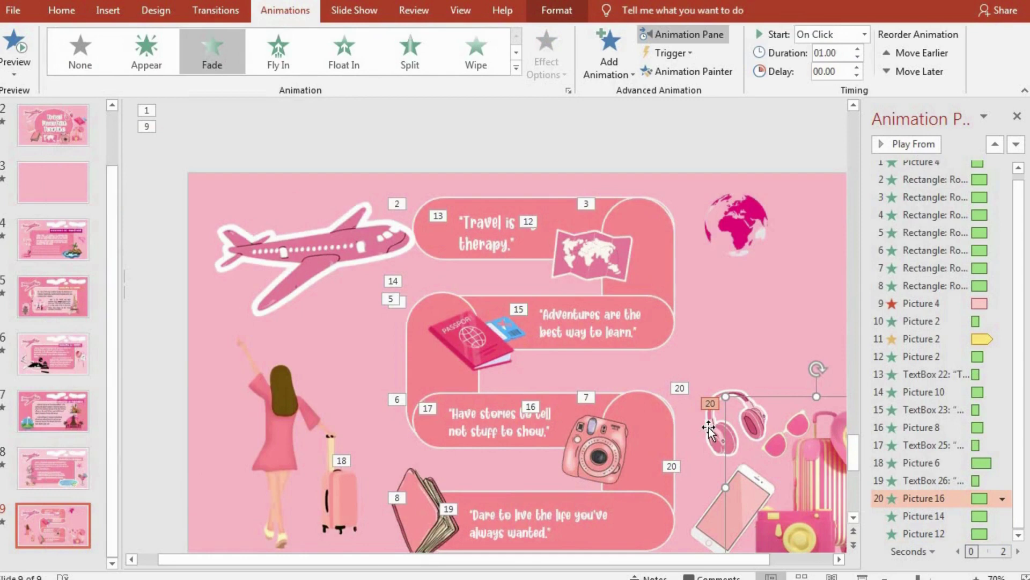
left_click(759, 281)
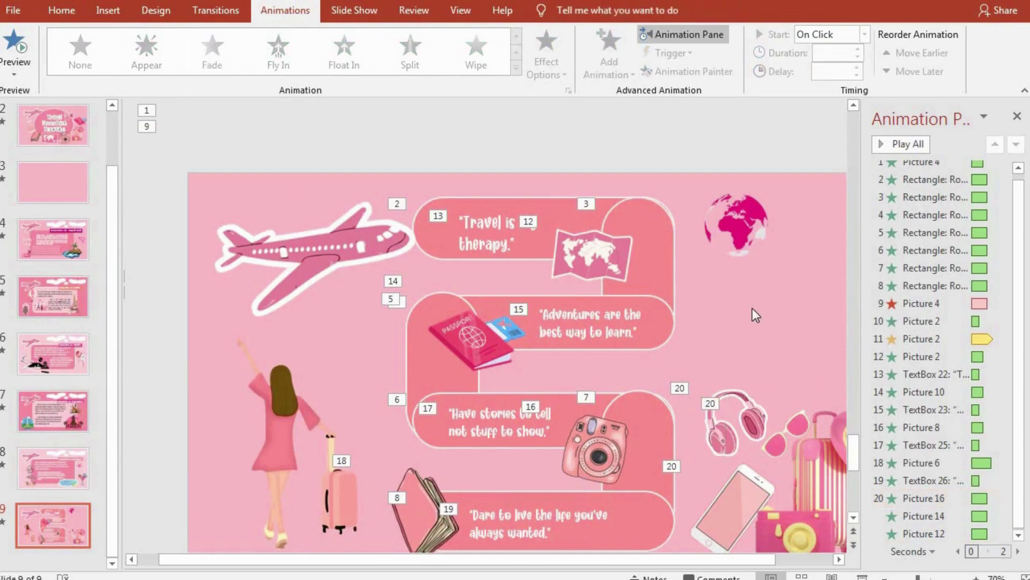
- Give the globe picture a Fade entrance
left_click(744, 231)
left_click(516, 66)
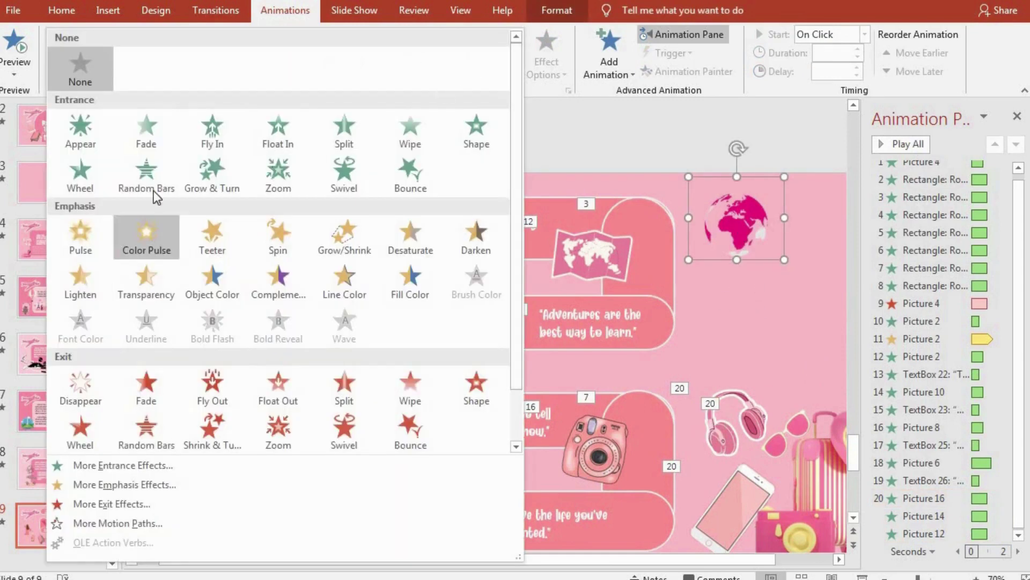
left_click(153, 139)
left_click(606, 62)
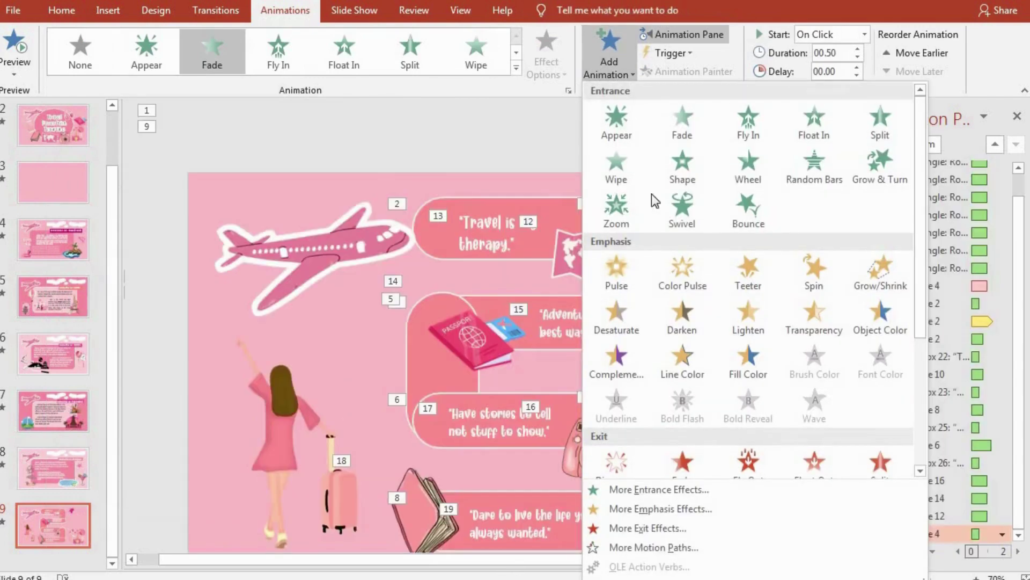
left_click(672, 490)
left_click(587, 440)
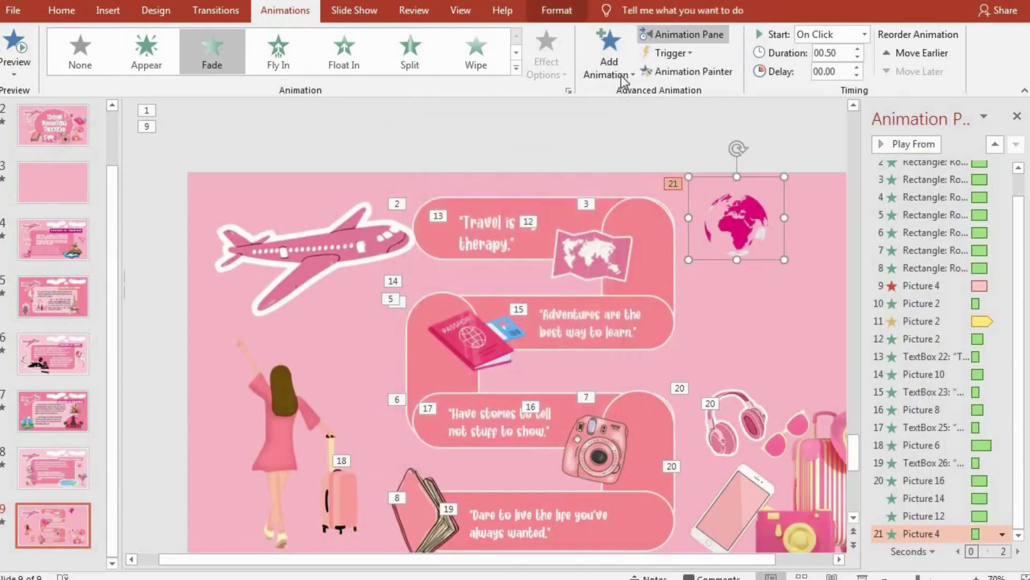
- Add a 3-second Teeter emphasis to the globe, repeating until the end of the slide
left_click(612, 65)
left_click(748, 271)
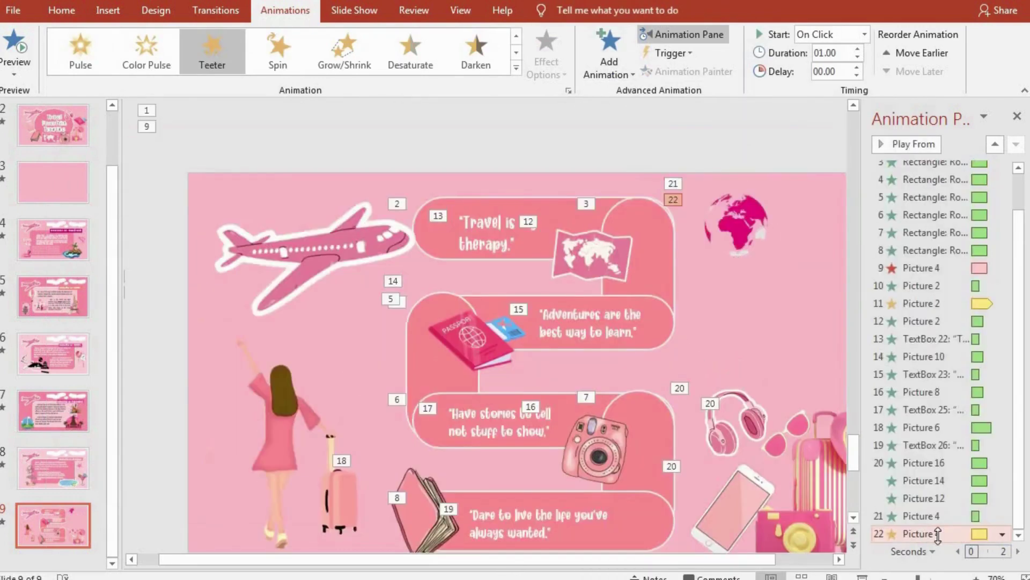
left_click(913, 515)
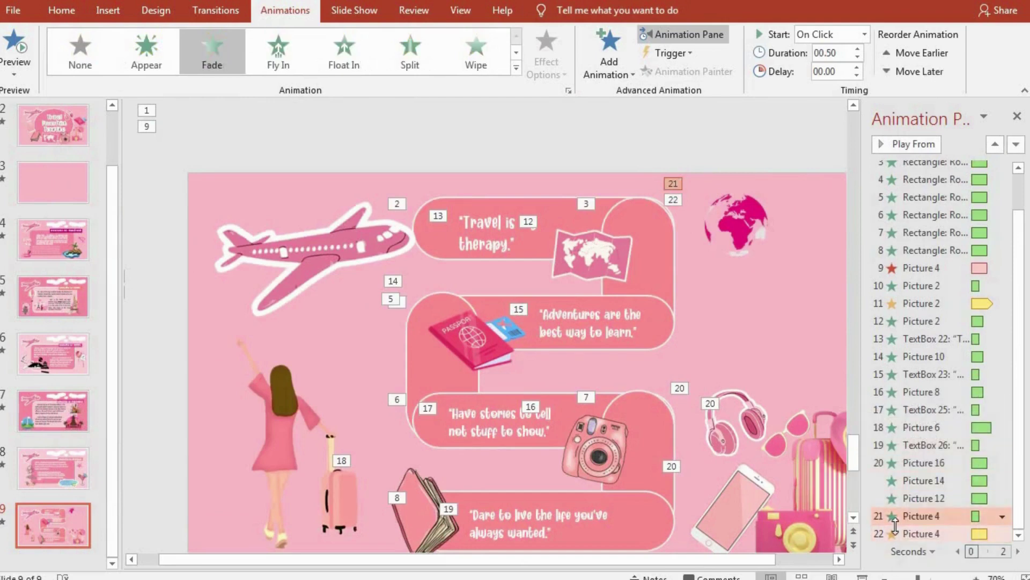
right_click(900, 533)
left_click(909, 460)
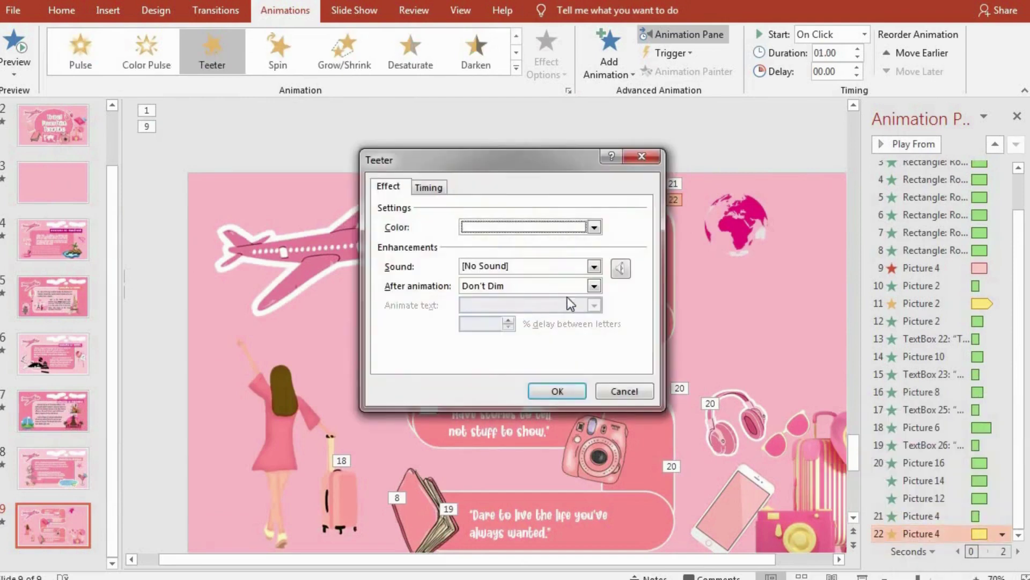
left_click(442, 191)
left_click(556, 268)
left_click(518, 359)
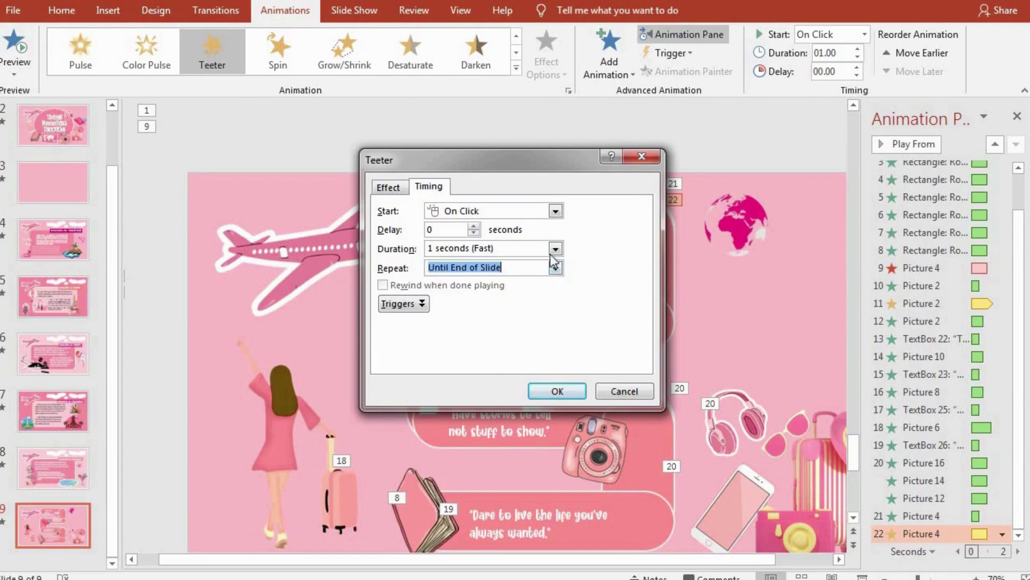
left_click(555, 247)
left_click(516, 285)
left_click(540, 389)
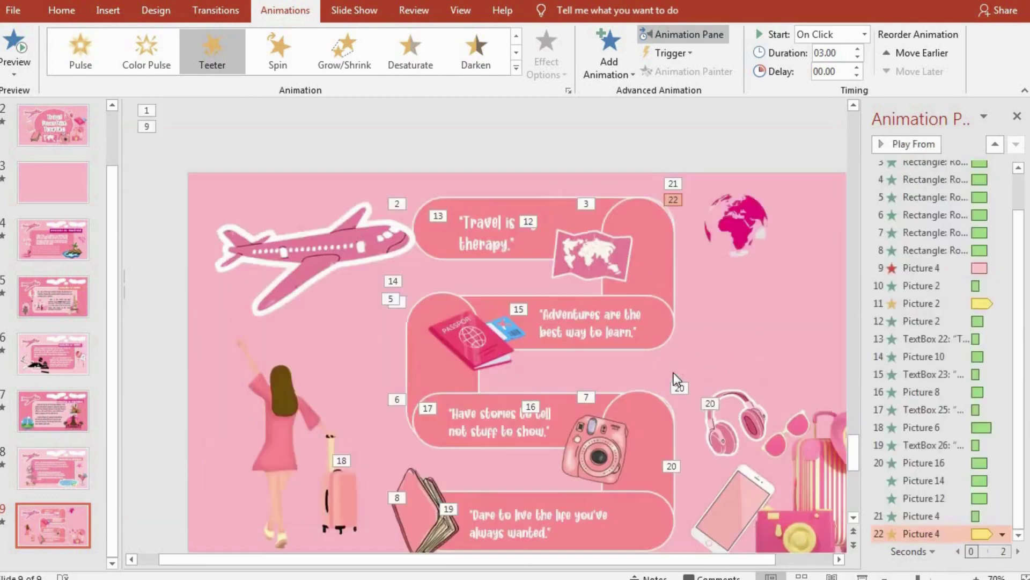
- Add a Teeter emphasis to the headphones, sunglasses and phone, then replay all the slide's animations
left_click(719, 429)
left_click(787, 430, "shift")
left_click(733, 505, "shift")
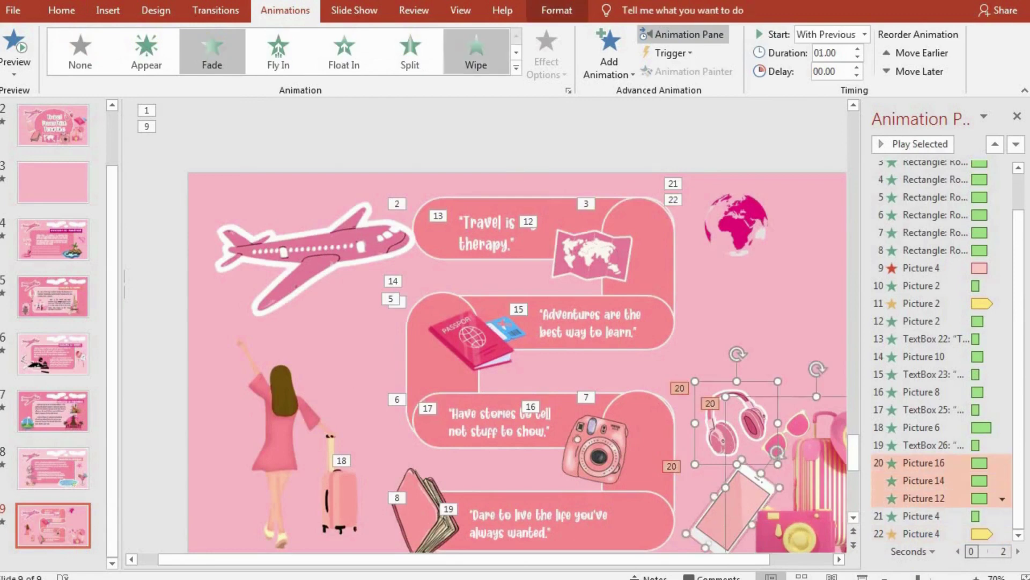
left_click(606, 67)
left_click(746, 278)
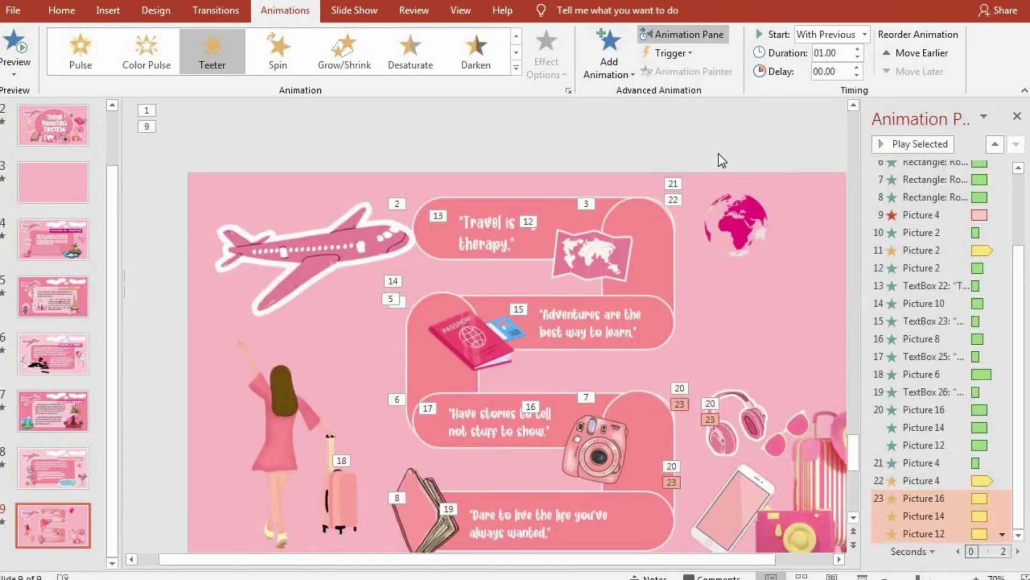
left_click(849, 247)
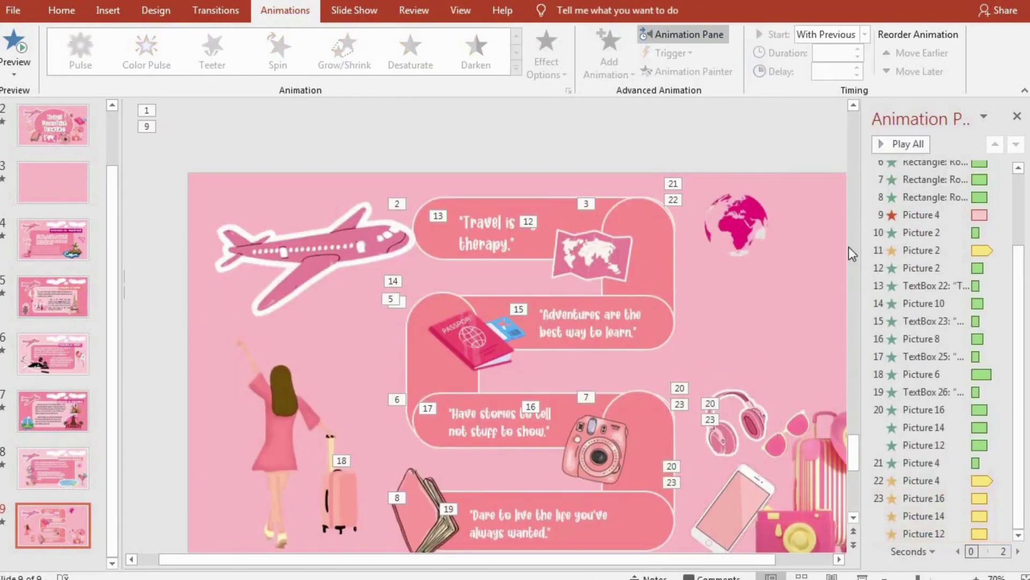
left_click(906, 142)
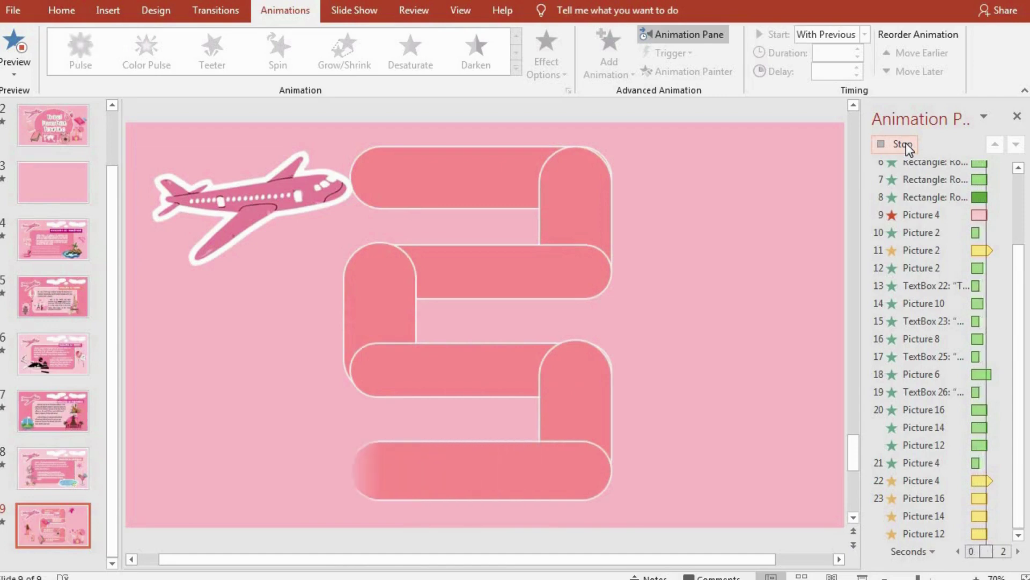
- Move the globe's Fly Out exit to the end and the globe and accessory animations up after animation 10
left_click(920, 215)
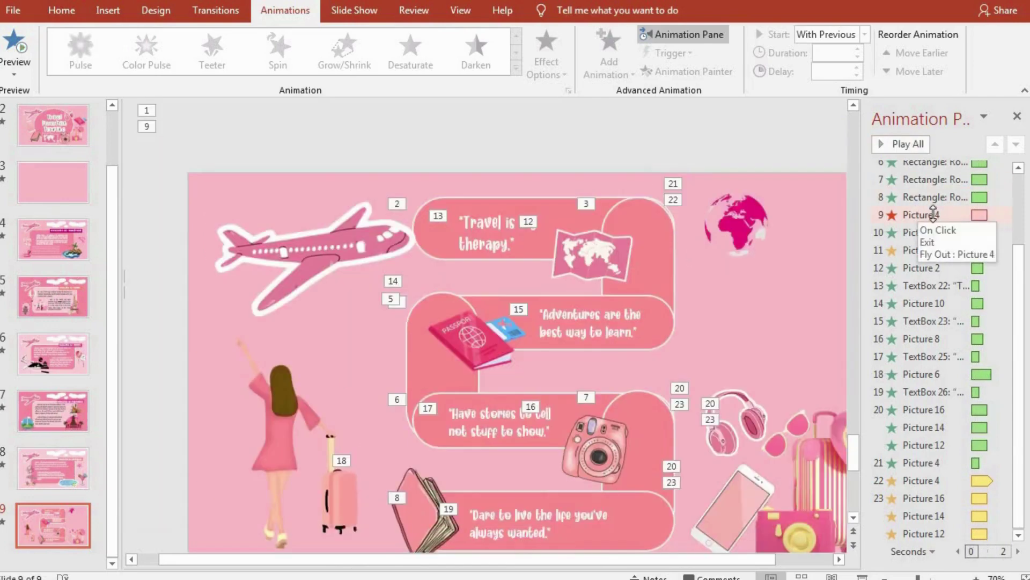
left_click_drag(941, 537, 940, 534)
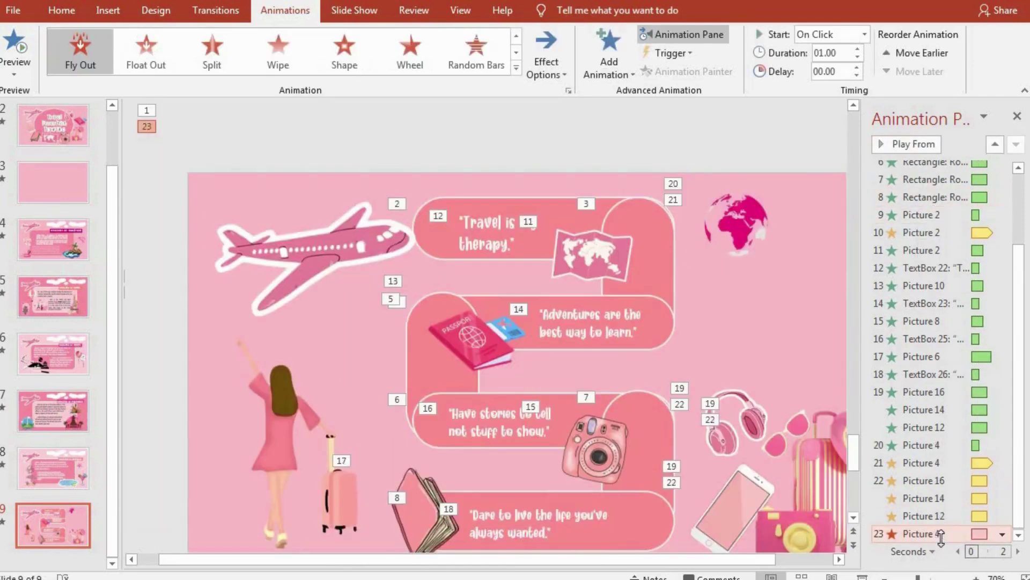
left_click(745, 220)
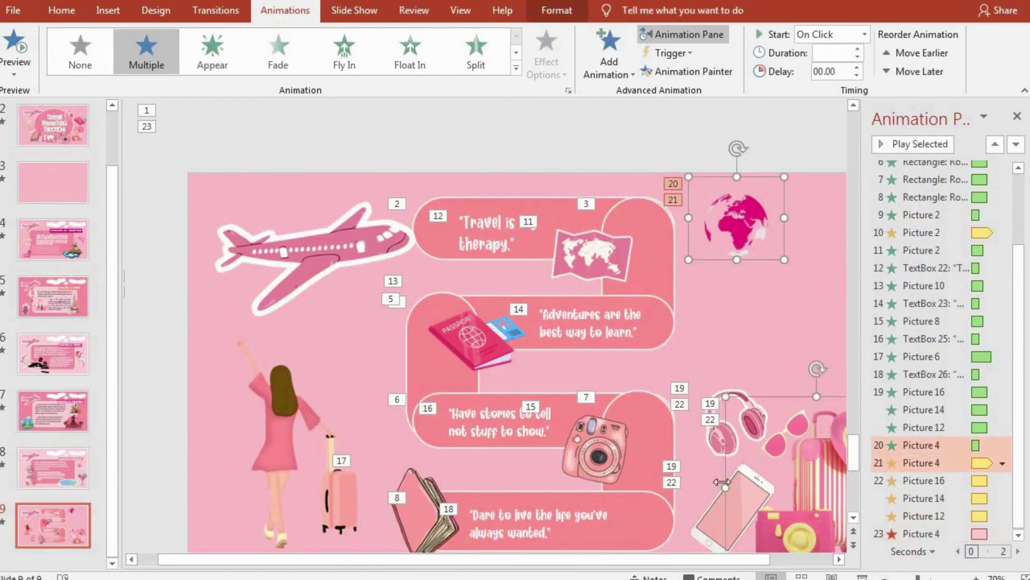
left_click(722, 482, "ctrl")
left_click(716, 442, "ctrl")
left_click(817, 524, "ctrl")
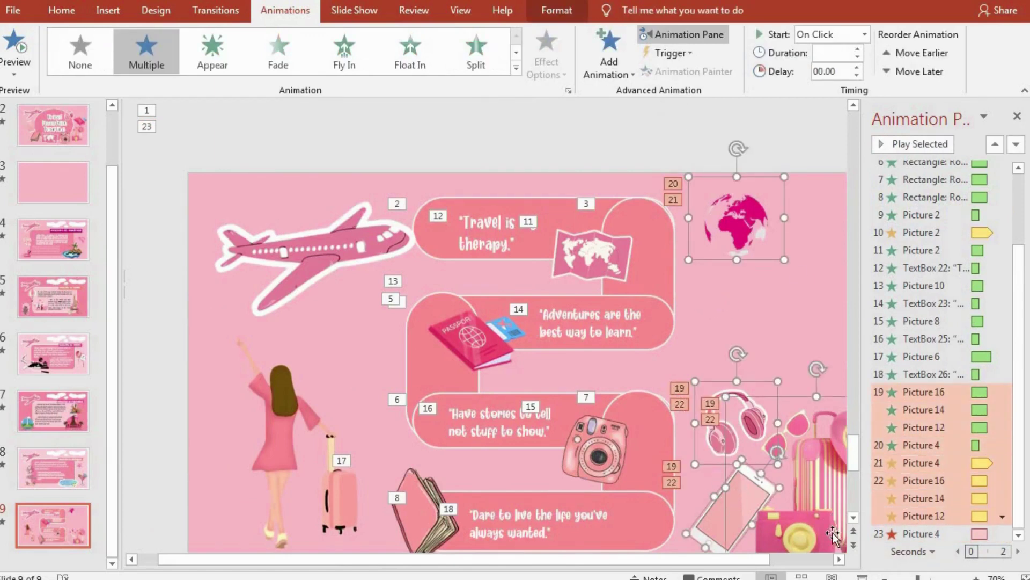
left_click(923, 392)
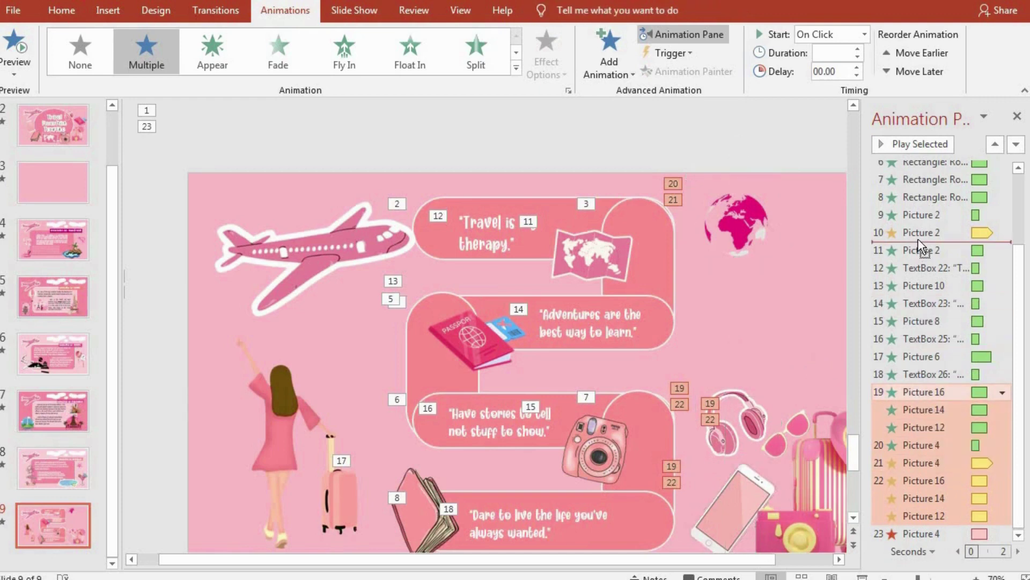
left_click_drag(920, 247, 921, 243)
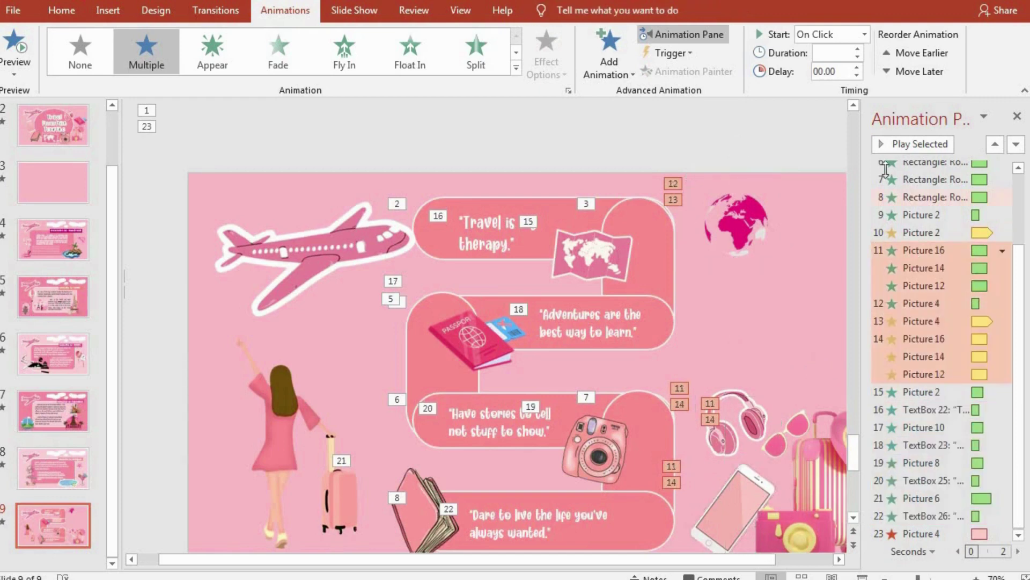
left_click(907, 144)
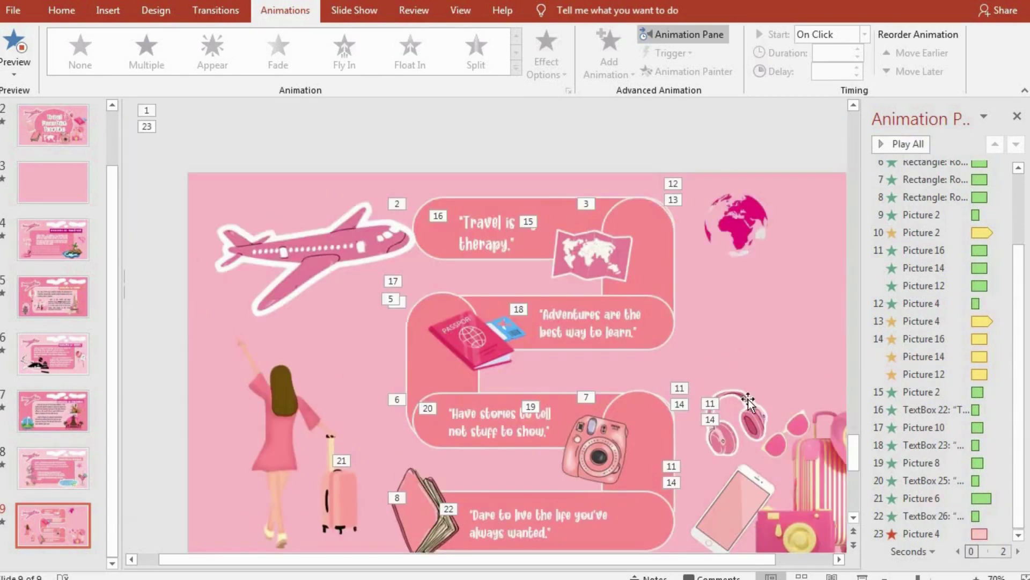
- Select the headphones, phone and suitcase pictures and inspect the Picture 4 animation's timing without changes
left_click(741, 430)
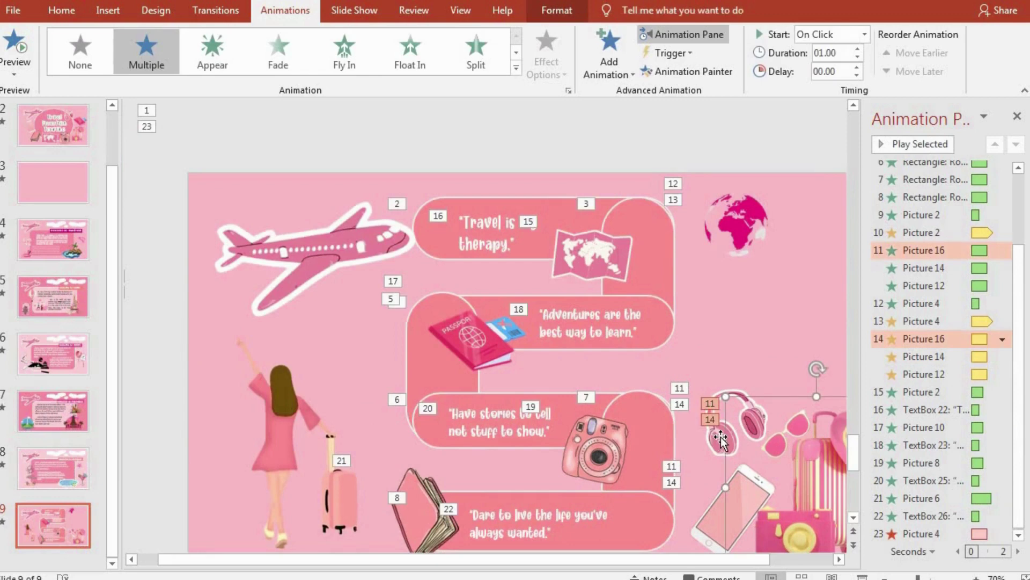
left_click(720, 440)
left_click(727, 523, "shift")
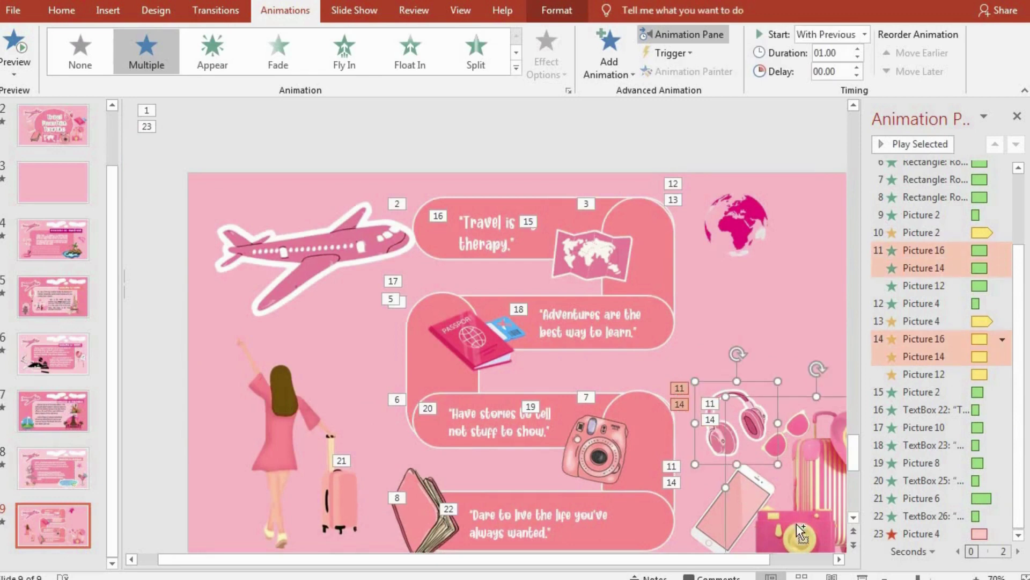
left_click(708, 531, "shift")
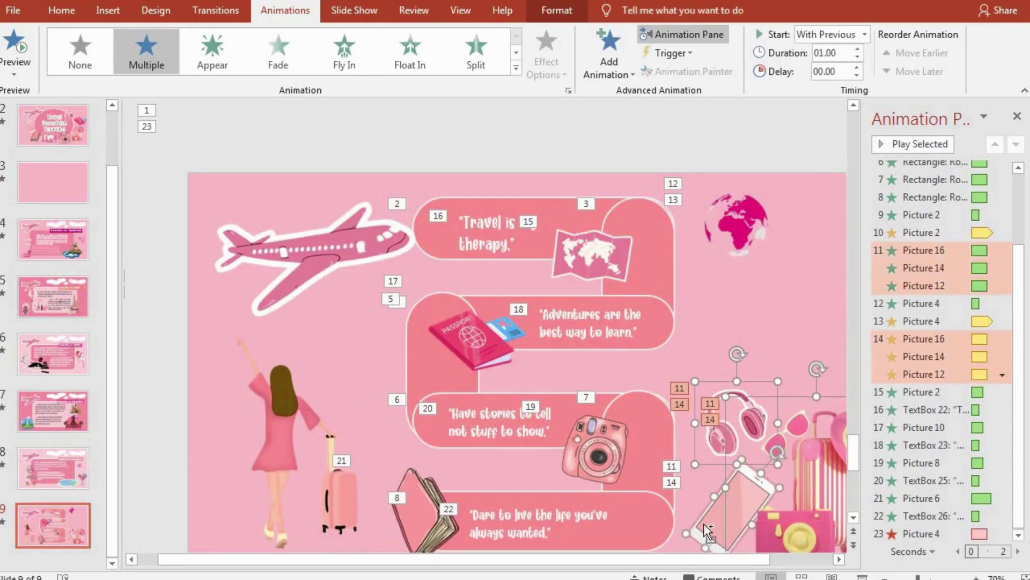
left_click(924, 305)
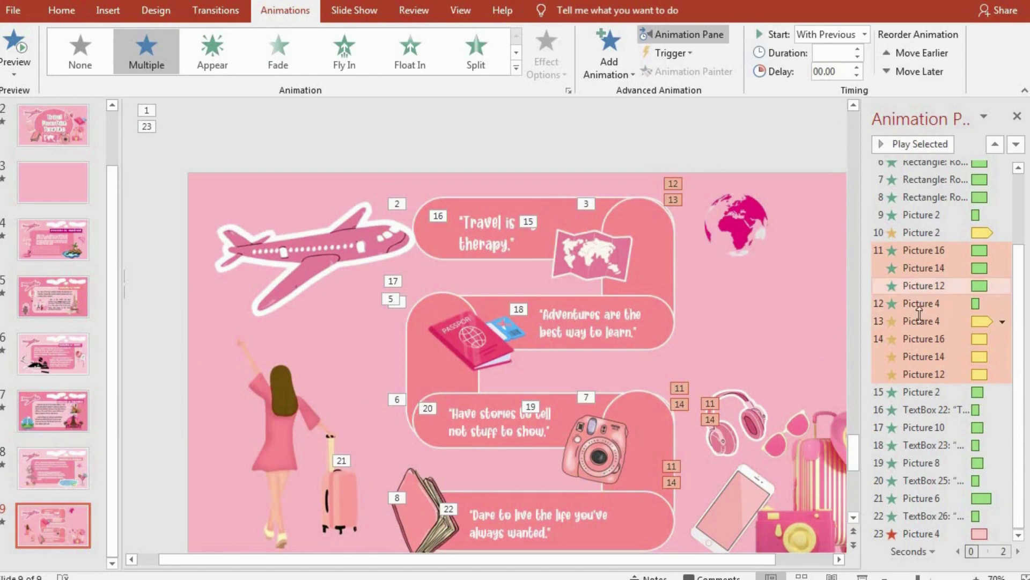
left_click(1002, 286)
left_click(907, 368)
left_click(429, 186)
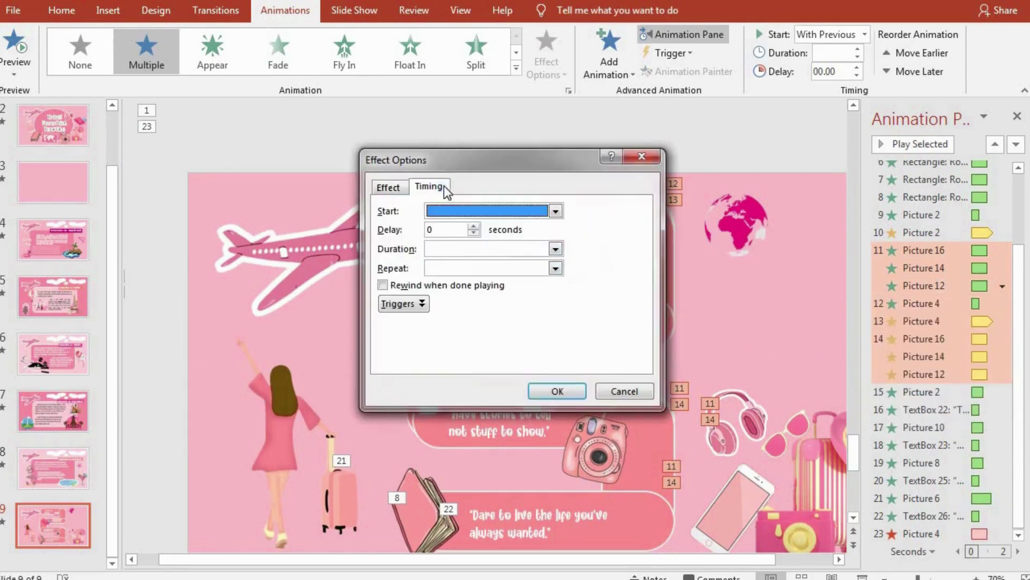
left_click(625, 396)
- Set the Picture 14 and Picture 12 Teeter animations' duration to 2 seconds (Medium)
left_click(923, 356)
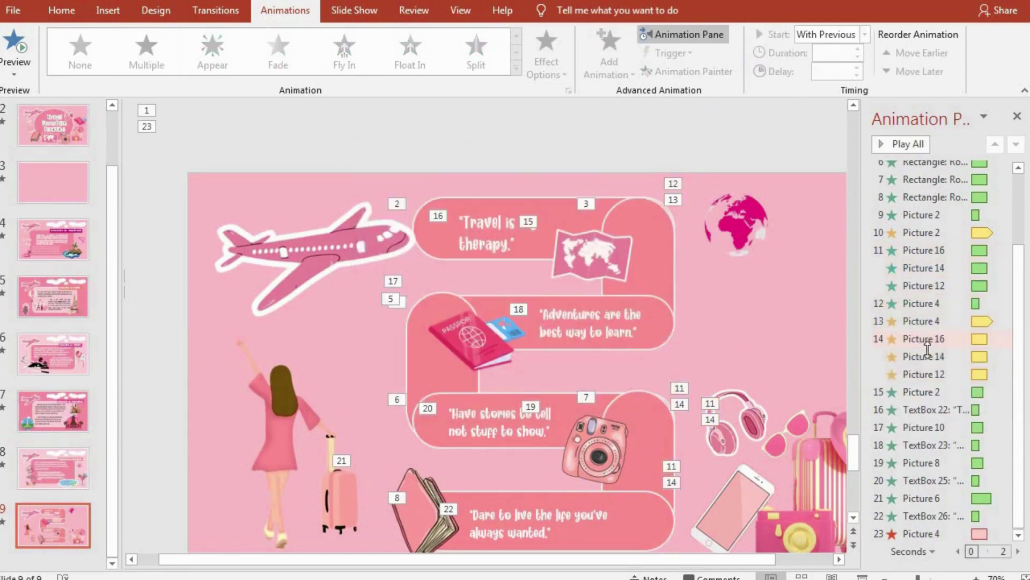
left_click(923, 374, "shift")
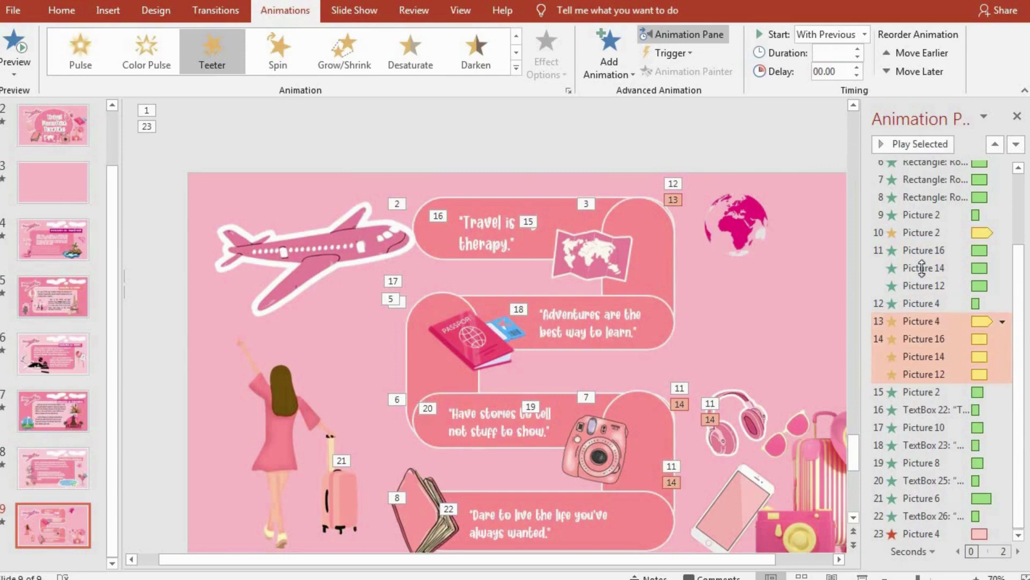
right_click(920, 339)
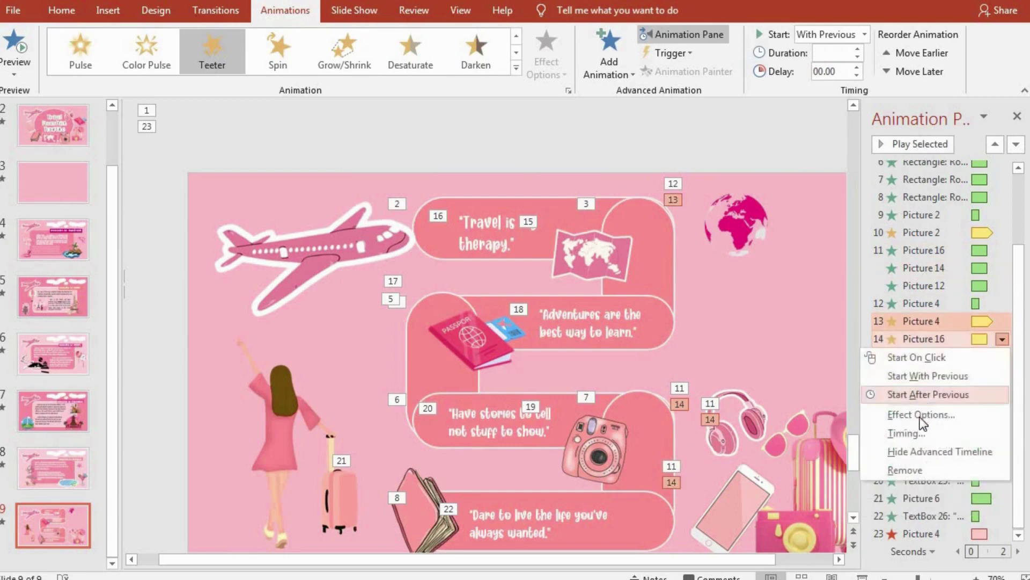
left_click(918, 432)
left_click(553, 249)
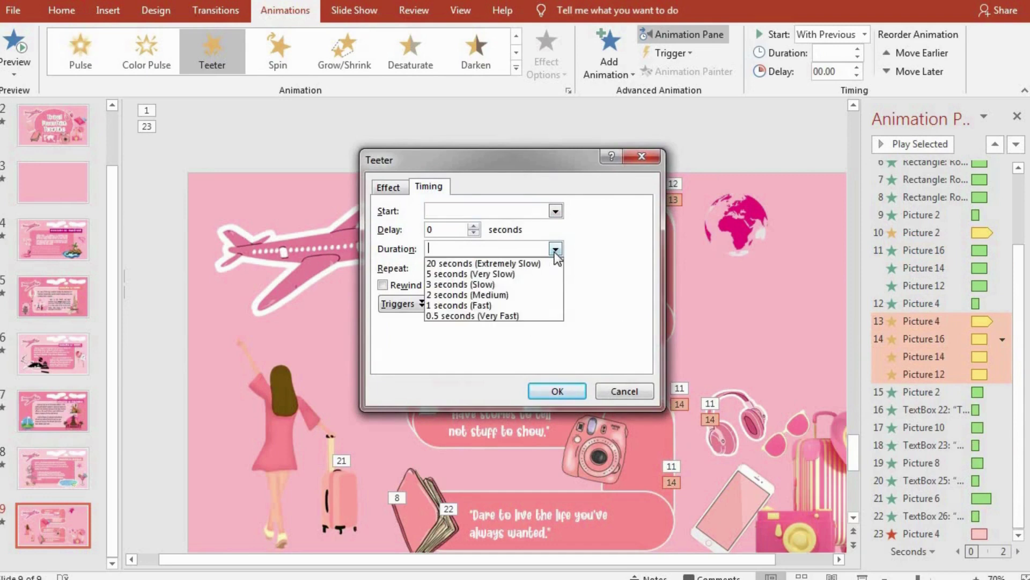
left_click(559, 391)
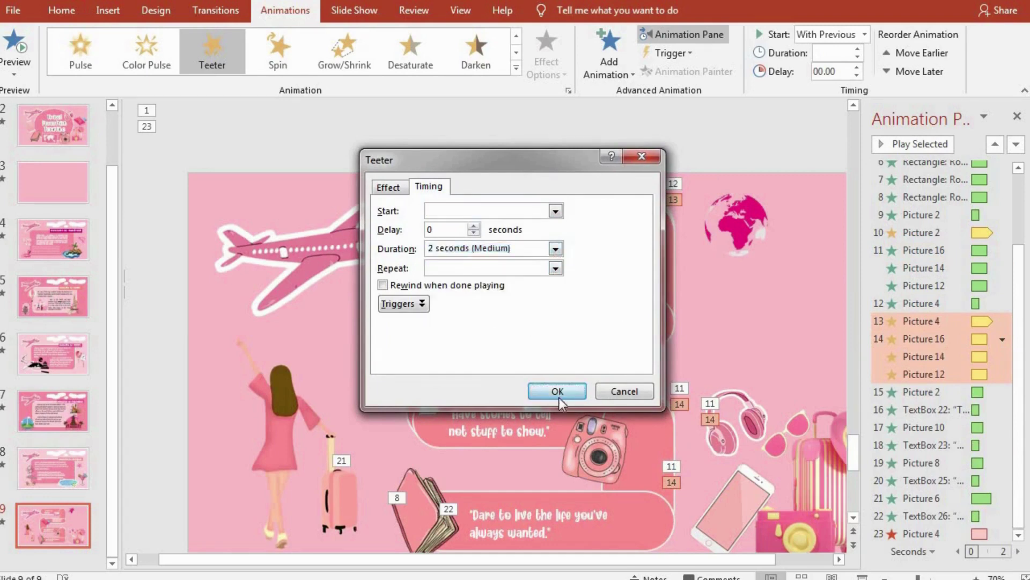
left_click(559, 396)
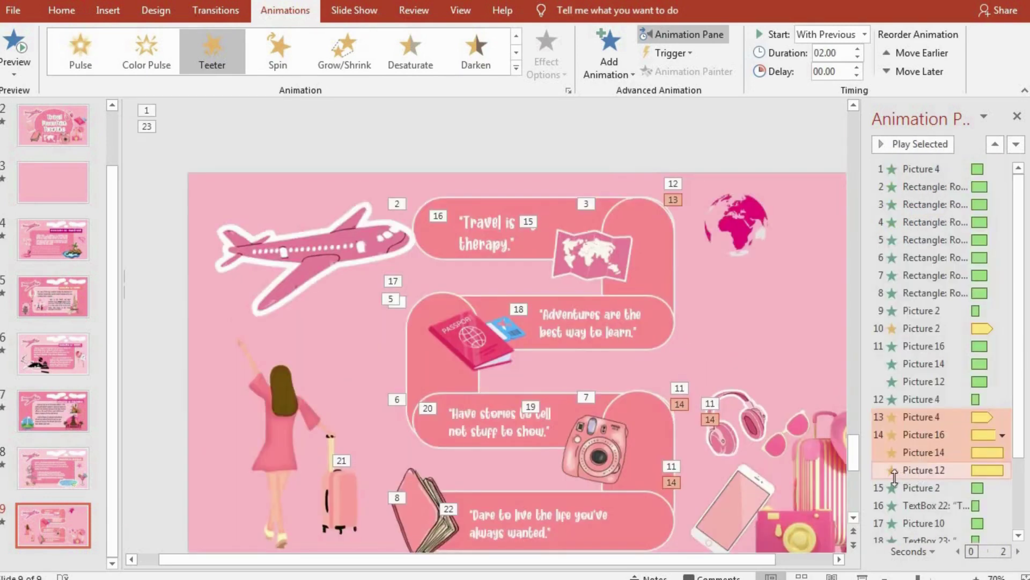
- Deselect the pictures and play the slide's full animation sequence
left_click(717, 510)
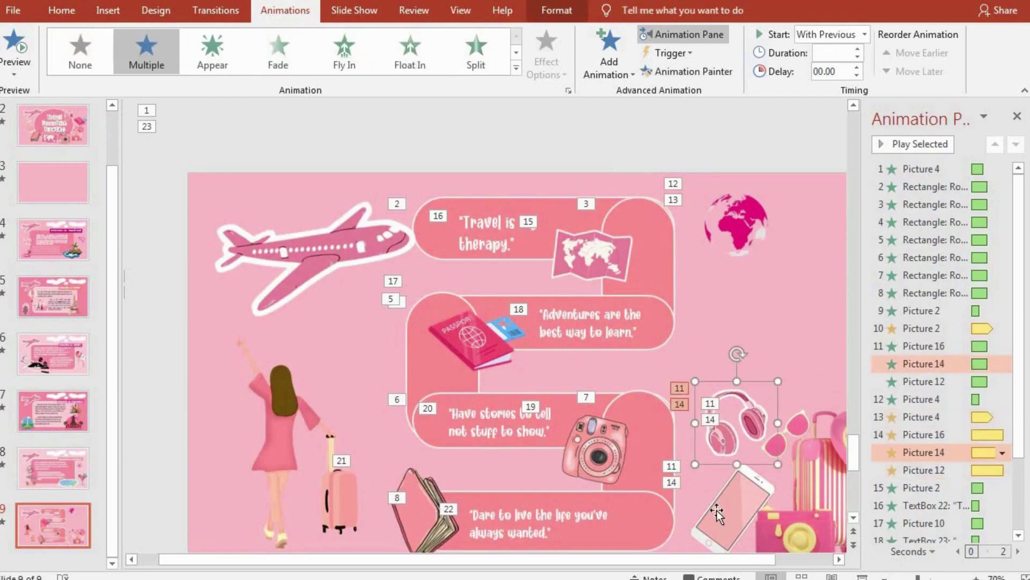
left_click(771, 144)
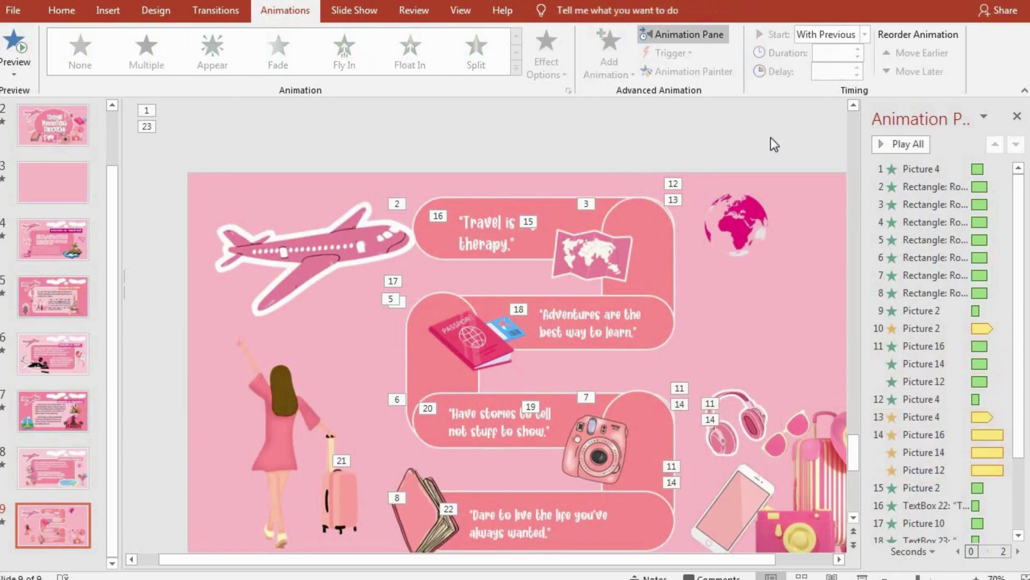
left_click(905, 145)
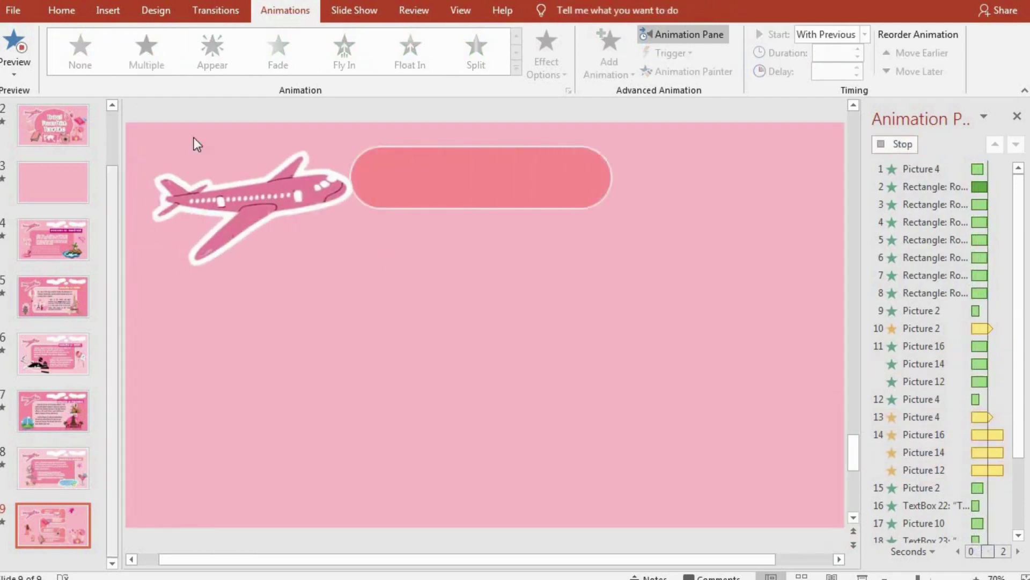
left_click(204, 108)
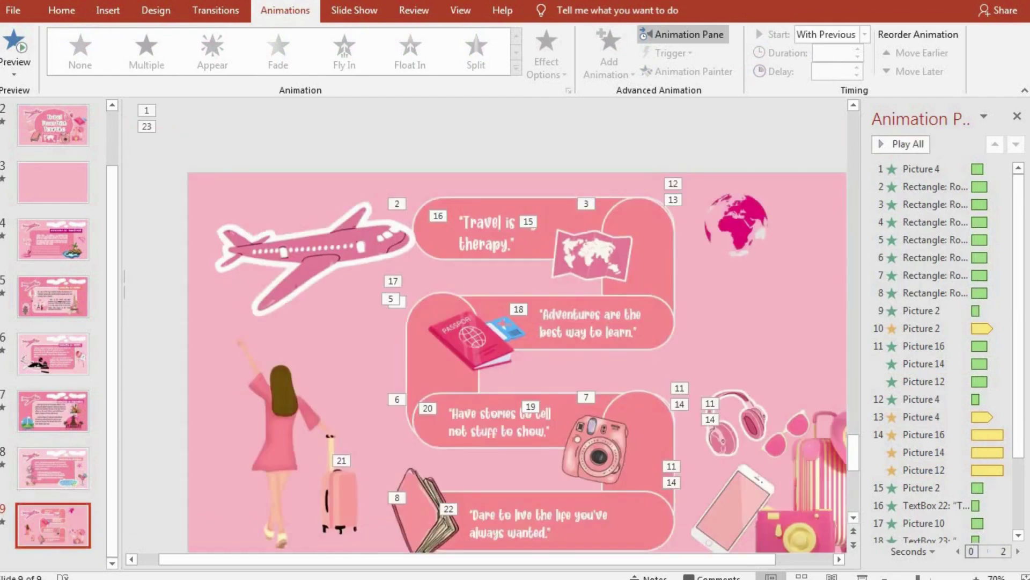
- Duplicate the slide 9 path slide
right_click(39, 536)
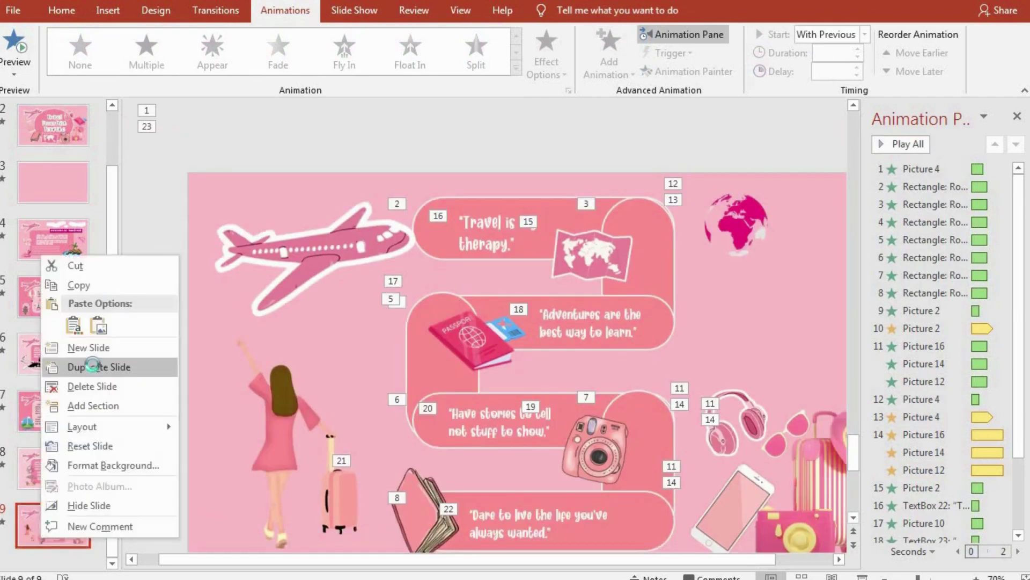
left_click(93, 366)
left_click(330, 181)
left_click(216, 12)
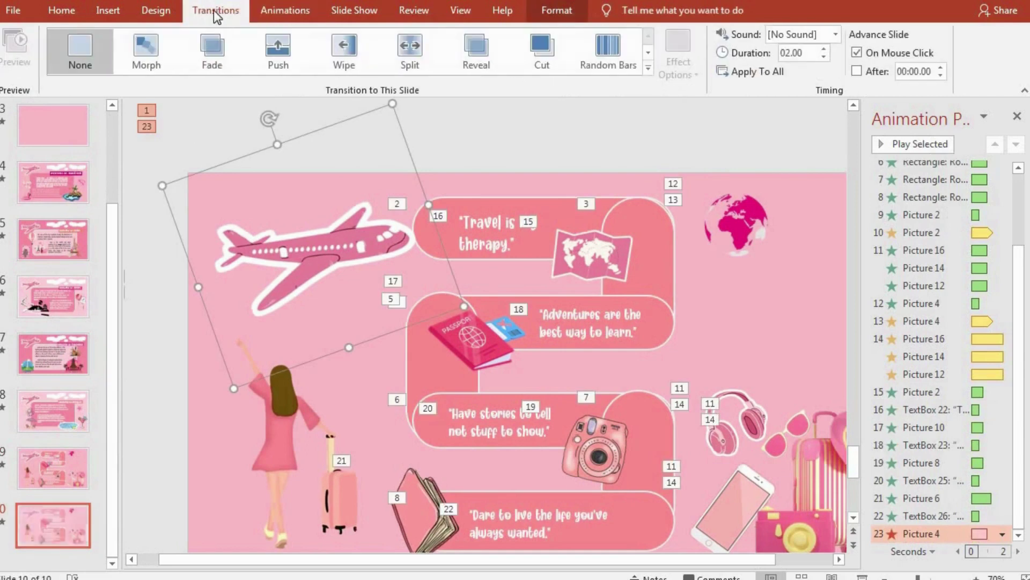
left_click(533, 130)
- Expand the transitions gallery and scroll through it to find Morph
left_click(649, 68)
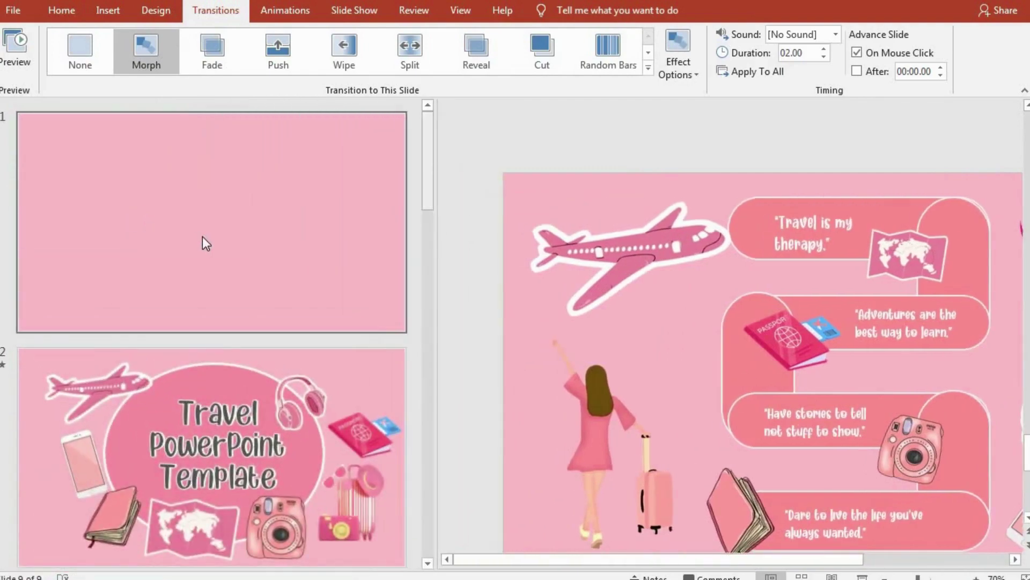
scroll(202, 236, "down", 3)
scroll(202, 236, "down", 3)
scroll(202, 236, "down", 3)
scroll(202, 237, "down", 3)
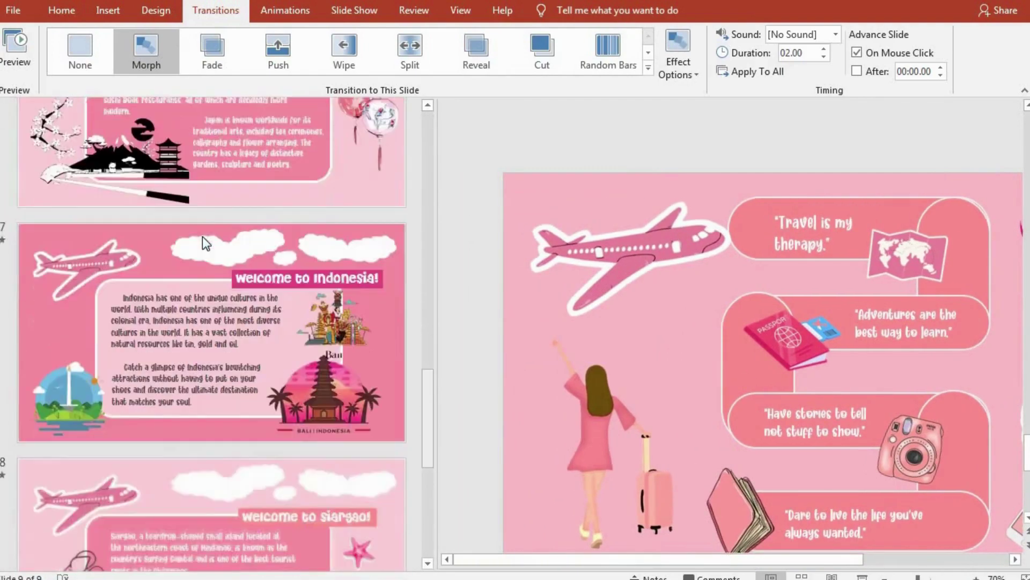
scroll(202, 237, "down", 3)
scroll(201, 236, "down", 2)
scroll(202, 236, "up", 10)
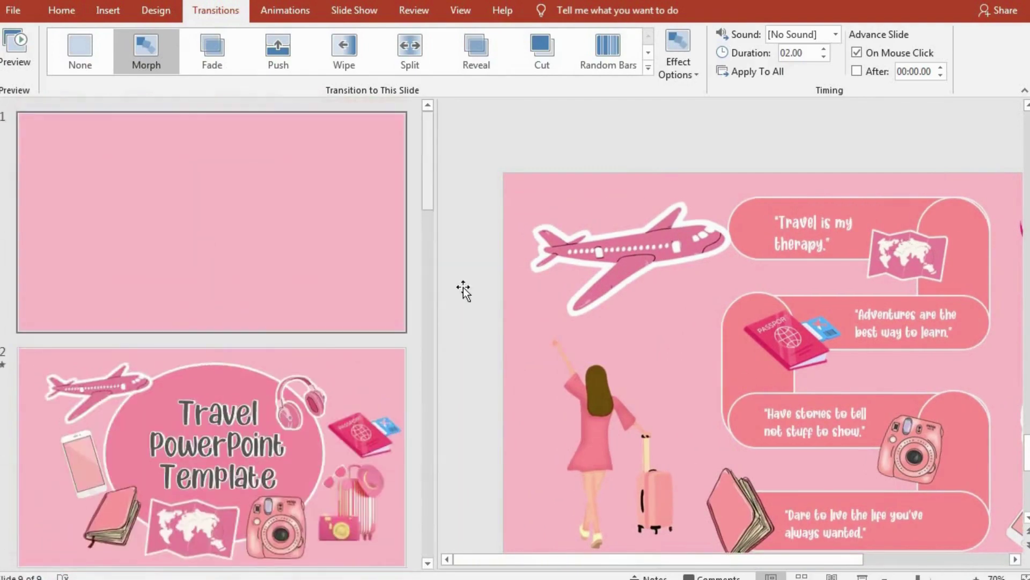
scroll(462, 287, "up", 2, "ctrl")
scroll(410, 271, "down", 4, "ctrl")
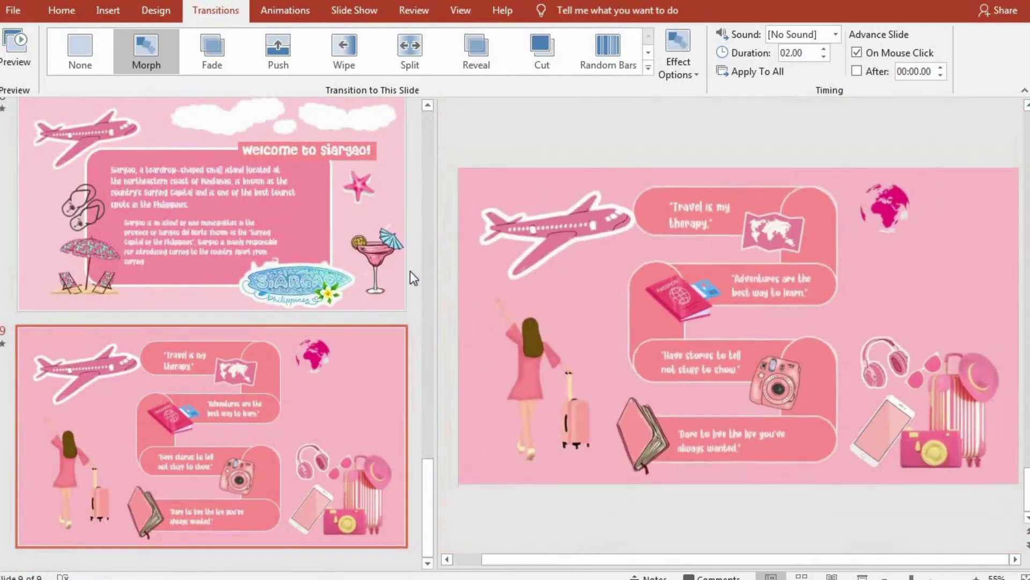
scroll(417, 247, "up", 1)
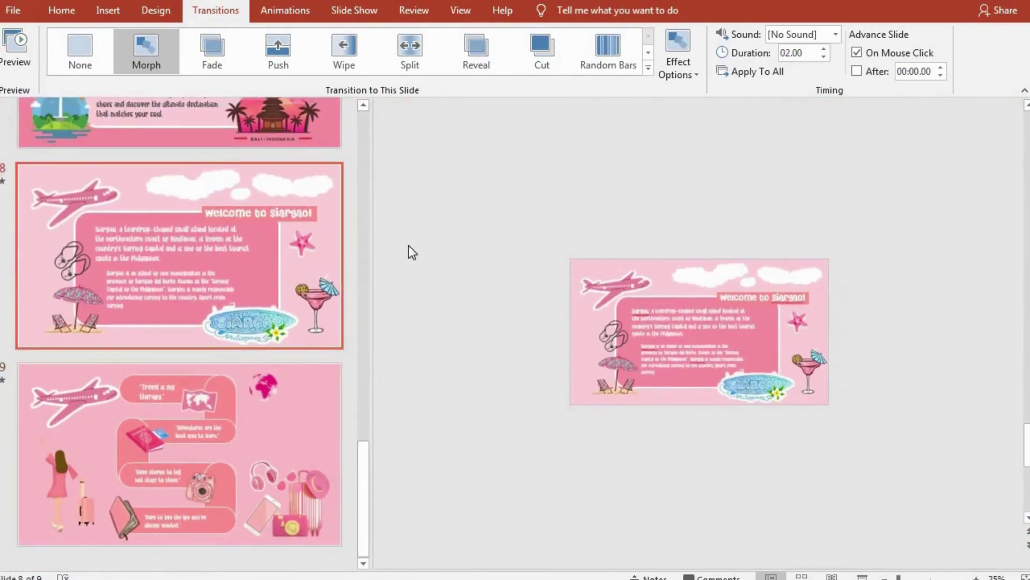
scroll(146, 169, "down", 1, "ctrl")
scroll(381, 314, "up", 1, "ctrl")
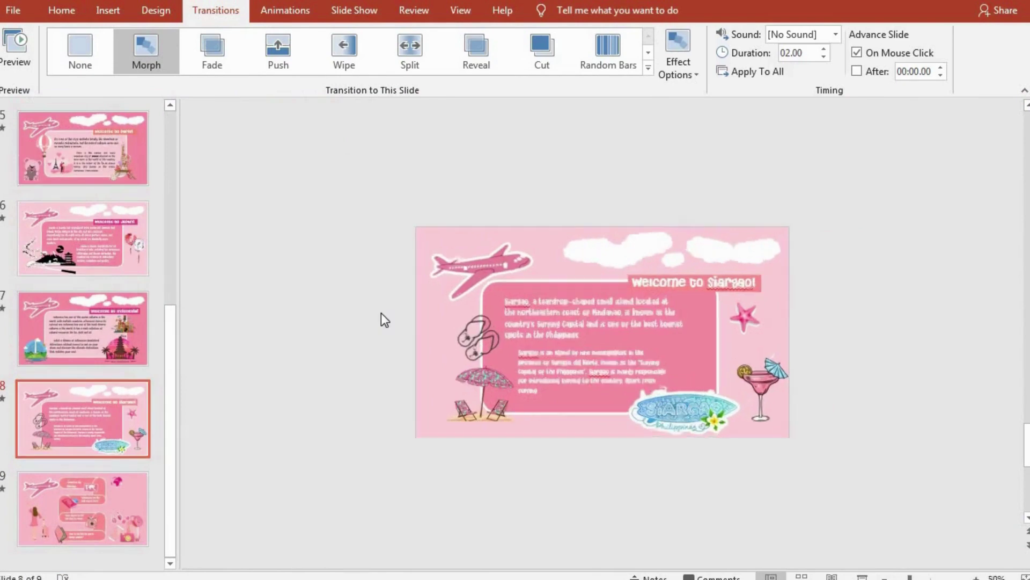
scroll(381, 313, "up", 4, "ctrl")
scroll(104, 201, "up", 5)
- Step through slides 1 to 9 to check each slide's transition
left_click(105, 183)
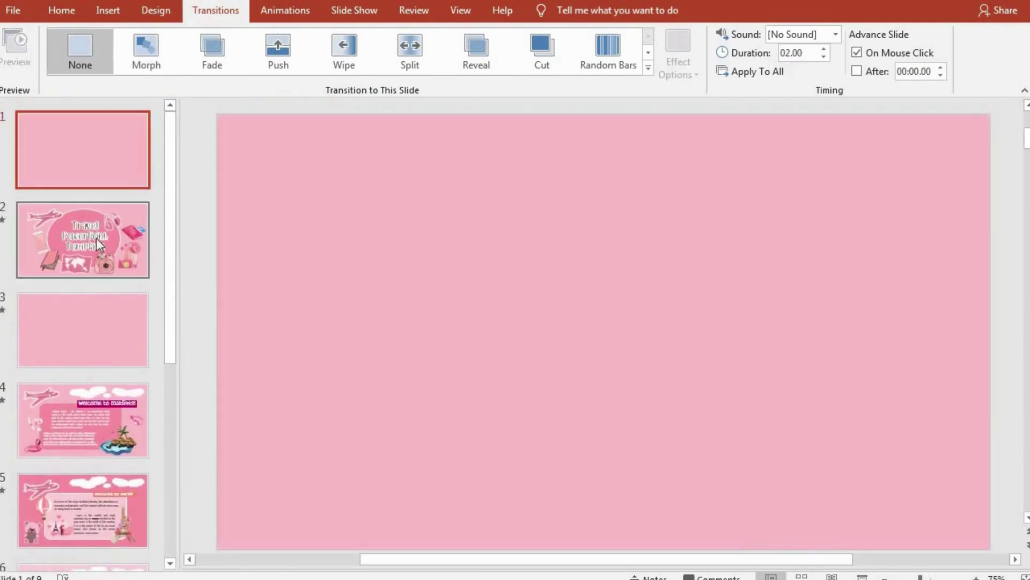
left_click(100, 252)
left_click(94, 322)
left_click(98, 424)
scroll(97, 424, "down", 3)
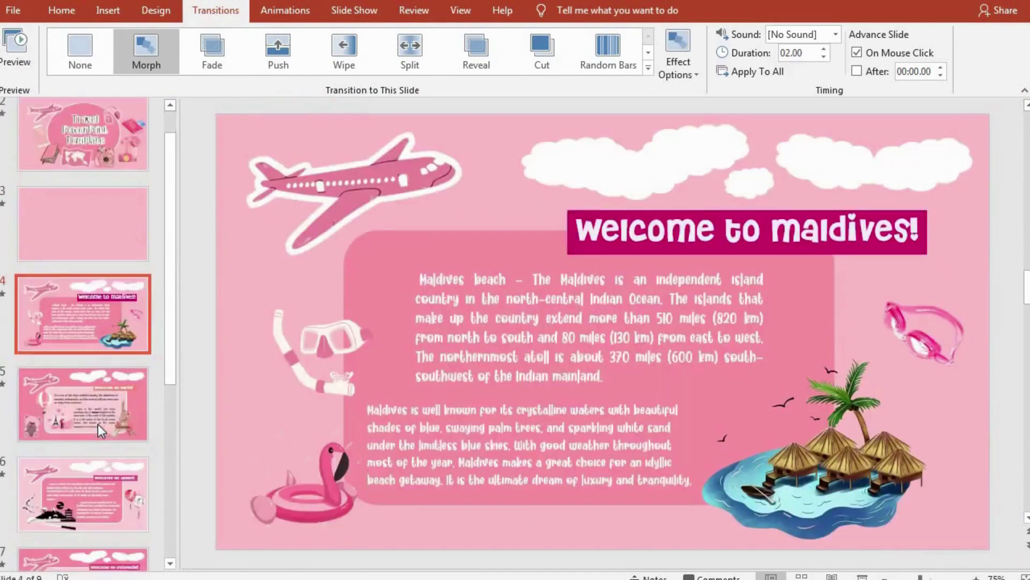
left_click(88, 308)
left_click(93, 432)
scroll(92, 432, "down", 1)
left_click(85, 395)
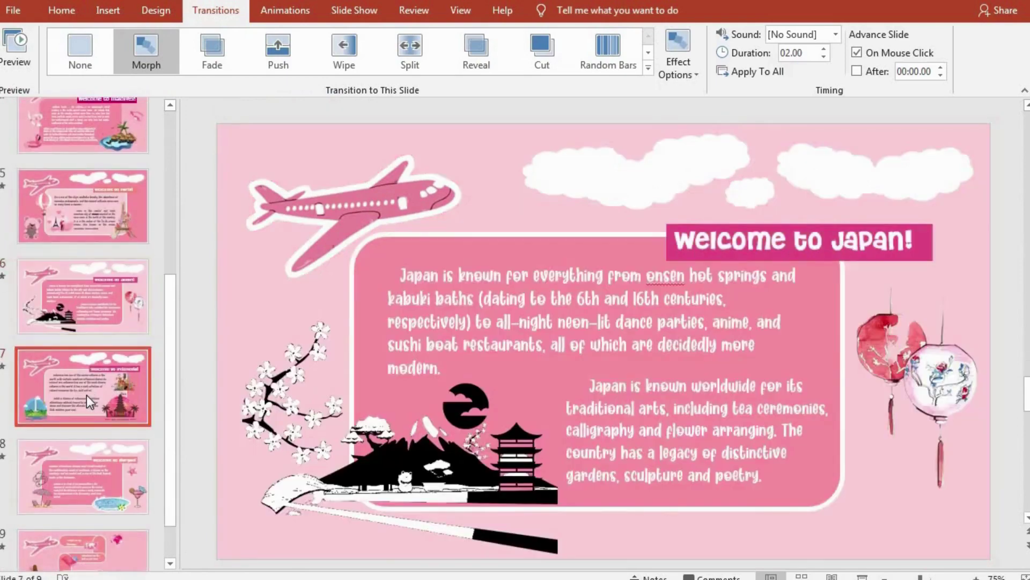
scroll(85, 395, "down", 1)
left_click(86, 395)
left_click(94, 506)
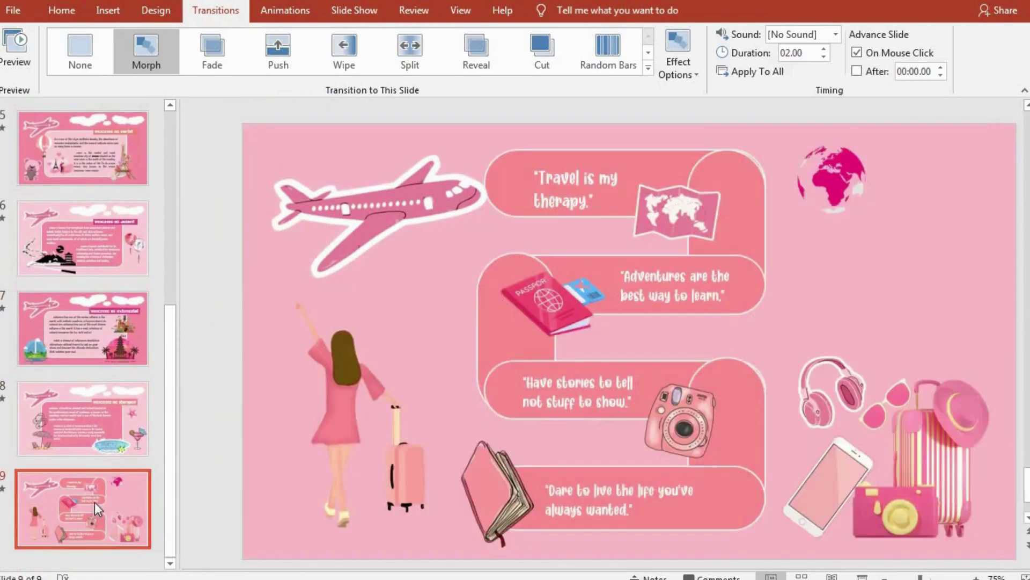
scroll(105, 215, "up", 5)
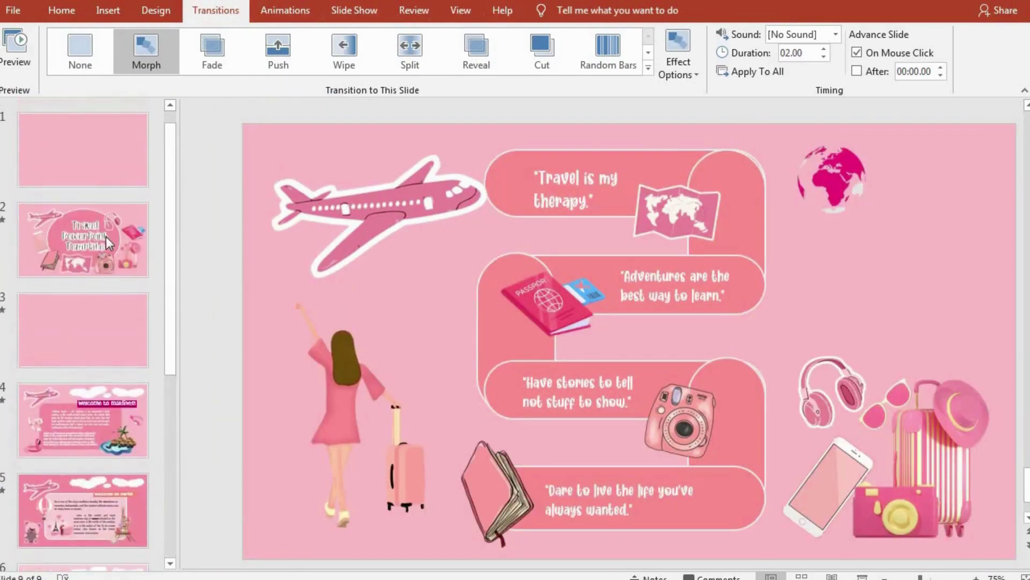
- Preview the Morph transition on the Travel PowerPoint Template title slide
left_click(105, 236)
left_click(263, 8)
left_click(207, 12)
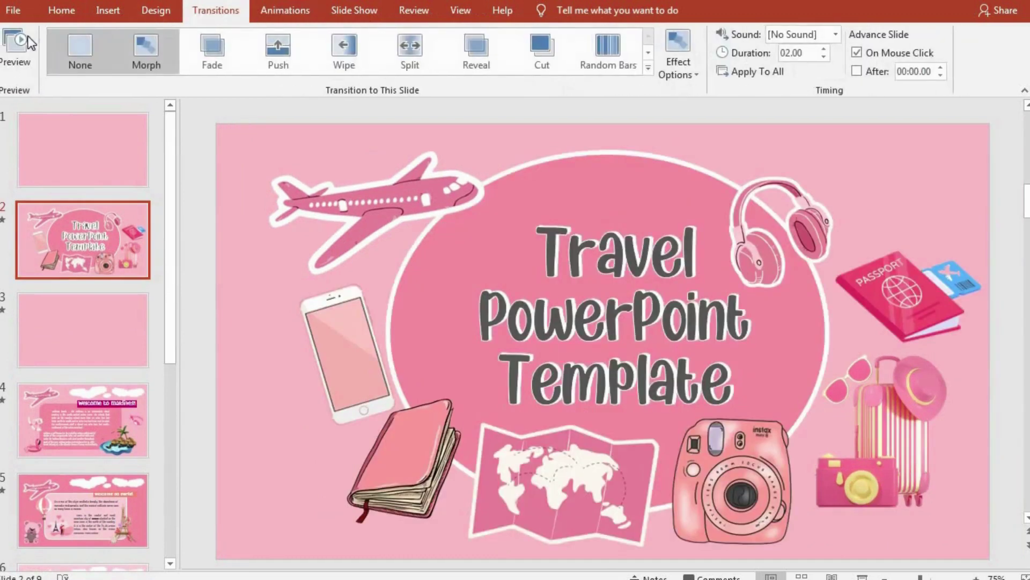
left_click(25, 37)
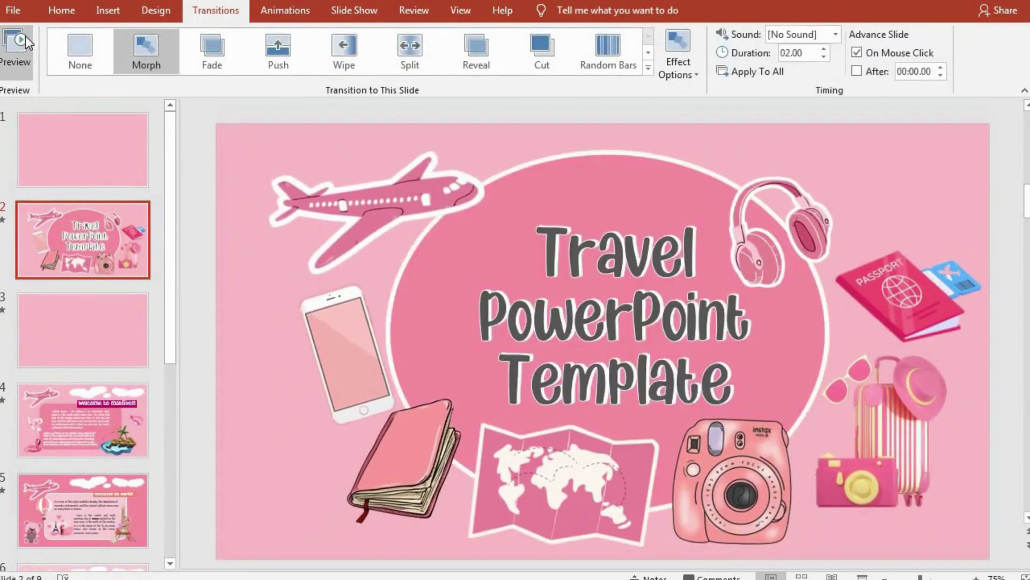